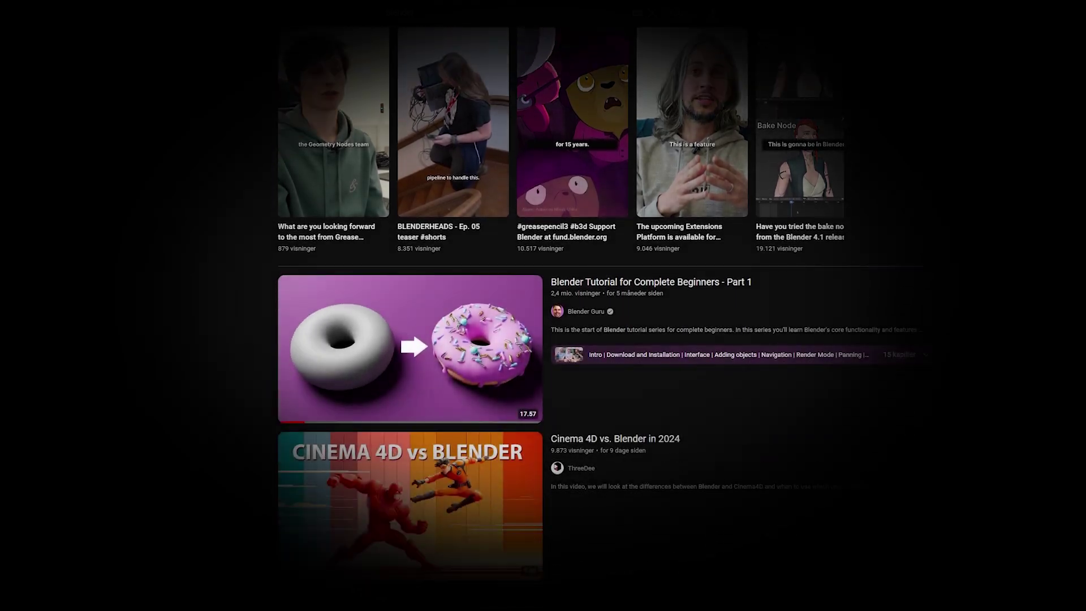
{"action": "scroll", "coordinate": [529, 230], "scroll_direction": "down", "scroll_amount": 12}
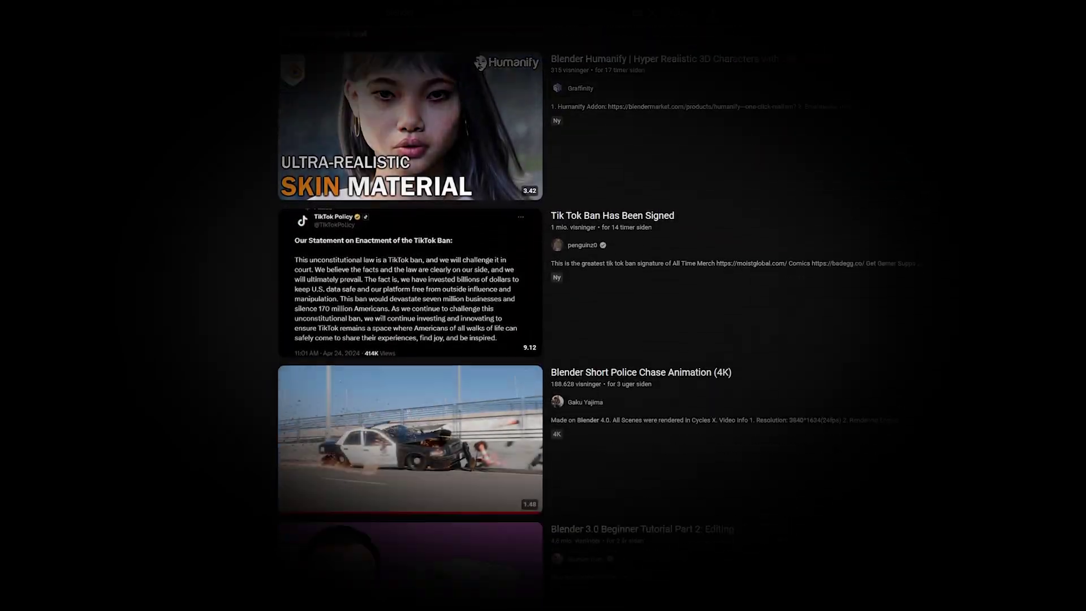
{"action": "scroll", "coordinate": [543, 306], "scroll_direction": "down", "scroll_amount": 10}
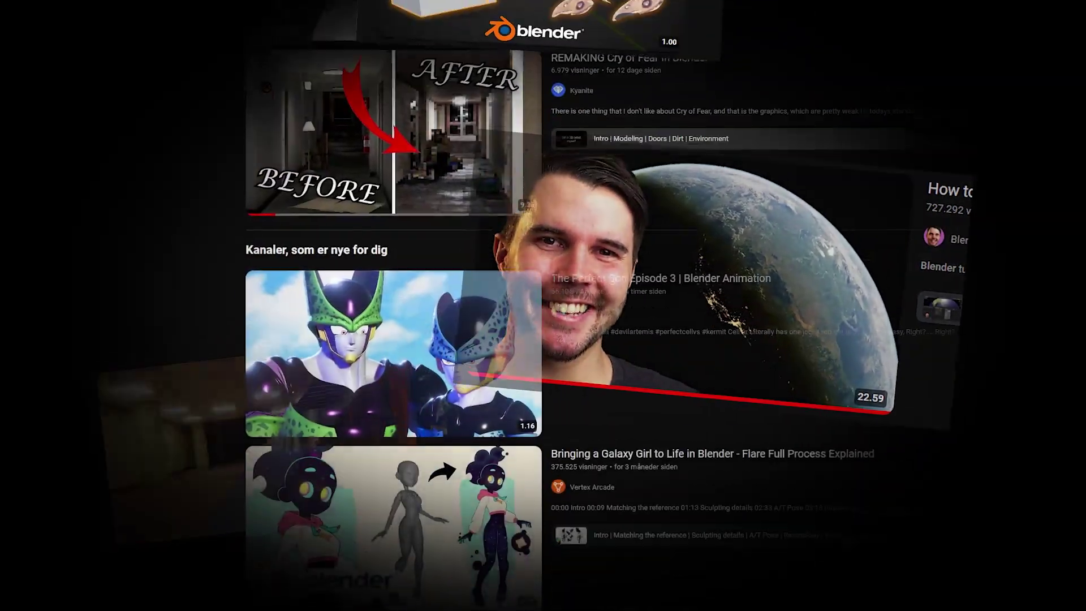
{"action": "scroll", "coordinate": [528, 229], "scroll_direction": "down", "scroll_amount": 10}
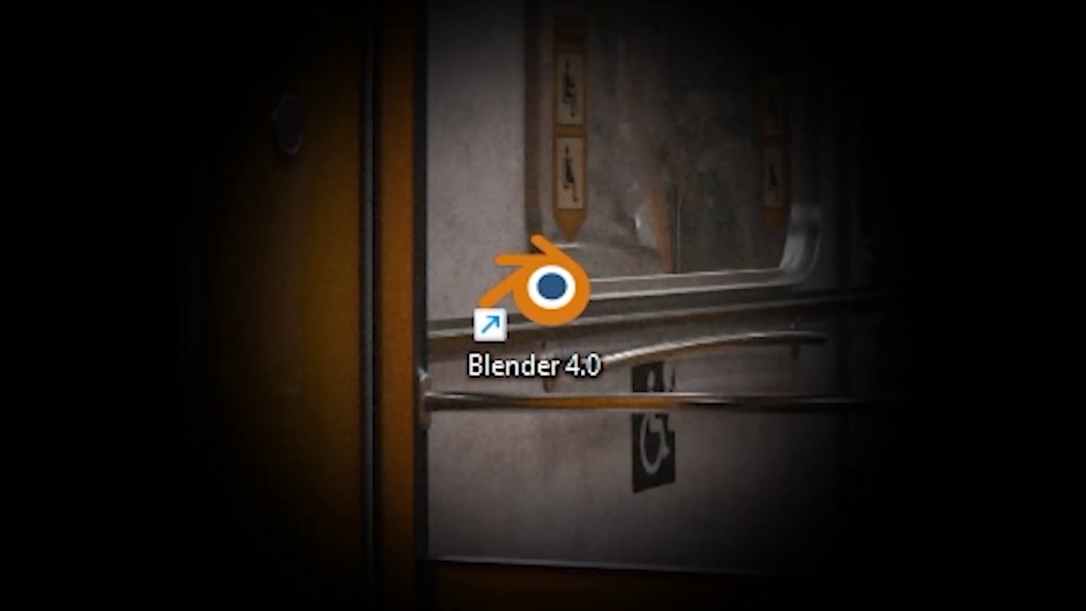
Step: Launch Blender 4.0 from the desktop
{"action": "double_click", "coordinate": [544, 305]}
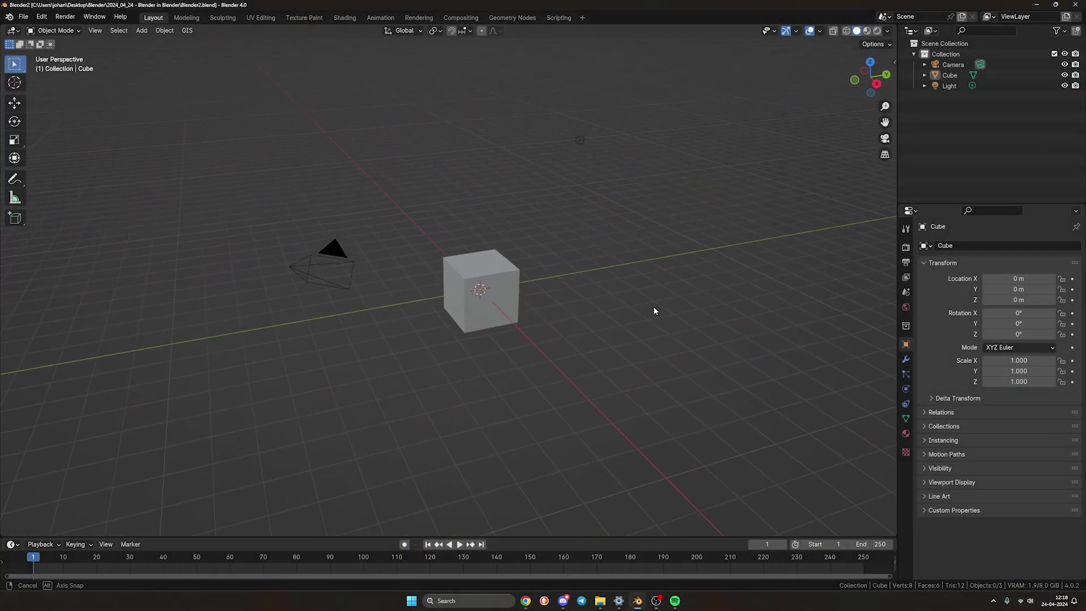
{"action": "middle_click_drag", "start_coordinate": [652, 310], "coordinate": [645, 309], "text": "shift"}
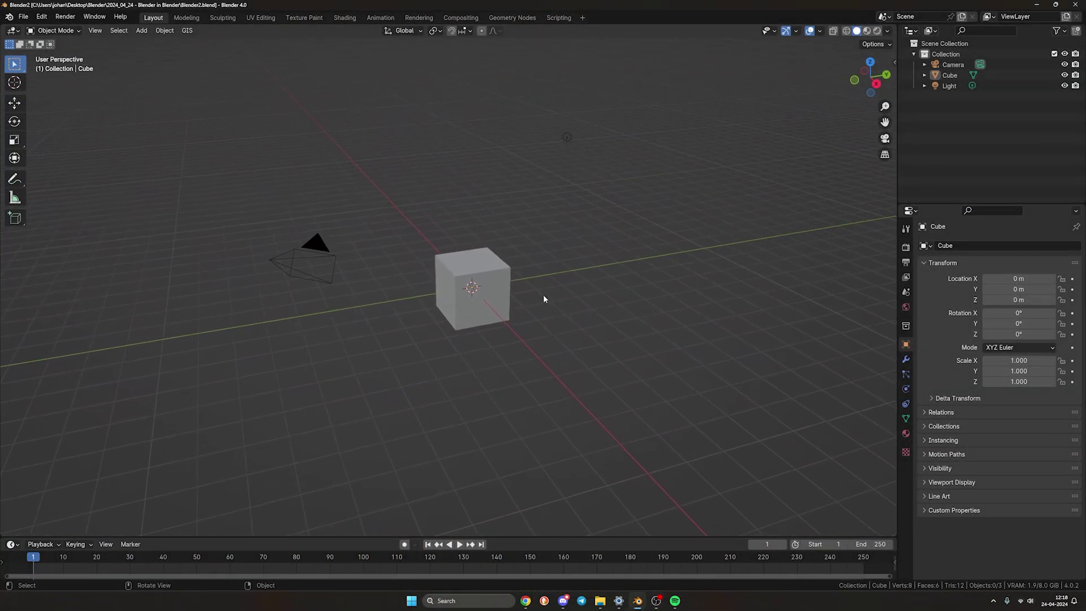
{"action": "middle_click_drag", "start_coordinate": [516, 309], "coordinate": [494, 320]}
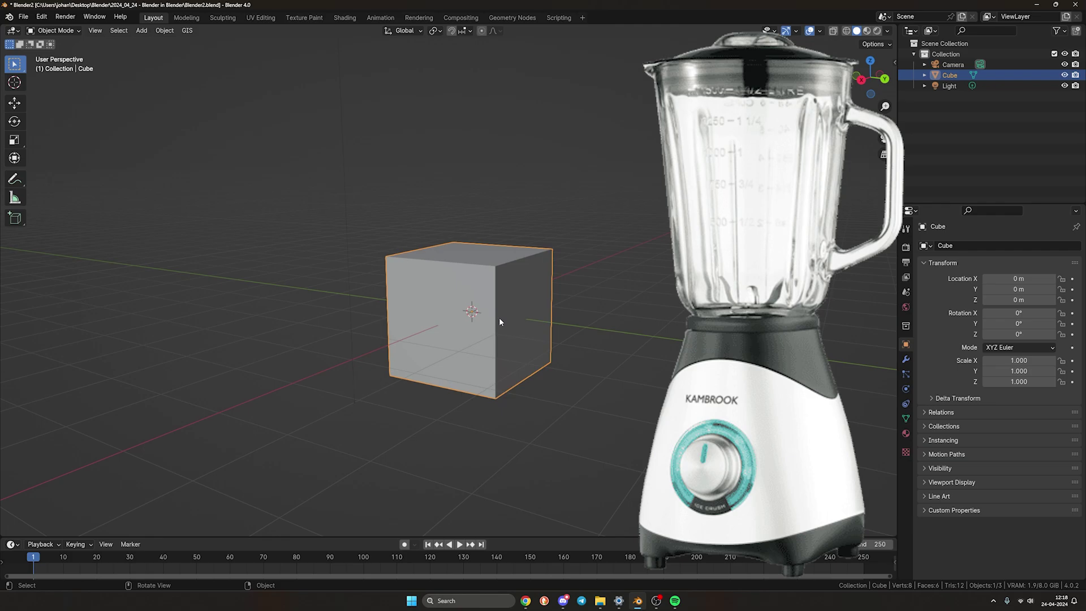
Step: Move the default cube up 1 m along the Z axis
{"action": "key", "text": "g"}
{"action": "key", "text": "z"}
{"action": "key", "text": "1"}
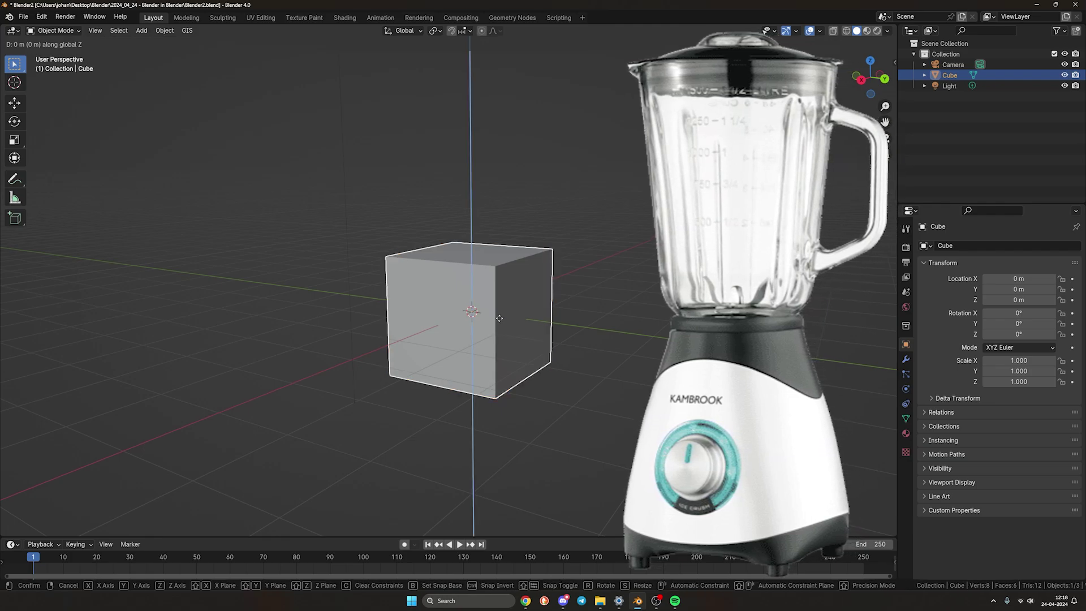
{"action": "key", "text": "Return"}
{"action": "middle_click_drag", "start_coordinate": [500, 321], "coordinate": [530, 321]}
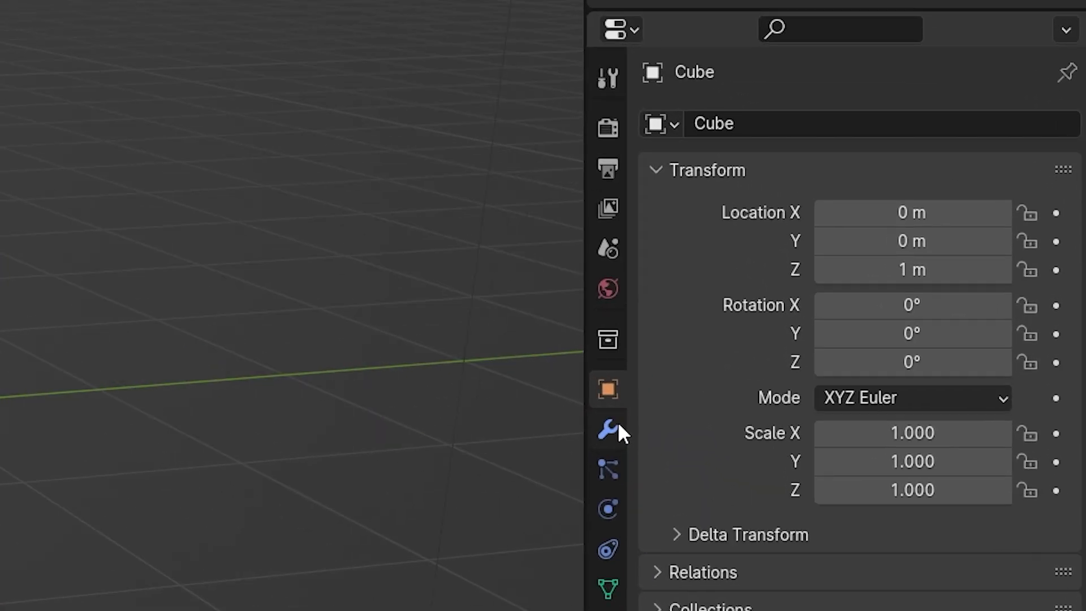
Step: Add a Subdivision Surface modifier to the cube with viewport and render levels both set to 3
{"action": "left_click", "coordinate": [608, 430]}
{"action": "left_click", "coordinate": [825, 134]}
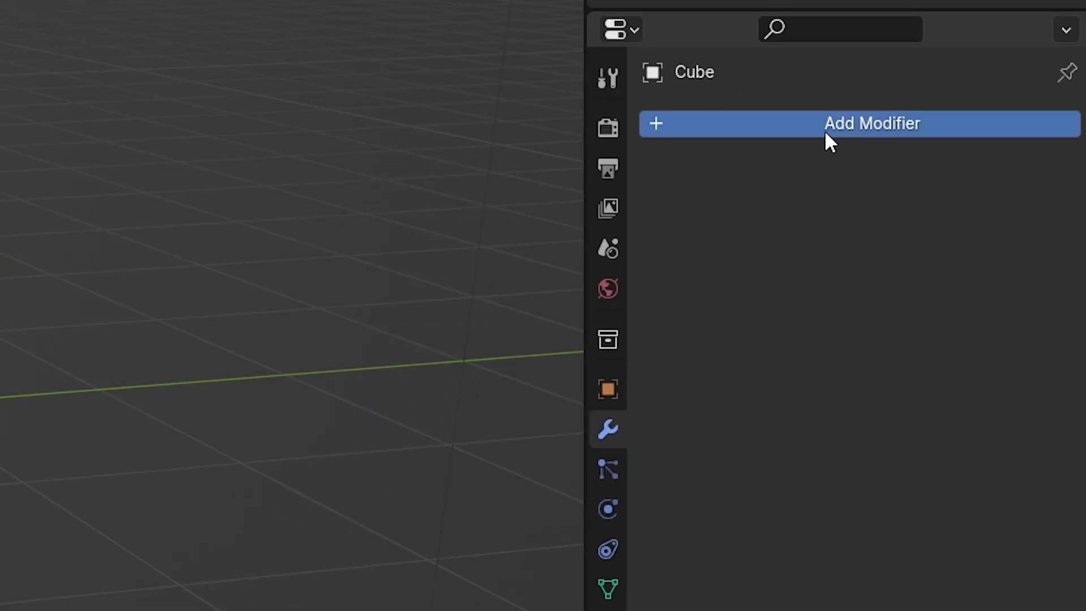
{"action": "mouse_move", "coordinate": [773, 234]}
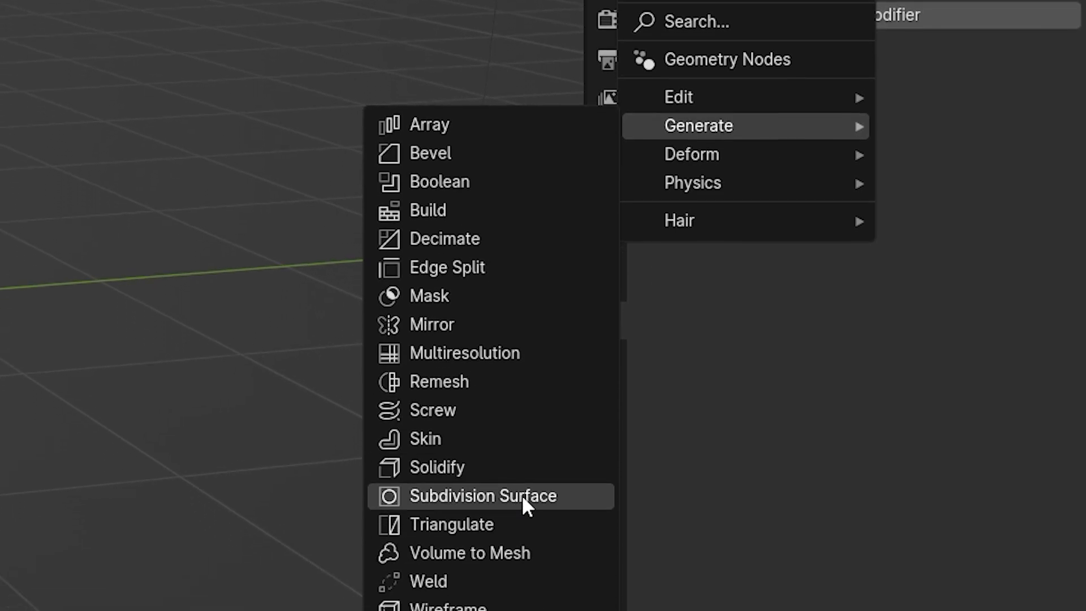
{"action": "left_click", "coordinate": [526, 498]}
{"action": "left_click", "coordinate": [1029, 138]}
{"action": "left_click", "coordinate": [1029, 139]}
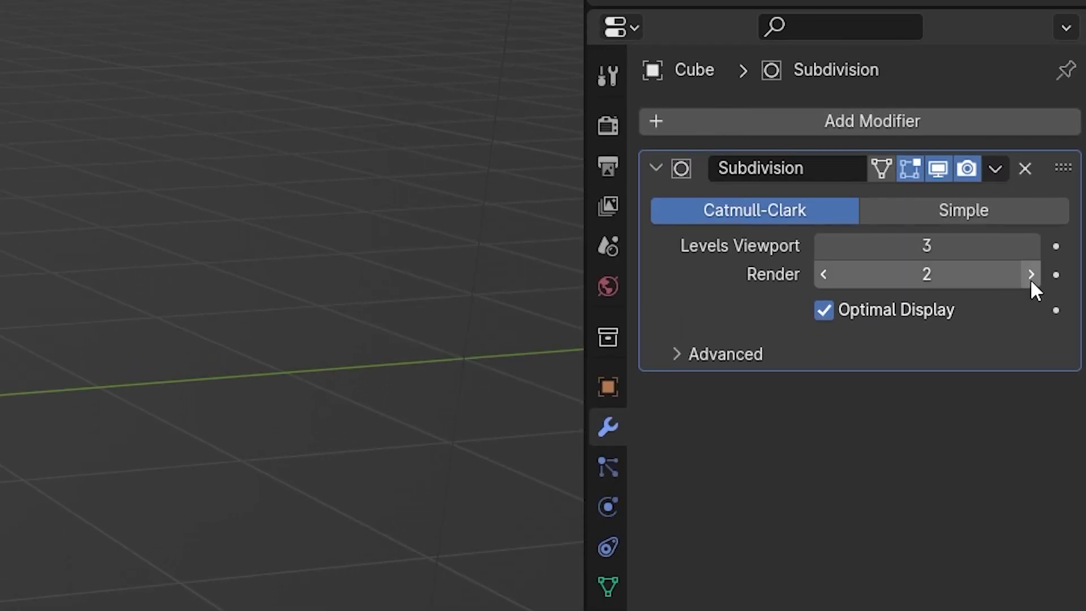
{"action": "left_click", "coordinate": [1031, 275]}
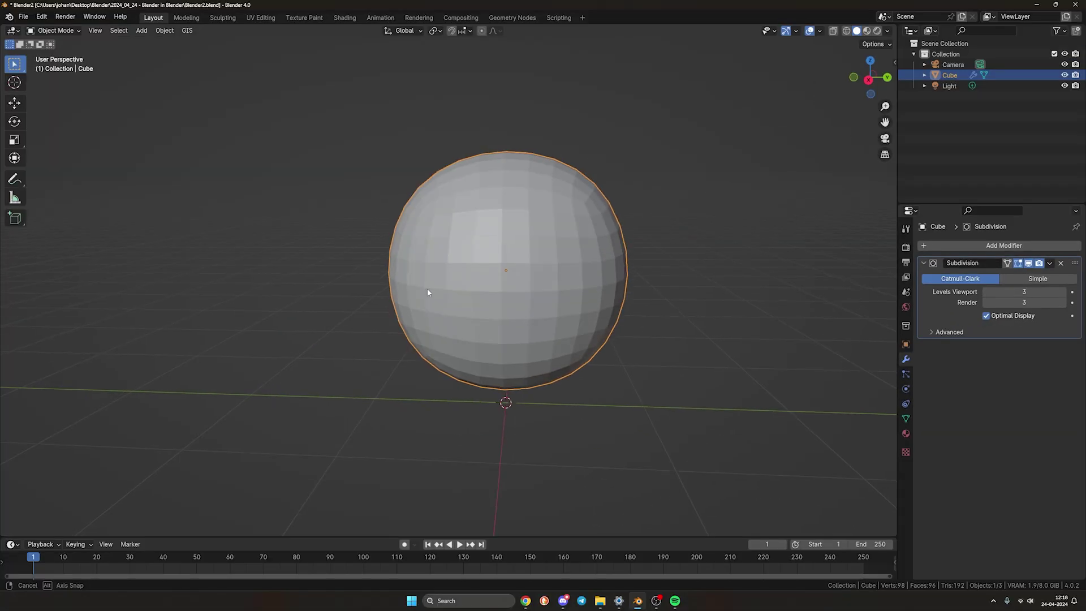
Step: In Edit Mode, add two centred vertical loop cuts through the cube in each of the two horizontal directions
{"action": "key", "text": "Tab"}
{"action": "middle_click_drag", "start_coordinate": [449, 259], "coordinate": [477, 416]}
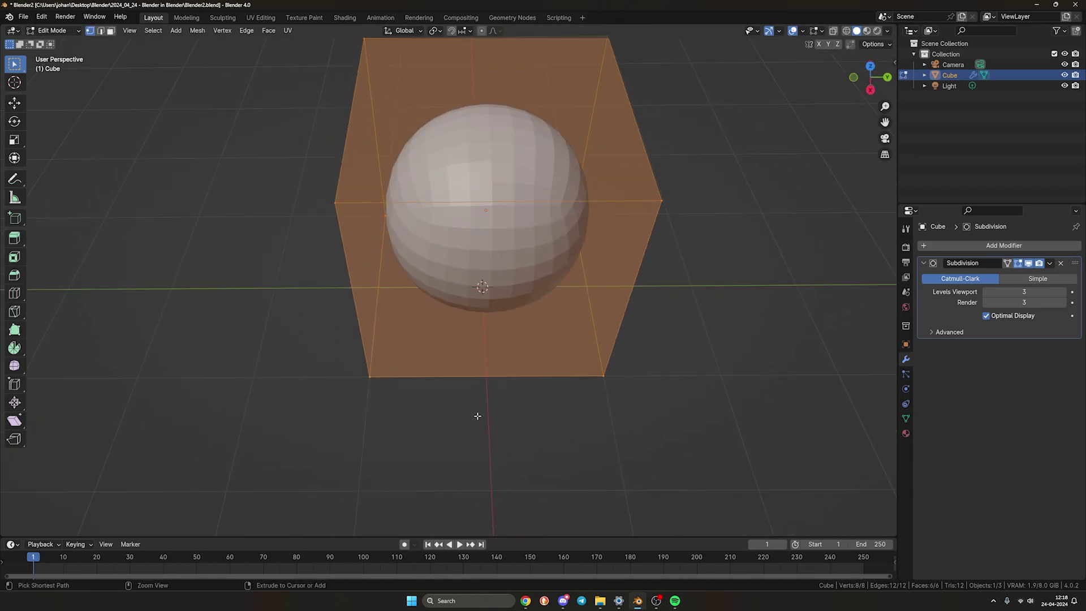
{"action": "left_click", "coordinate": [480, 369]}
{"action": "right_click", "coordinate": [480, 369]}
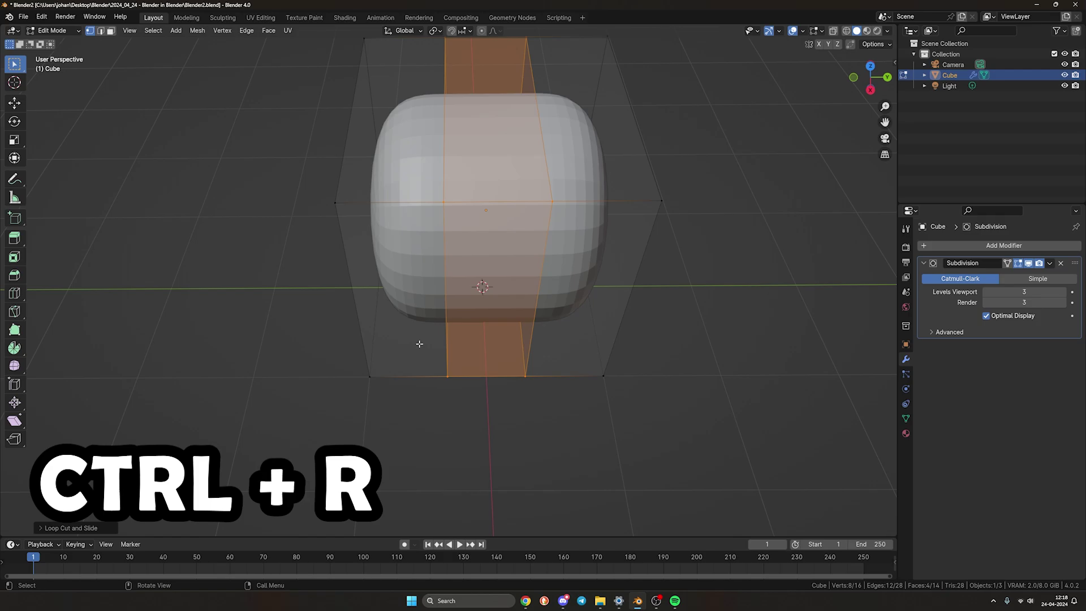
{"action": "middle_click_drag", "start_coordinate": [480, 369], "coordinate": [451, 378]}
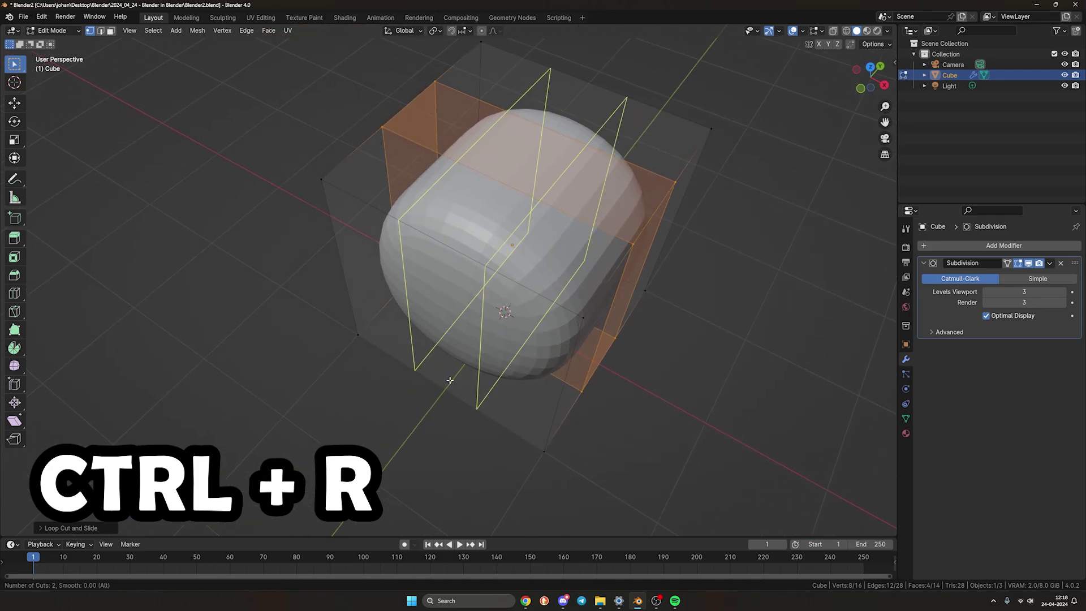
{"action": "left_click", "coordinate": [450, 380]}
{"action": "right_click", "coordinate": [449, 380]}
Step: Select the four corner faces on the cube's underside and inset them
{"action": "middle_click_drag", "start_coordinate": [515, 389], "coordinate": [387, 243]}
{"action": "key", "text": "3"}
{"action": "left_click", "coordinate": [402, 348]}
{"action": "left_click", "coordinate": [413, 458], "text": "shift"}
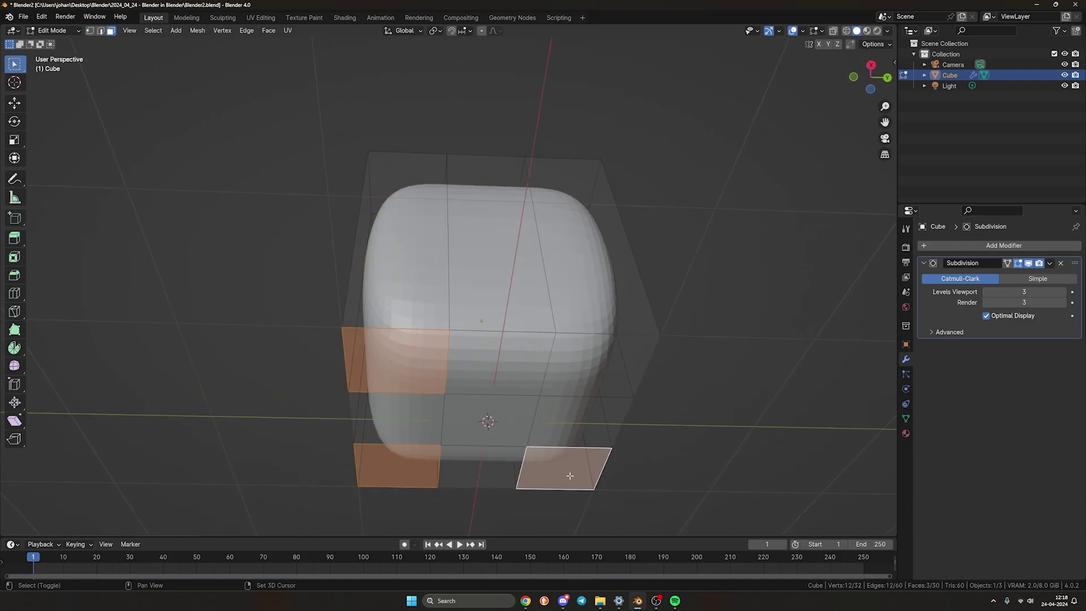
{"action": "left_click", "coordinate": [585, 365], "text": "shift"}
{"action": "scroll", "coordinate": [585, 365], "scroll_direction": "up", "scroll_amount": 4}
{"action": "key", "text": "i"}
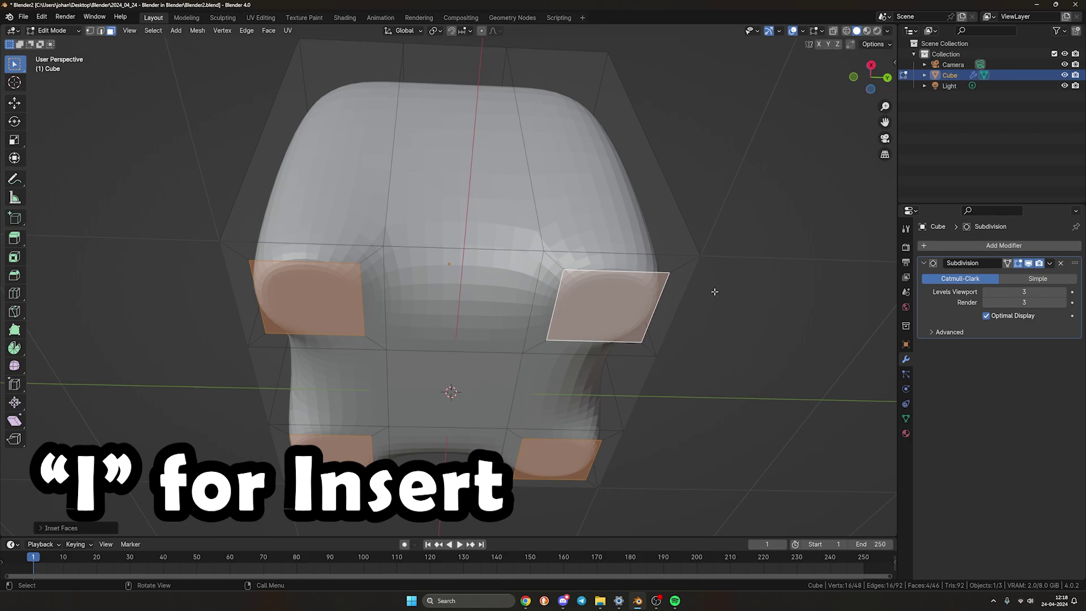
Step: Extrude the four inset corner faces about 0.54 m downward along Z to form feet
{"action": "key", "text": "e"}
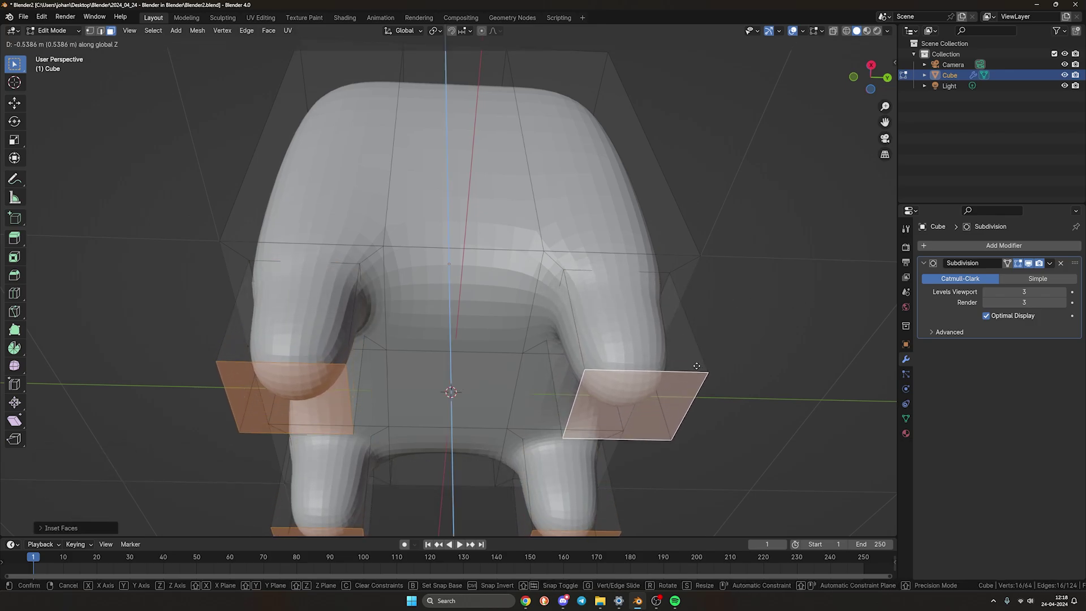
{"action": "left_click", "coordinate": [697, 367]}
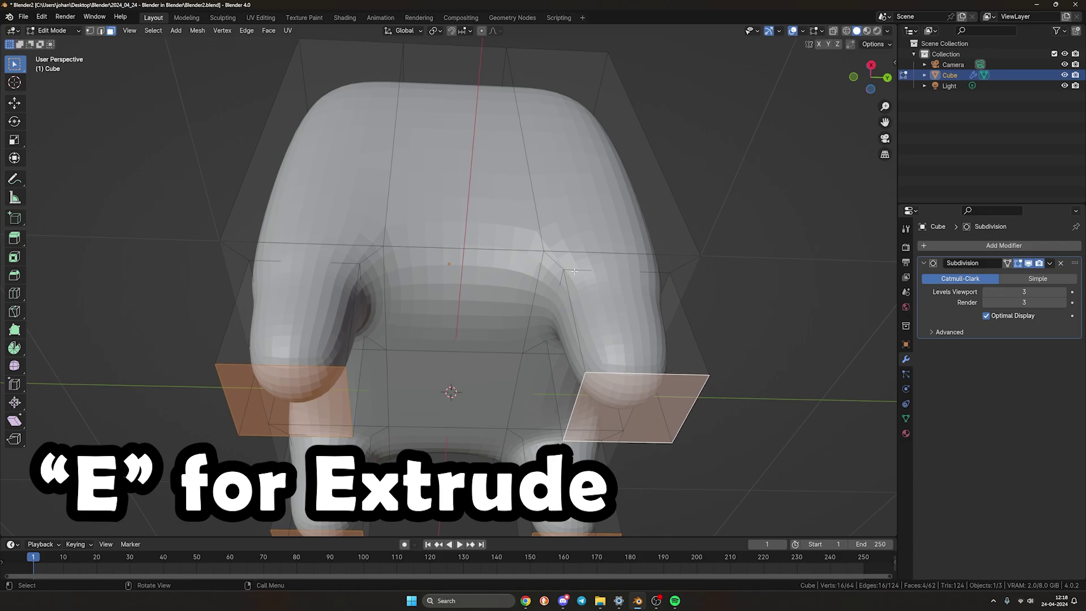
{"action": "middle_click_drag", "start_coordinate": [574, 272], "coordinate": [574, 361]}
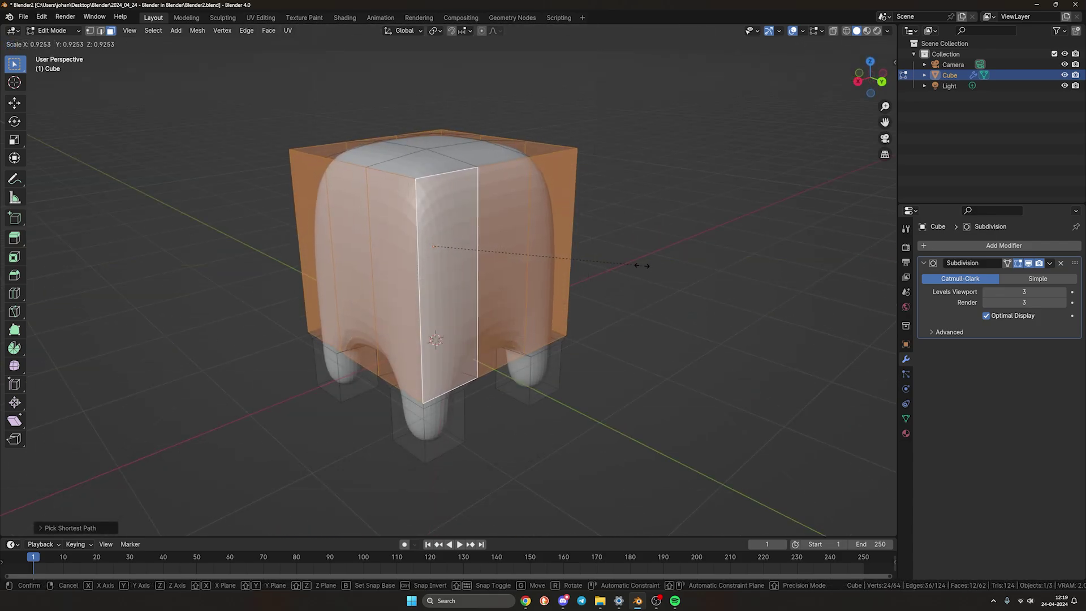
{"action": "left_click", "coordinate": [642, 266]}
{"action": "key", "text": "ctrl+z"}
{"action": "middle_click_drag", "start_coordinate": [450, 283], "coordinate": [440, 260]}
{"action": "left_click", "coordinate": [415, 261]}
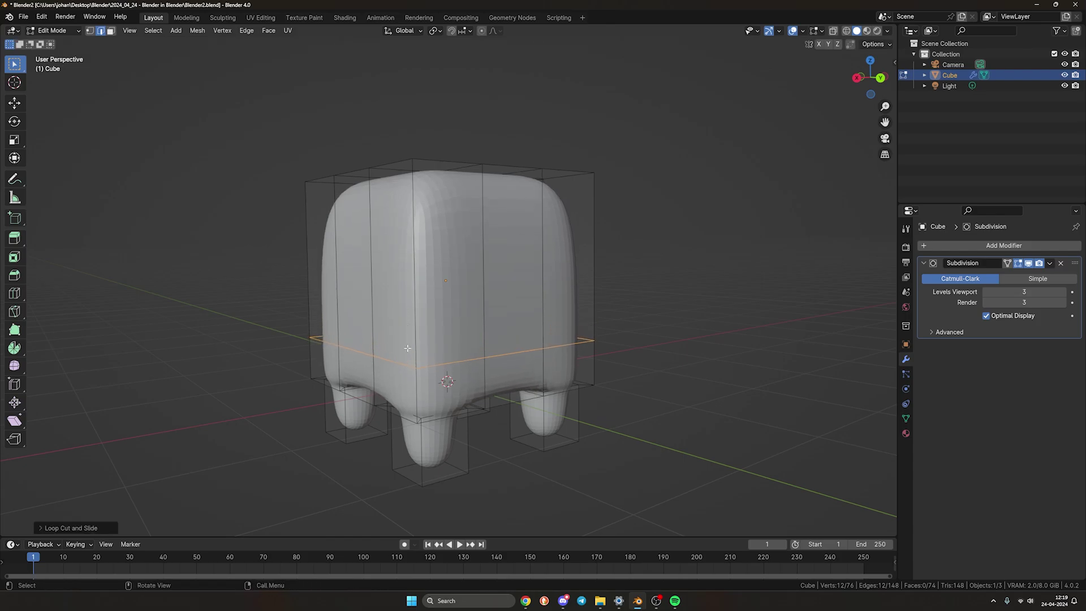
{"action": "key", "text": "ctrl+z"}
{"action": "key", "text": "ctrl+z"}
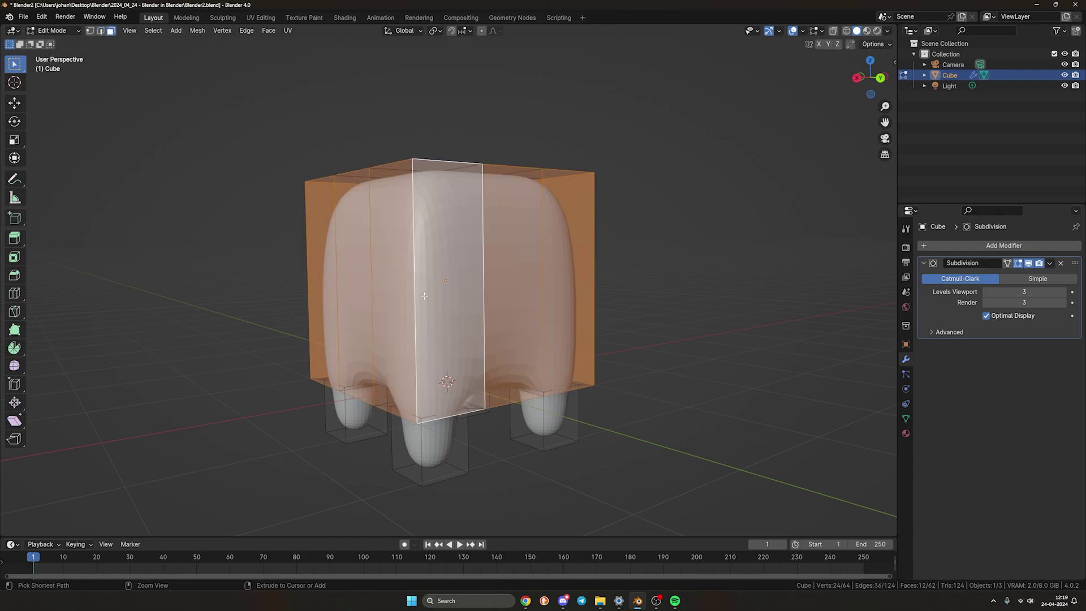
{"action": "key", "text": "ctrl+z"}
{"action": "key", "text": "ctrl+z"}
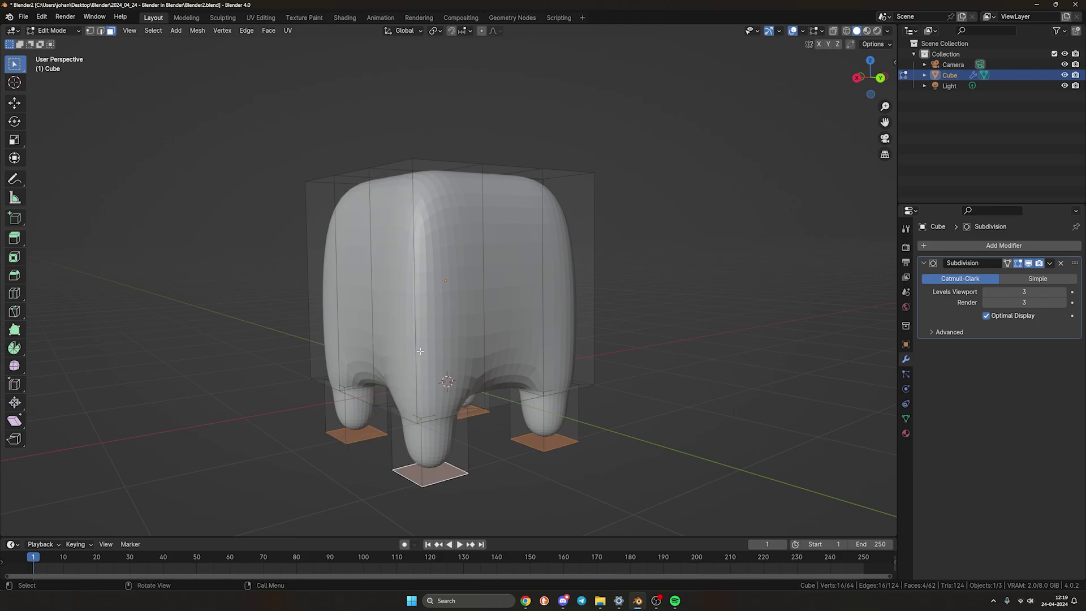
Step: Add two evenly spaced horizontal loop cuts around the body and select all nine faces on its top
{"action": "key", "text": "ctrl+r"}
{"action": "left_click", "coordinate": [415, 324]}
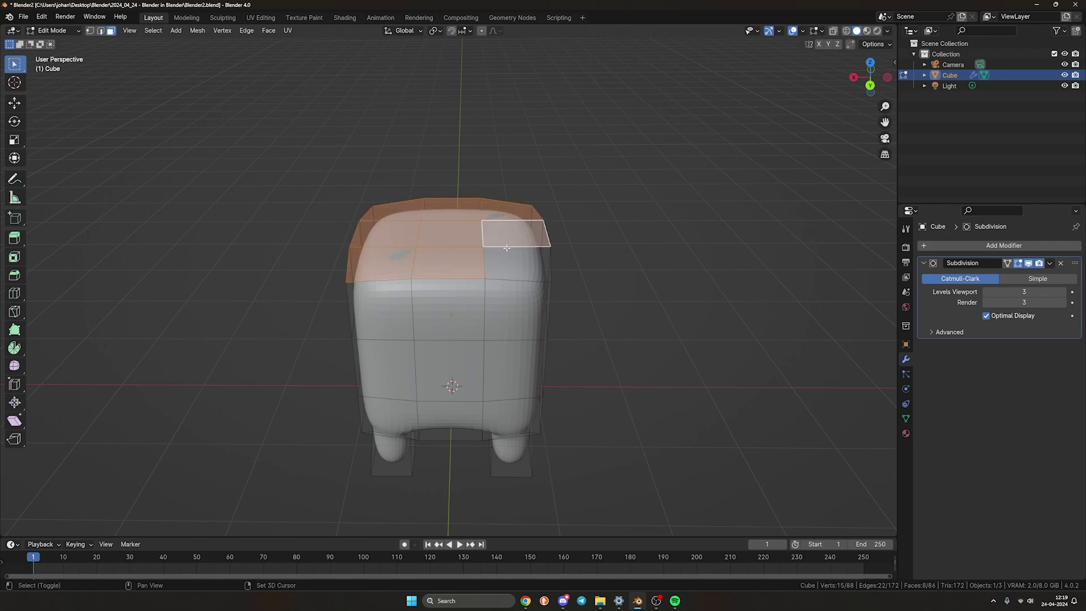
{"action": "left_click", "coordinate": [509, 259], "text": "shift"}
{"action": "middle_click_drag", "start_coordinate": [510, 260], "coordinate": [502, 232]}
{"action": "key", "text": "g"}
{"action": "key", "text": "z"}
{"action": "left_click", "coordinate": [464, 288]}
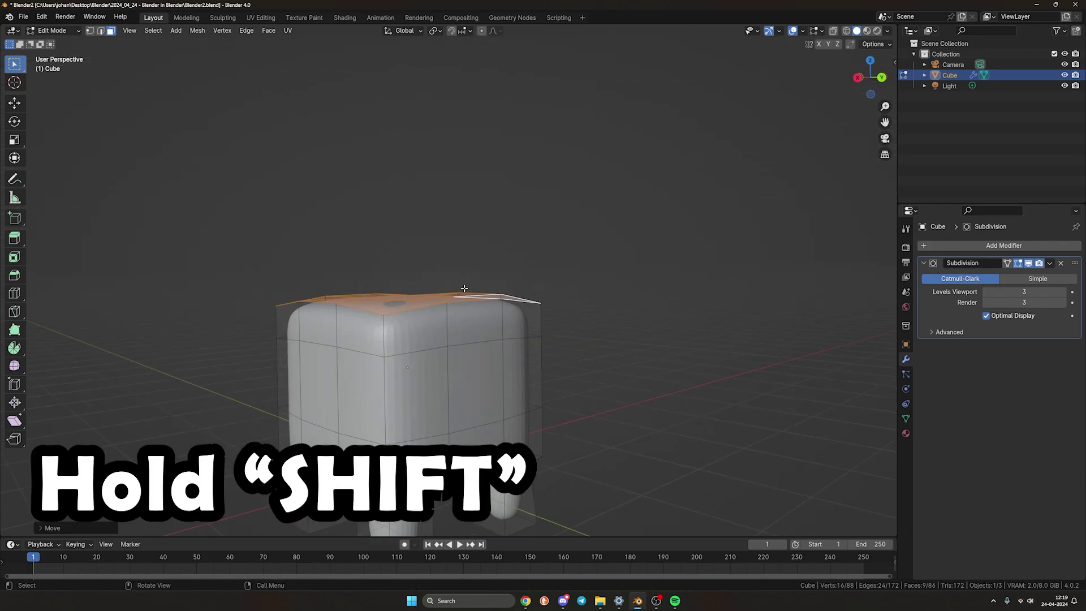
{"action": "key", "text": "ctrl+z"}
Step: Extend the selection to the upper two rows of side faces plus the whole top, and lower it along Z to shorten the body
{"action": "left_click", "coordinate": [342, 314], "text": "alt+shift"}
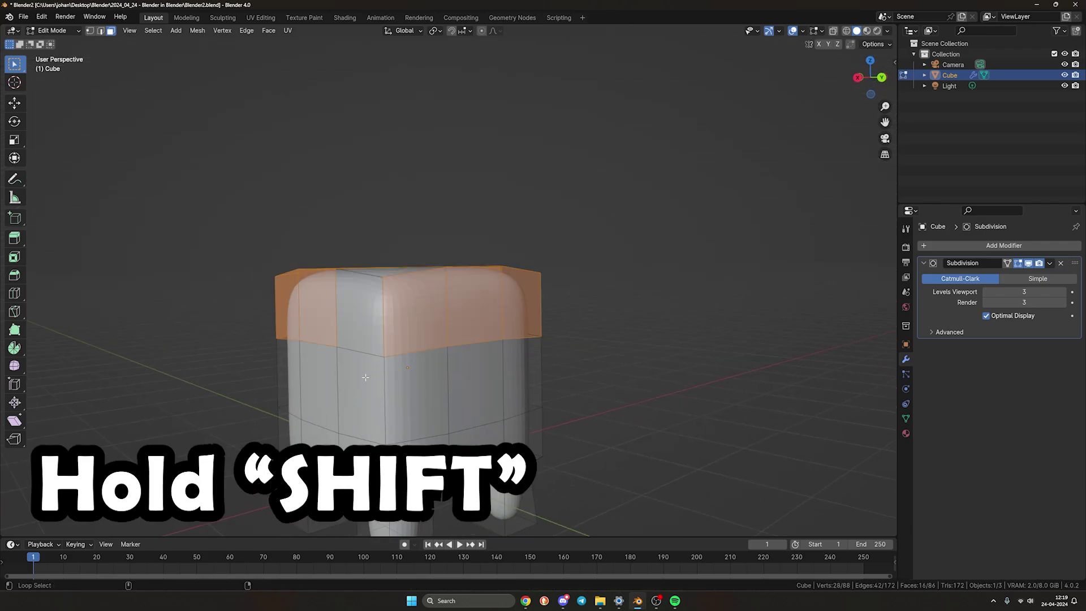
{"action": "left_click", "coordinate": [366, 370], "text": "alt+shift"}
{"action": "left_click", "coordinate": [369, 318], "text": "alt+shift"}
{"action": "left_click", "coordinate": [368, 317], "text": "alt+shift"}
{"action": "middle_click_drag", "start_coordinate": [371, 311], "coordinate": [370, 346]}
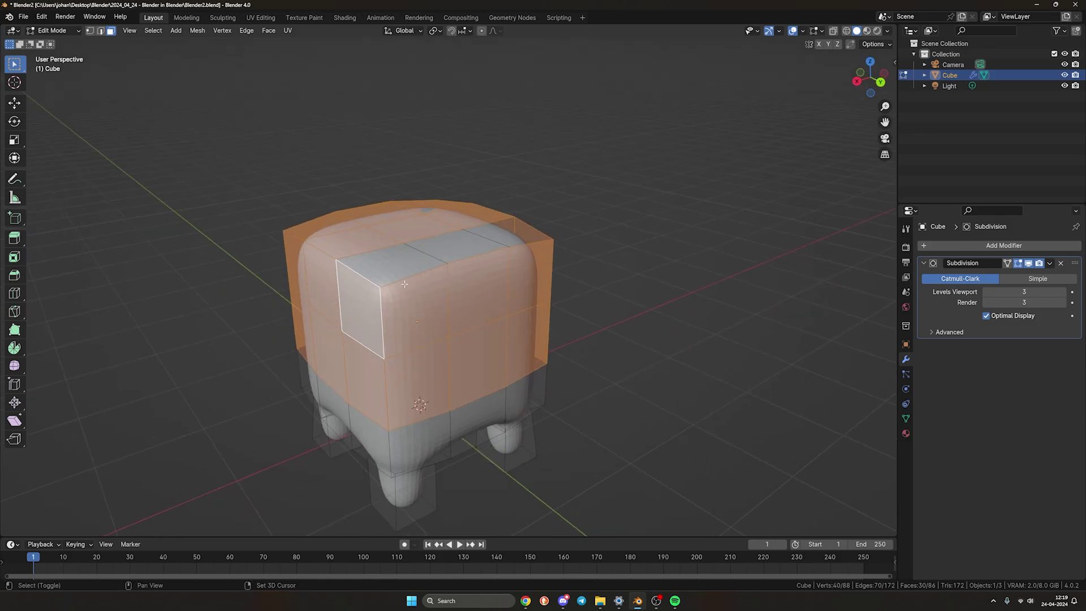
{"action": "left_click", "coordinate": [391, 261], "text": "shift"}
{"action": "left_click", "coordinate": [447, 245], "text": "shift"}
{"action": "left_click", "coordinate": [498, 233], "text": "shift"}
{"action": "middle_click_drag", "start_coordinate": [497, 233], "coordinate": [632, 267]}
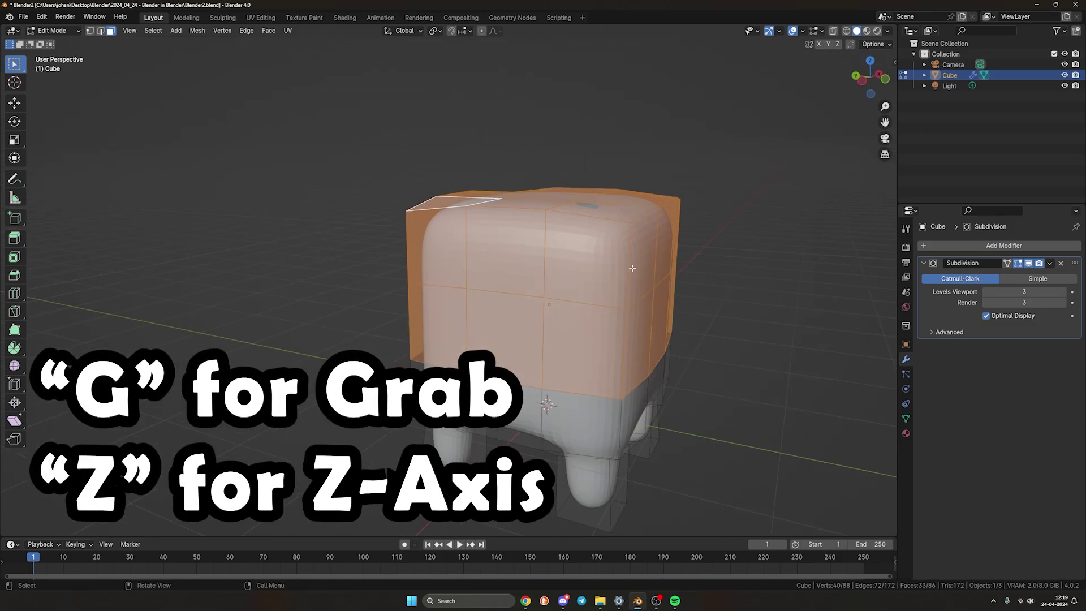
{"action": "left_click", "coordinate": [691, 351]}
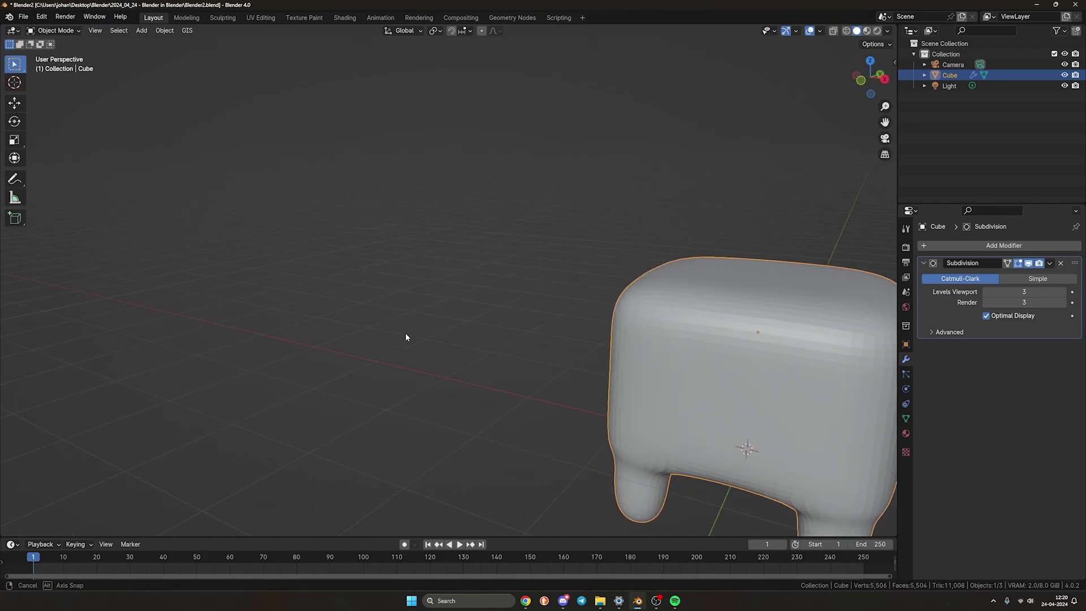
Step: Add a cylinder mesh at the top of the cube body and scale it down to about half size
{"action": "middle_click_drag", "start_coordinate": [405, 337], "coordinate": [323, 344]}
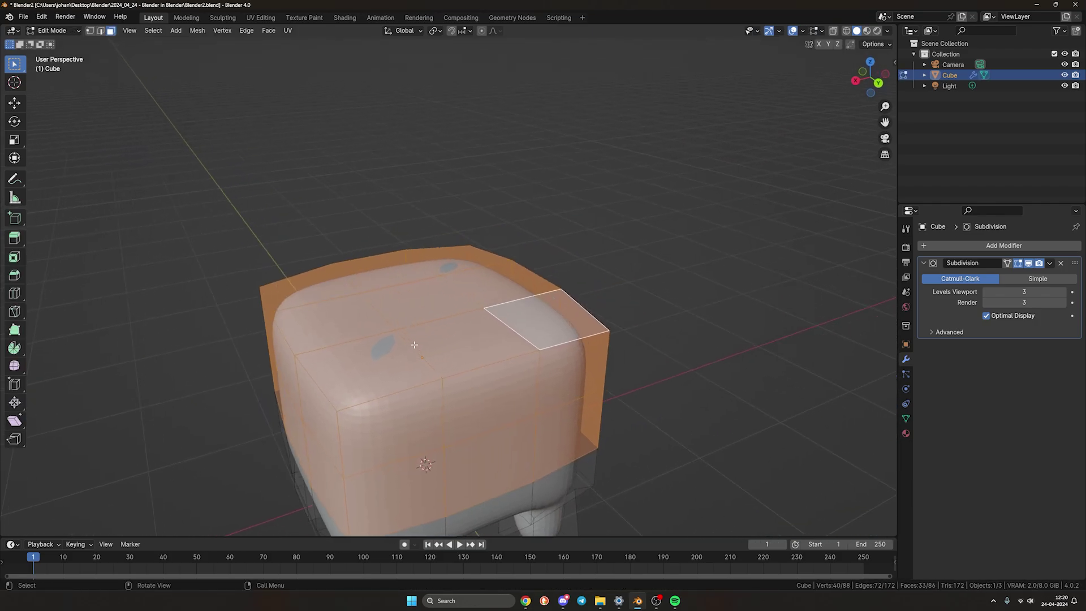
{"action": "middle_click_drag", "start_coordinate": [413, 344], "coordinate": [364, 355]}
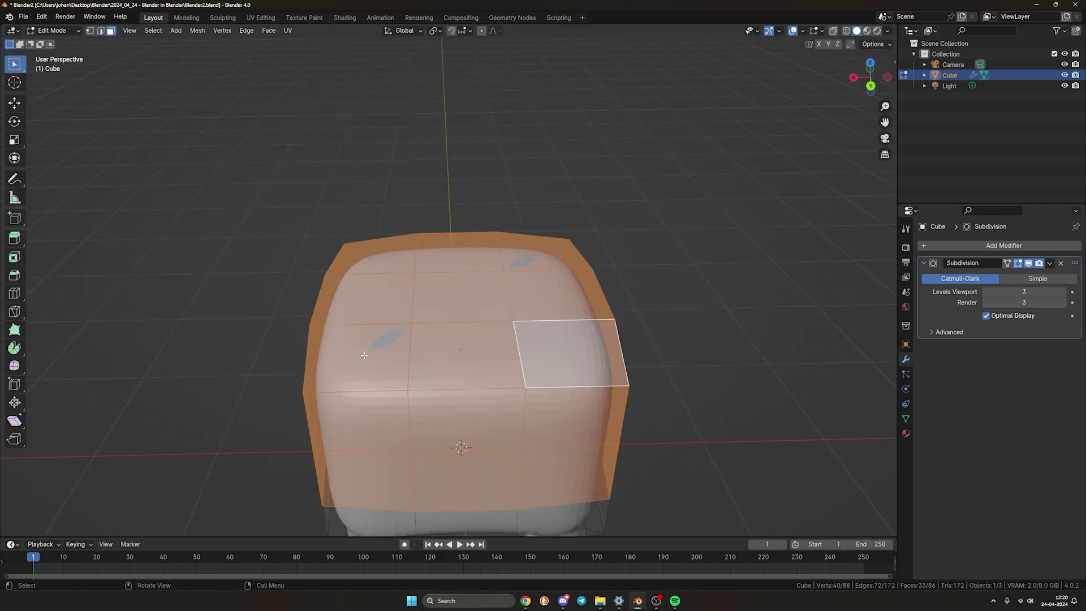
{"action": "key", "text": "Tab"}
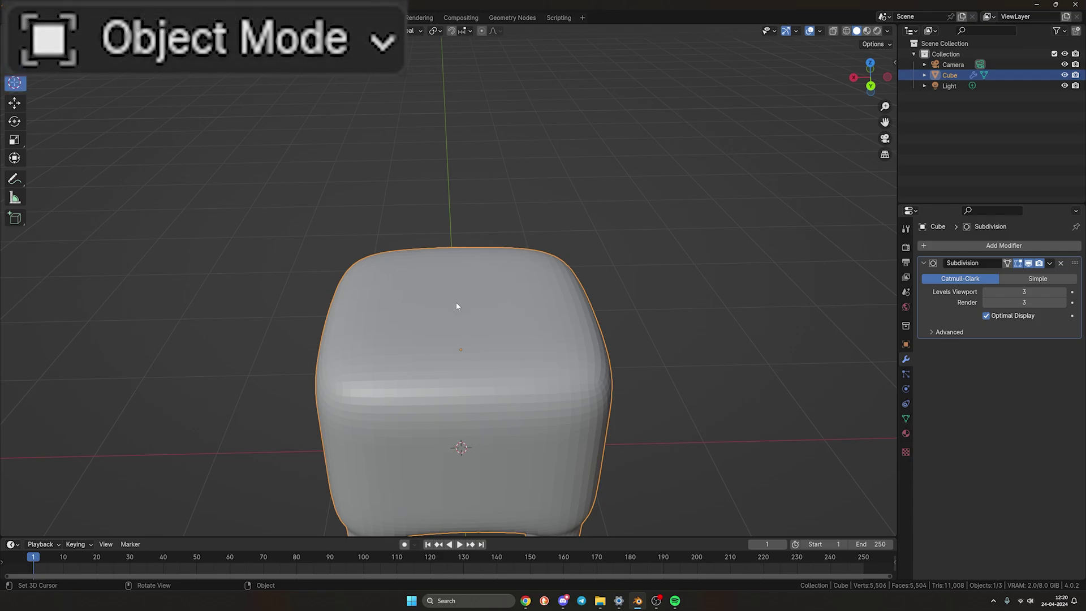
{"action": "key", "text": "shift+a"}
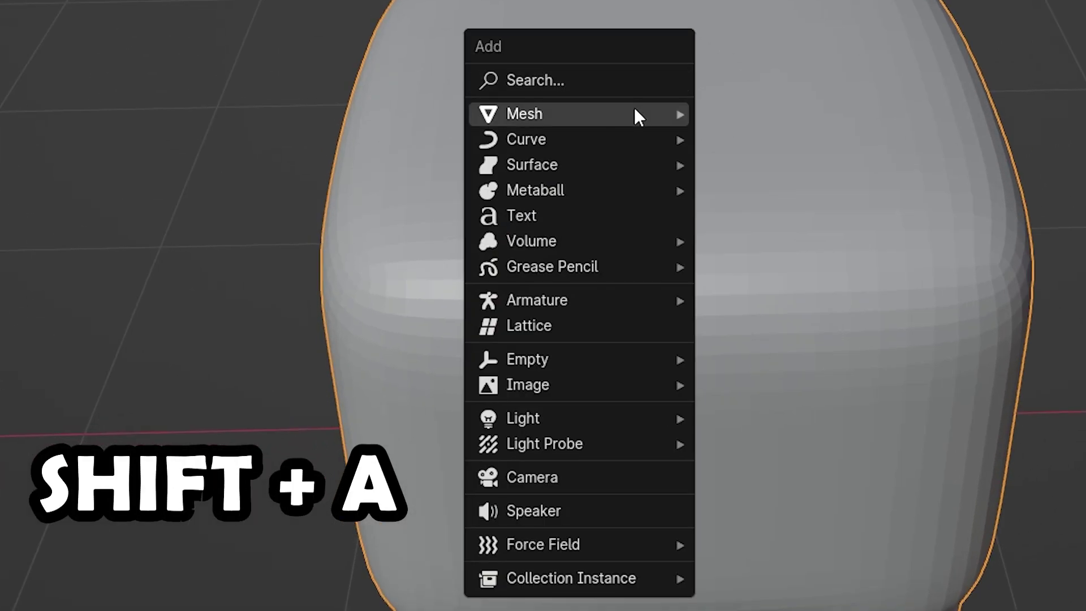
{"action": "mouse_move", "coordinate": [637, 116]}
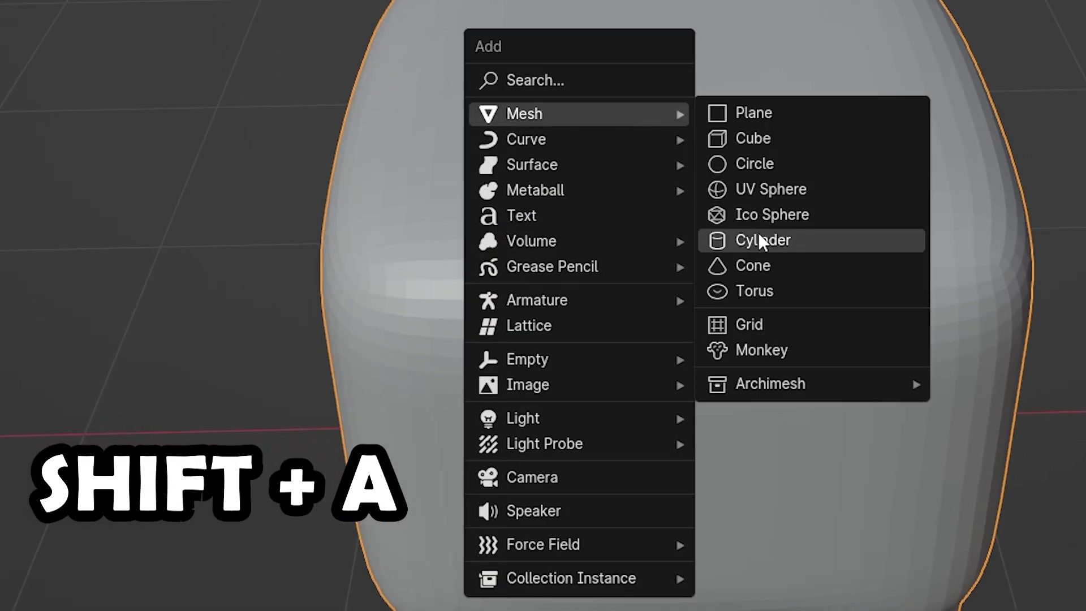
{"action": "left_click", "coordinate": [758, 240]}
{"action": "key", "text": "s"}
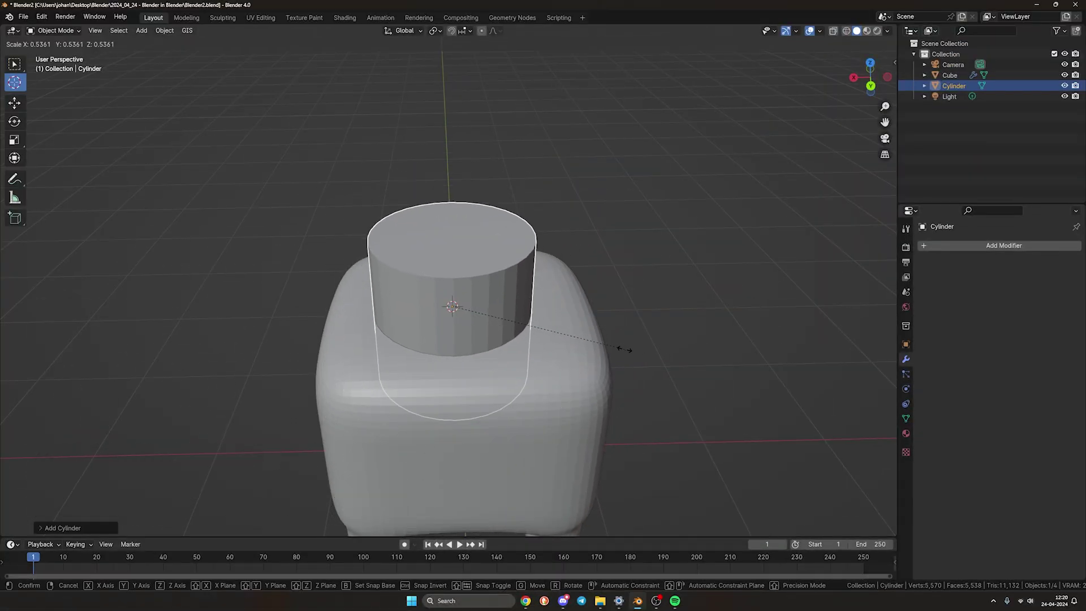
{"action": "left_click", "coordinate": [950, 194]}
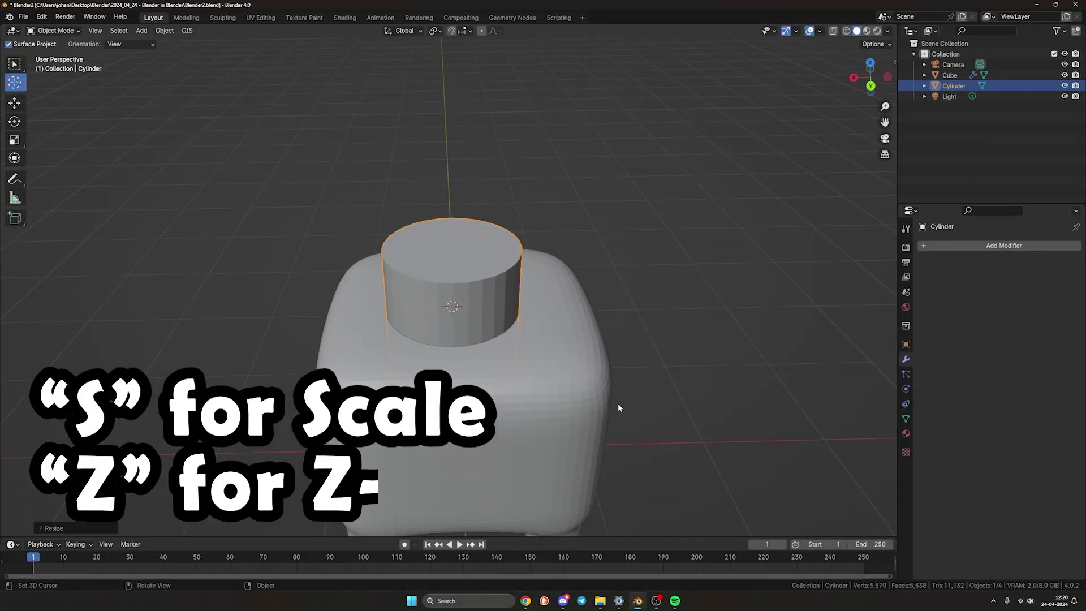
Step: Flatten the cylinder along Z into a thin disc and scale the disc up uniformly
{"action": "key", "text": "s"}
{"action": "key", "text": "z"}
{"action": "left_click", "coordinate": [460, 340]}
{"action": "key", "text": "s"}
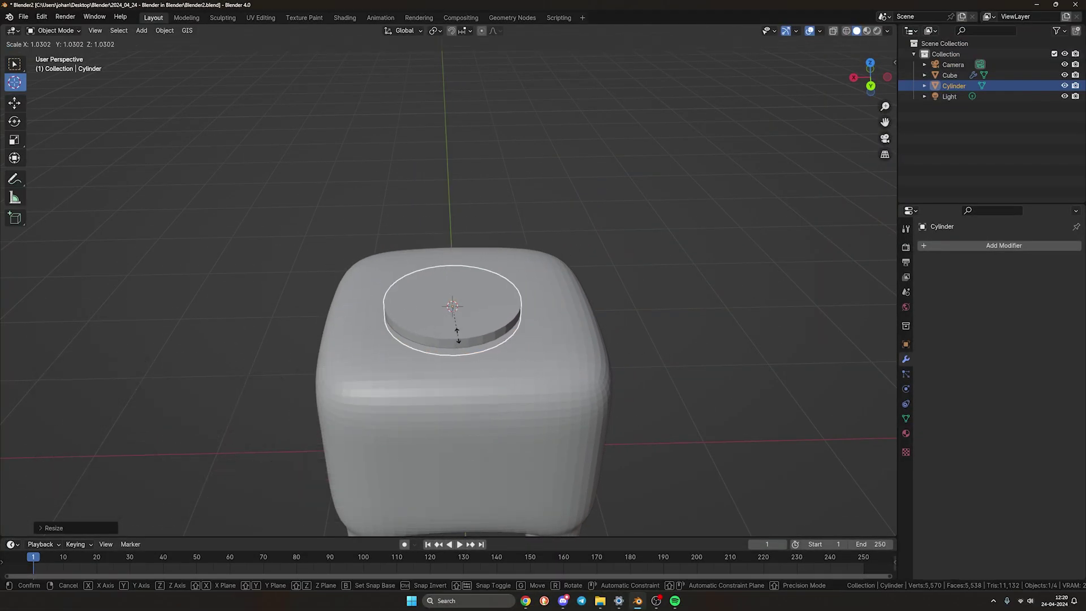
Step: Move the disc onto the intersection of the X and Y axes in a wireframe top view, and restore solid shading
{"action": "middle_click_drag", "start_coordinate": [481, 346], "coordinate": [591, 354]}
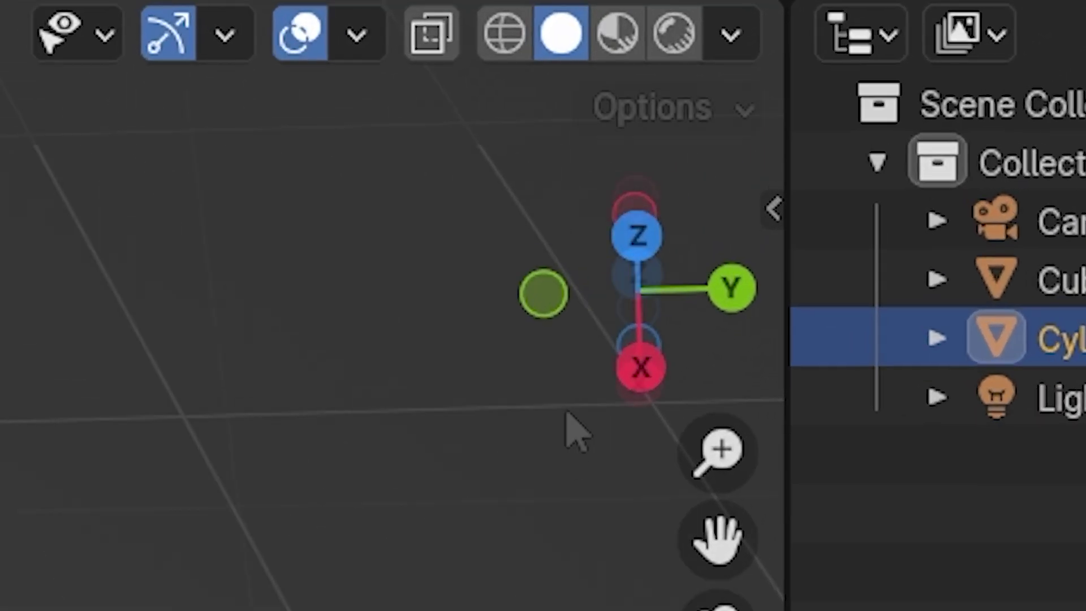
{"action": "left_click", "coordinate": [650, 260]}
{"action": "key", "text": "g"}
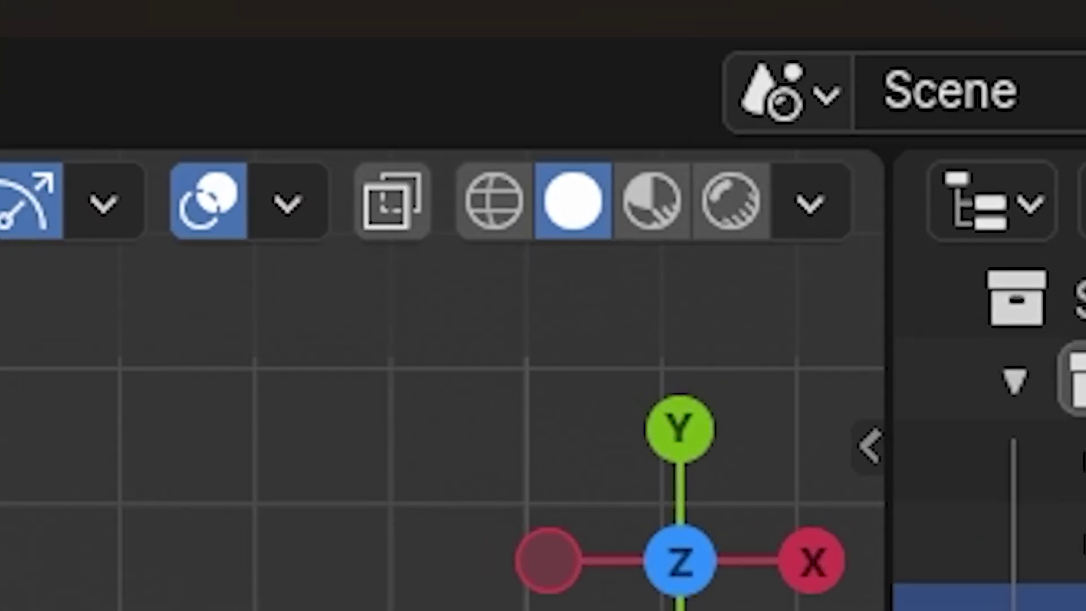
{"action": "left_click", "coordinate": [512, 254]}
{"action": "left_click", "coordinate": [847, 31]}
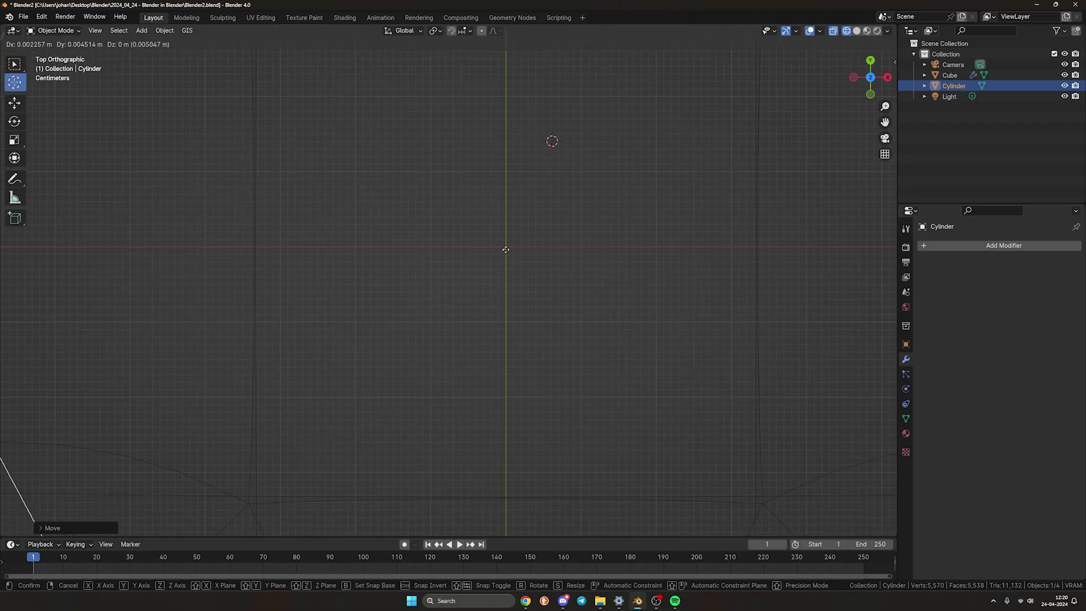
{"action": "scroll", "coordinate": [504, 308], "scroll_direction": "down", "scroll_amount": 5}
{"action": "scroll", "coordinate": [499, 300], "scroll_direction": "up", "scroll_amount": 8}
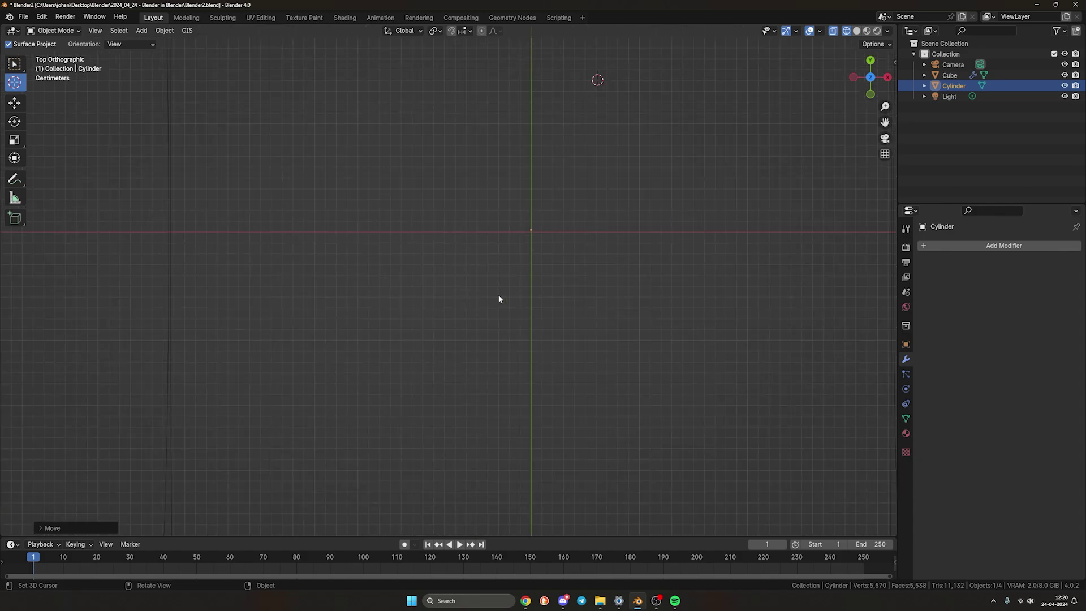
{"action": "key", "text": "g"}
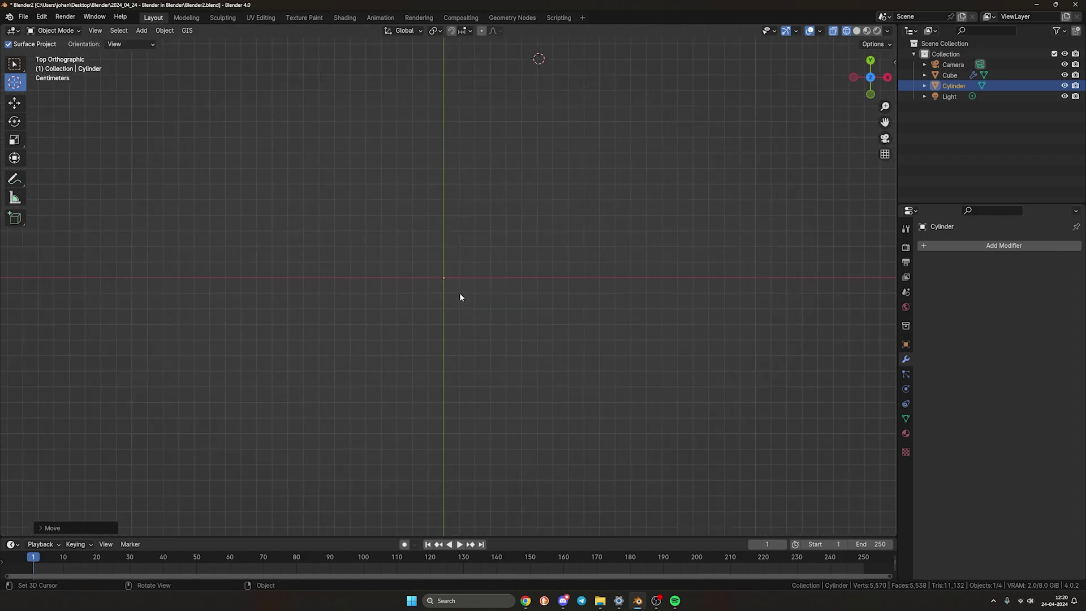
{"action": "scroll", "coordinate": [475, 311], "scroll_direction": "down", "scroll_amount": 4}
{"action": "mouse_move", "coordinate": [501, 333]}
{"action": "middle_mouse_down"}
{"action": "mouse_move", "coordinate": [429, 303]}
{"action": "mouse_move", "coordinate": [441, 271]}
{"action": "middle_mouse_up"}
{"action": "left_click", "coordinate": [856, 30]}
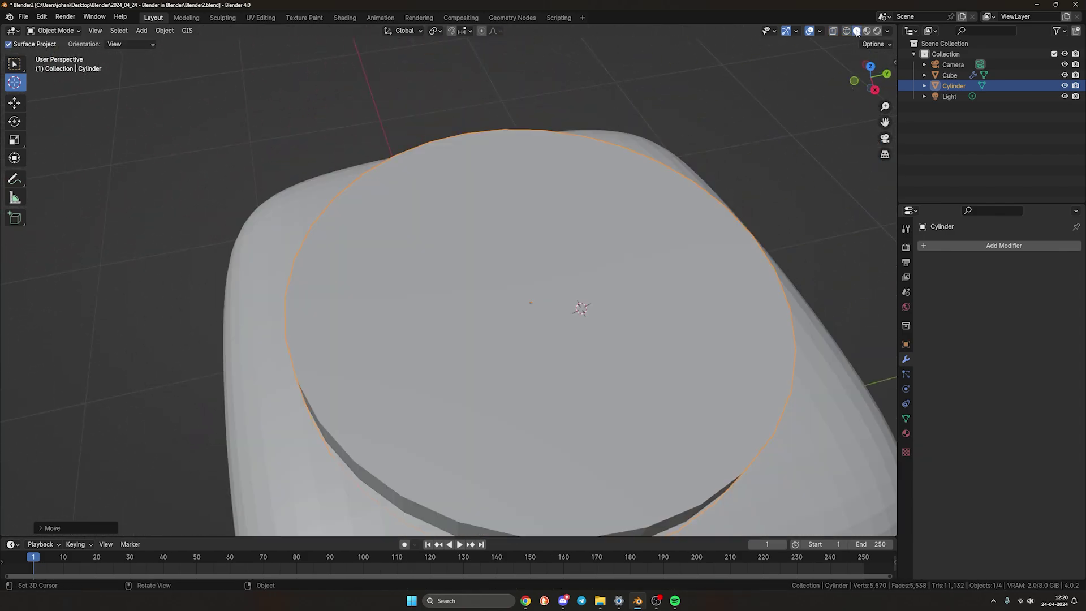
Step: Select the disc's top face in face select mode and scale it inward to taper the sides
{"action": "middle_click_drag", "start_coordinate": [566, 308], "coordinate": [444, 275]}
{"action": "key", "text": "Tab"}
{"action": "key", "text": "3"}
{"action": "left_click", "coordinate": [453, 276]}
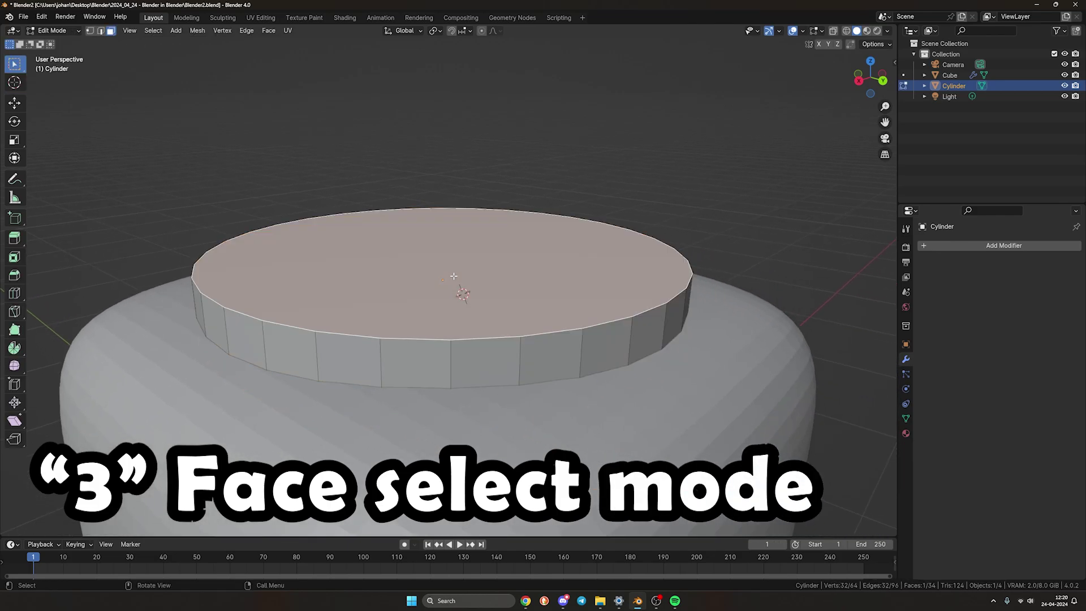
{"action": "key", "text": "s"}
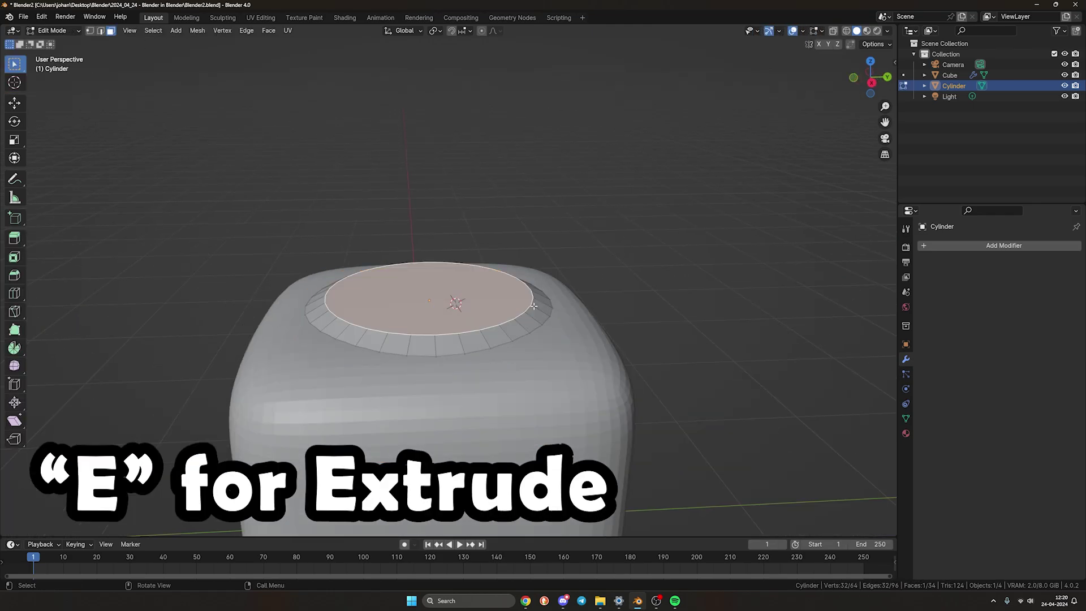
Step: Extrude the narrowed top face about 0.11 m upward and shade the cylinder smooth
{"action": "key", "text": "e"}
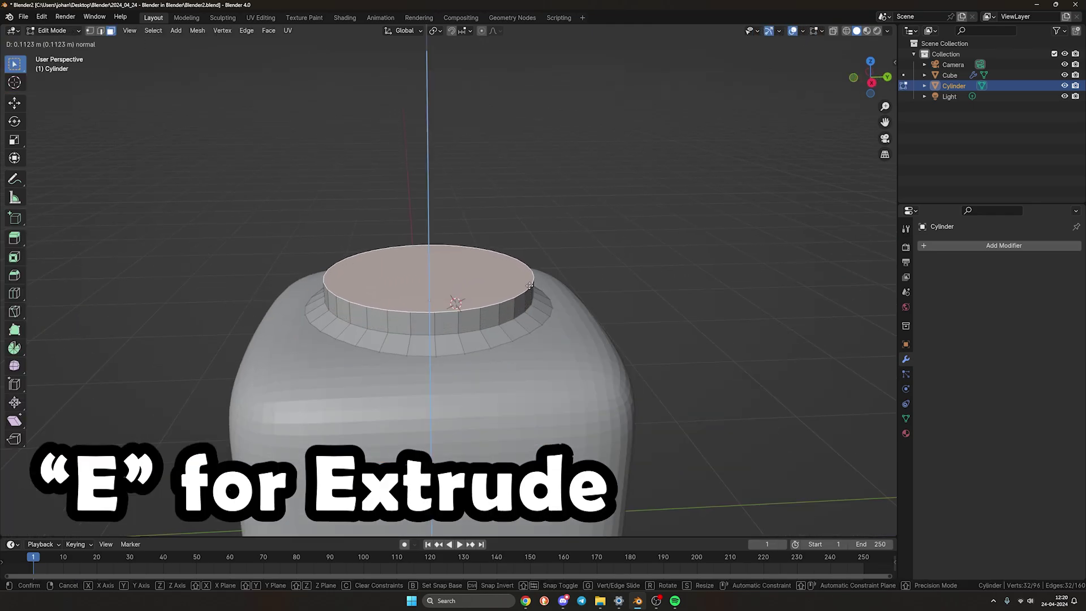
{"action": "left_click", "coordinate": [529, 286]}
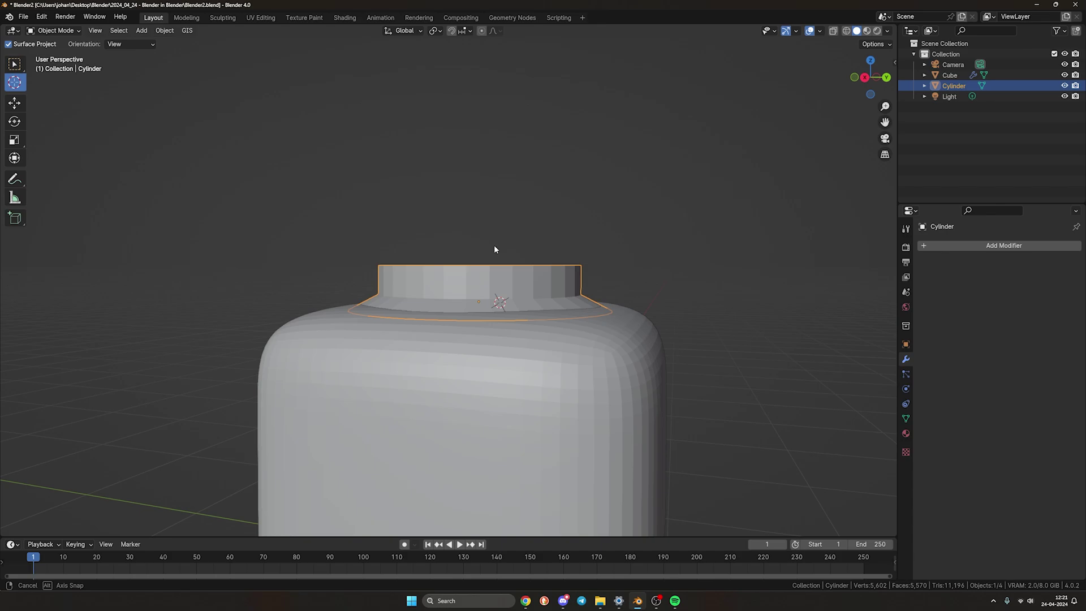
{"action": "right_click", "coordinate": [534, 280]}
{"action": "left_click", "coordinate": [527, 289]}
Step: Try to bevel the edge loop between the cylinder's neck and its sloped rim with 4 segments
{"action": "scroll", "coordinate": [535, 339], "scroll_direction": "up", "scroll_amount": 3}
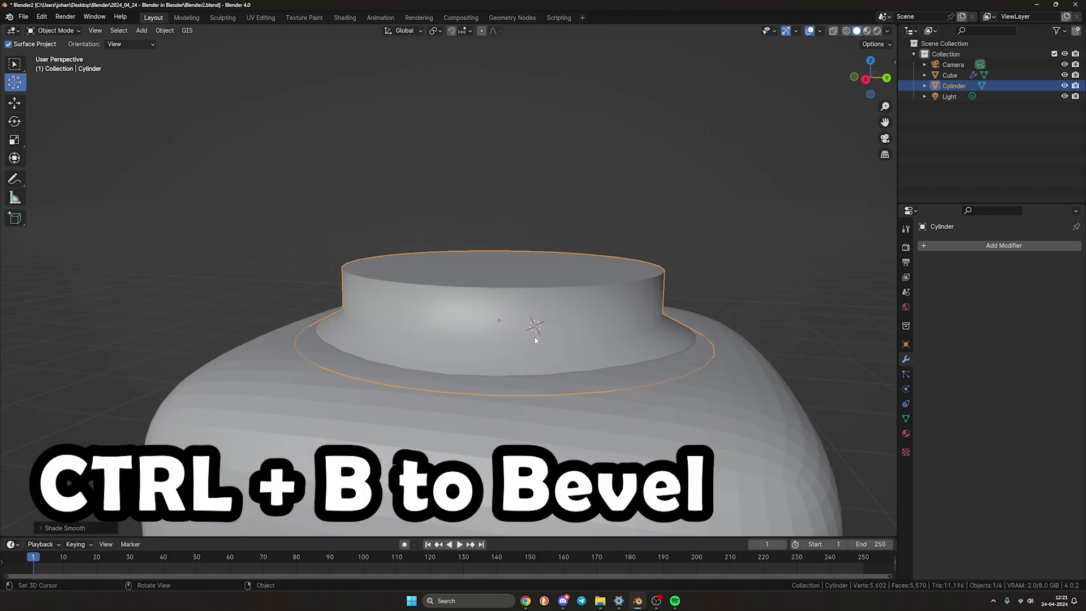
{"action": "key", "text": "Tab"}
{"action": "key", "text": "2"}
{"action": "left_click", "coordinate": [535, 345], "text": "alt"}
{"action": "key", "text": "ctrl+b"}
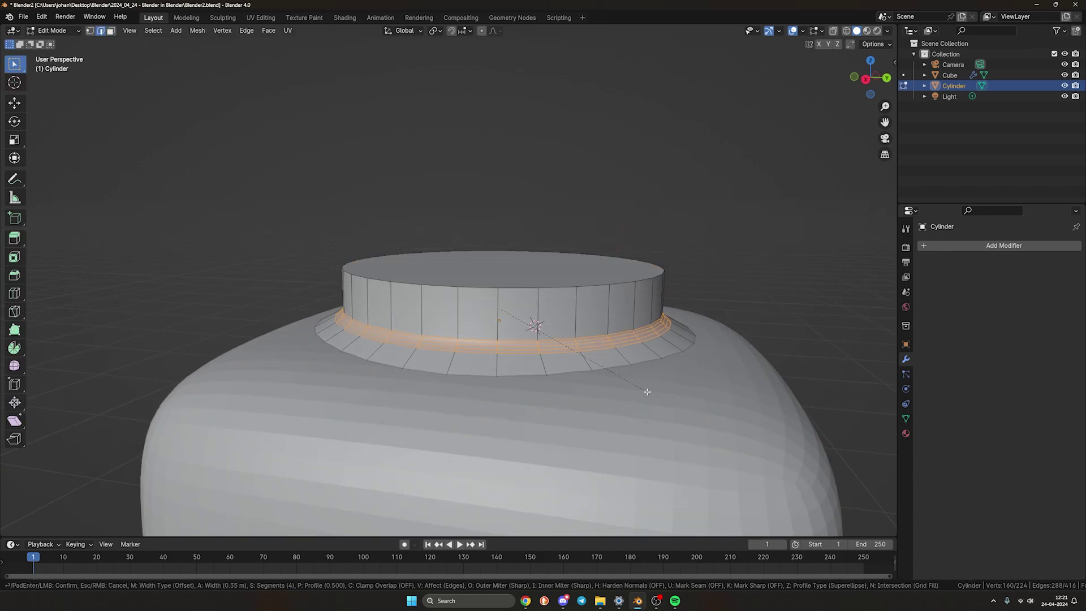
{"action": "middle_click_drag", "start_coordinate": [646, 389], "coordinate": [649, 349]}
{"action": "scroll", "coordinate": [611, 352], "scroll_direction": "up", "scroll_amount": 5}
{"action": "middle_click_drag", "start_coordinate": [569, 354], "coordinate": [539, 305], "text": "shift"}
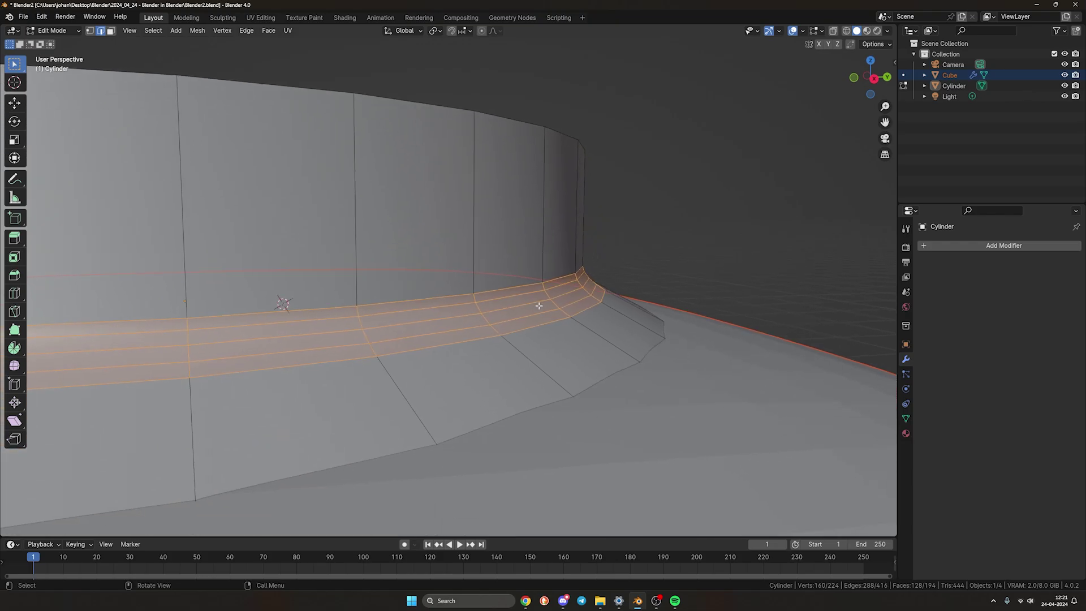
{"action": "key", "text": "Tab"}
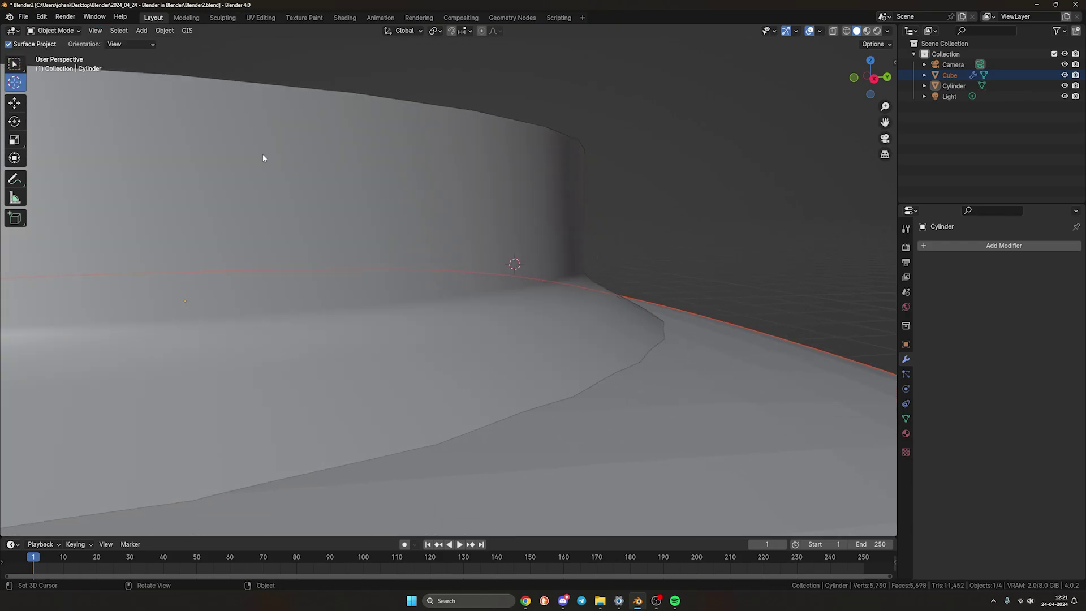
{"action": "key", "text": "Tab"}
{"action": "key", "text": "Tab"}
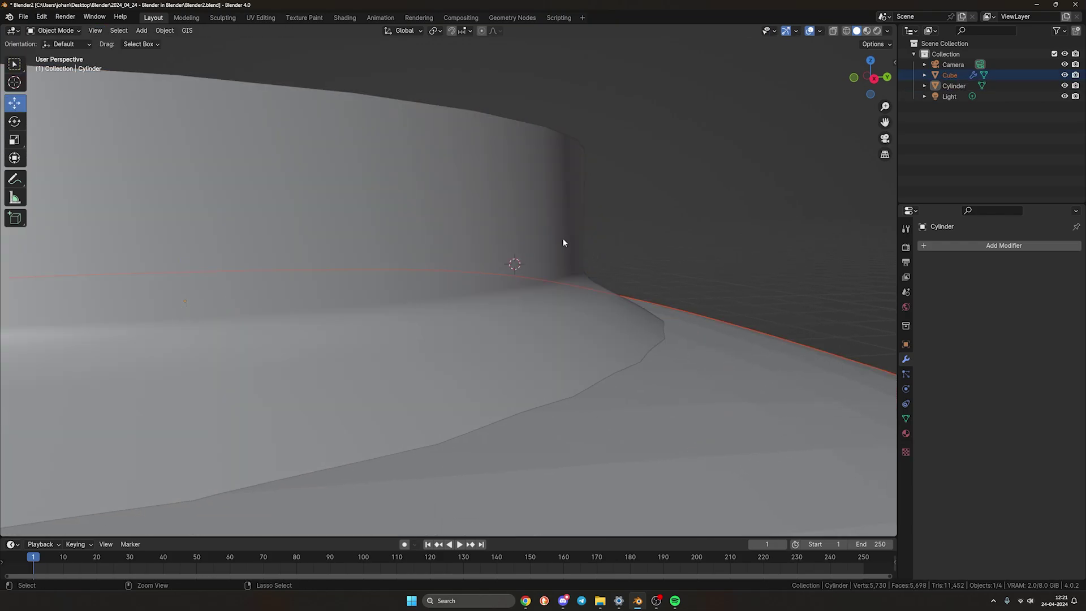
{"action": "key", "text": "Tab"}
{"action": "key", "text": "Tab"}
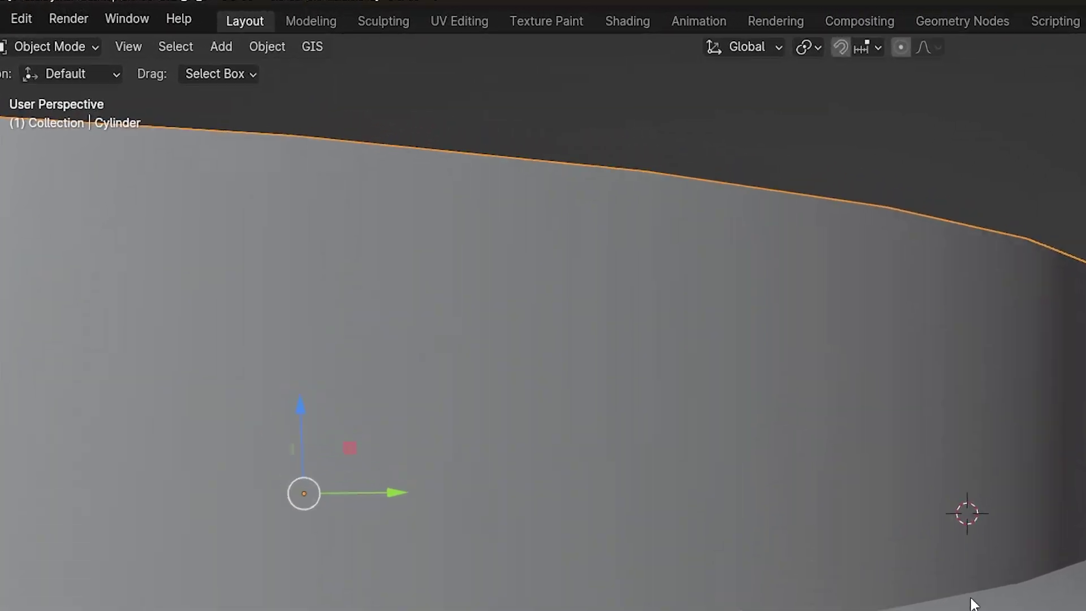
Step: Apply all transforms to the cylinder
{"action": "left_click", "coordinate": [268, 46]}
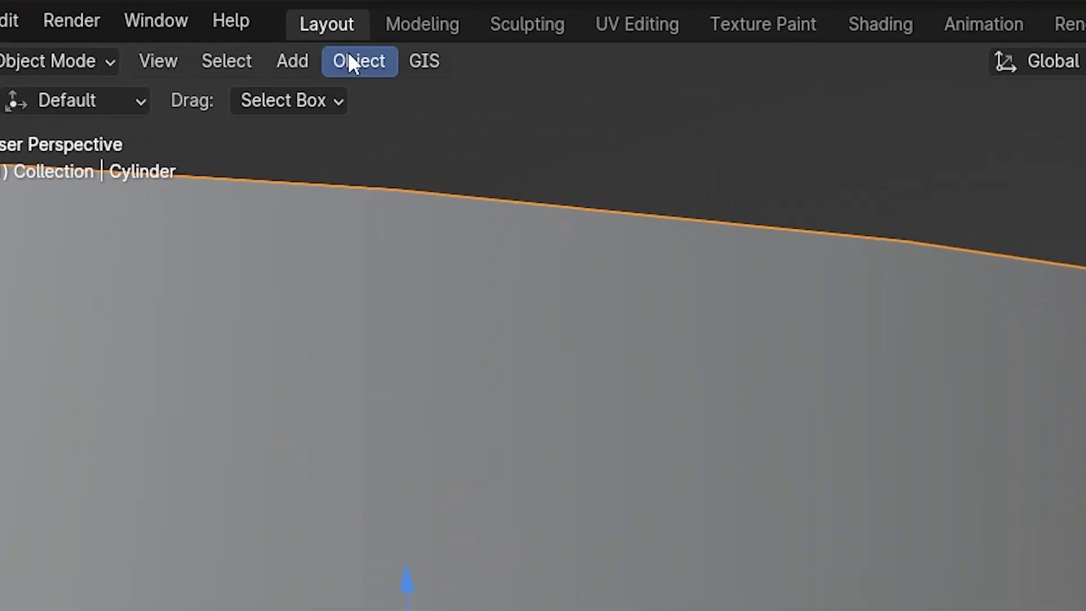
{"action": "mouse_move", "coordinate": [322, 159]}
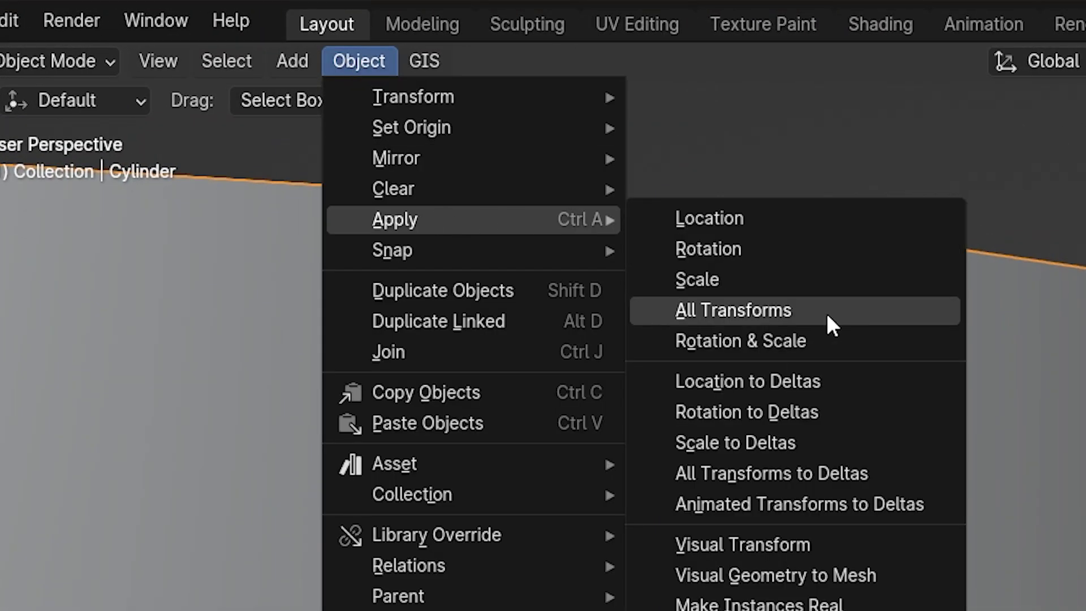
{"action": "left_click", "coordinate": [826, 313]}
Step: On the separate example cube, apply all transforms and set its origin to the geometry
{"action": "left_click", "coordinate": [358, 60]}
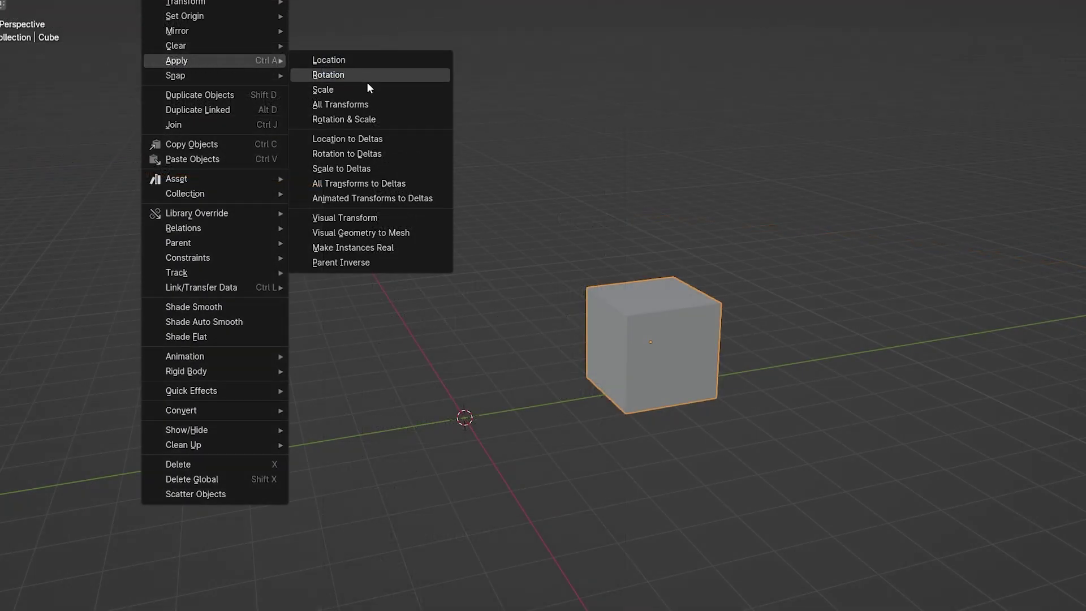
{"action": "left_click", "coordinate": [375, 102]}
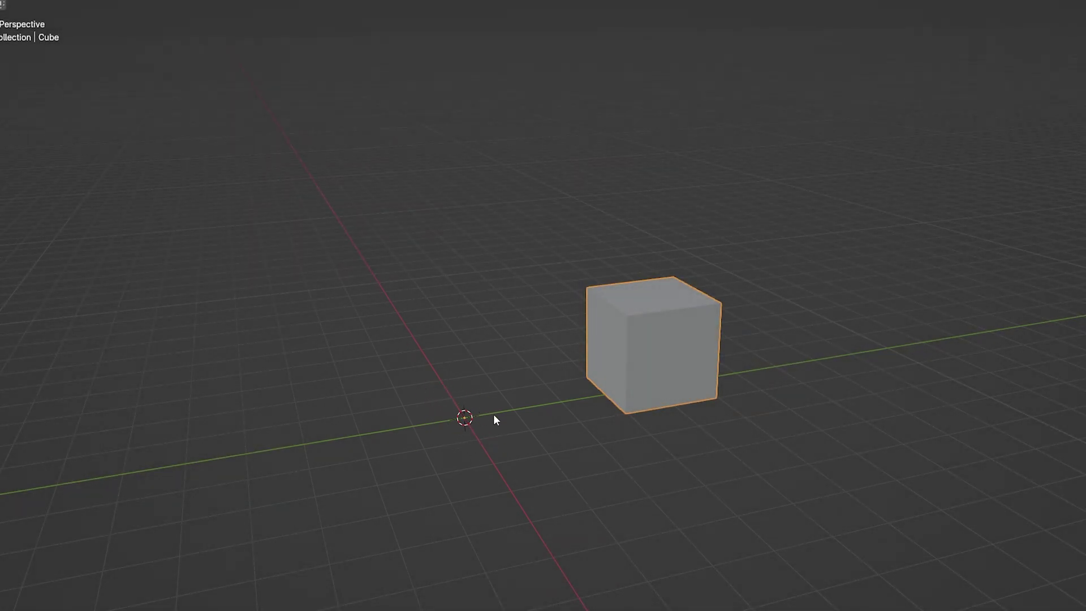
{"action": "right_click", "coordinate": [646, 327]}
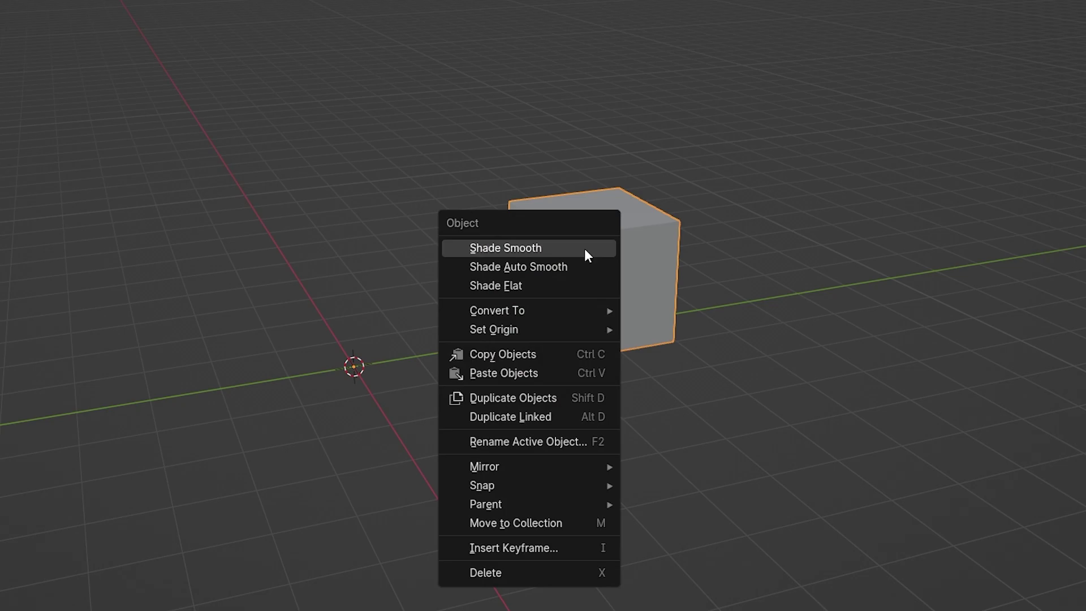
{"action": "mouse_move", "coordinate": [378, 214]}
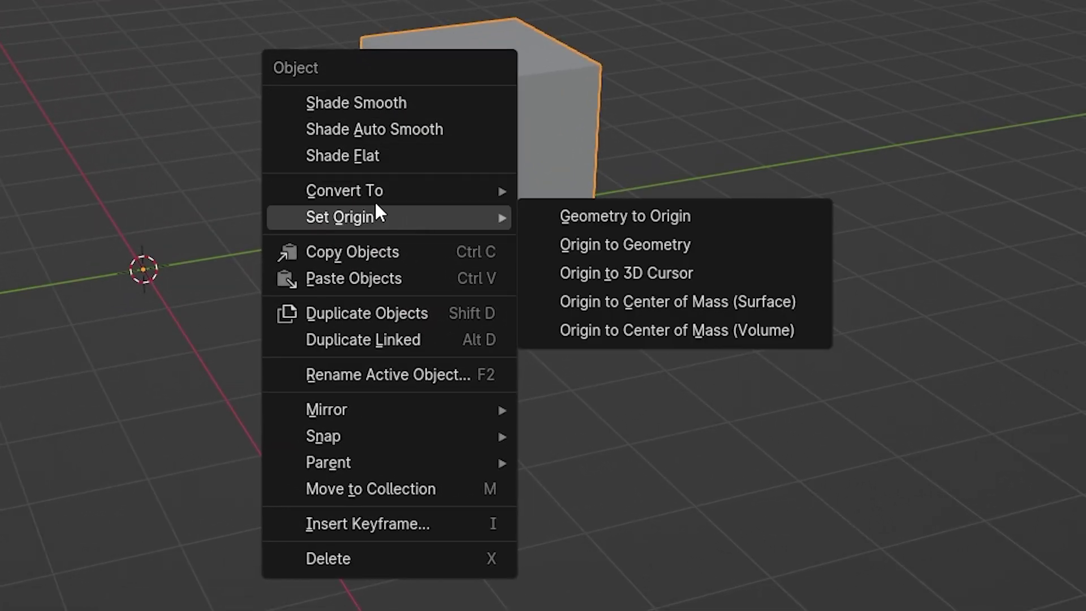
{"action": "left_click", "coordinate": [630, 249]}
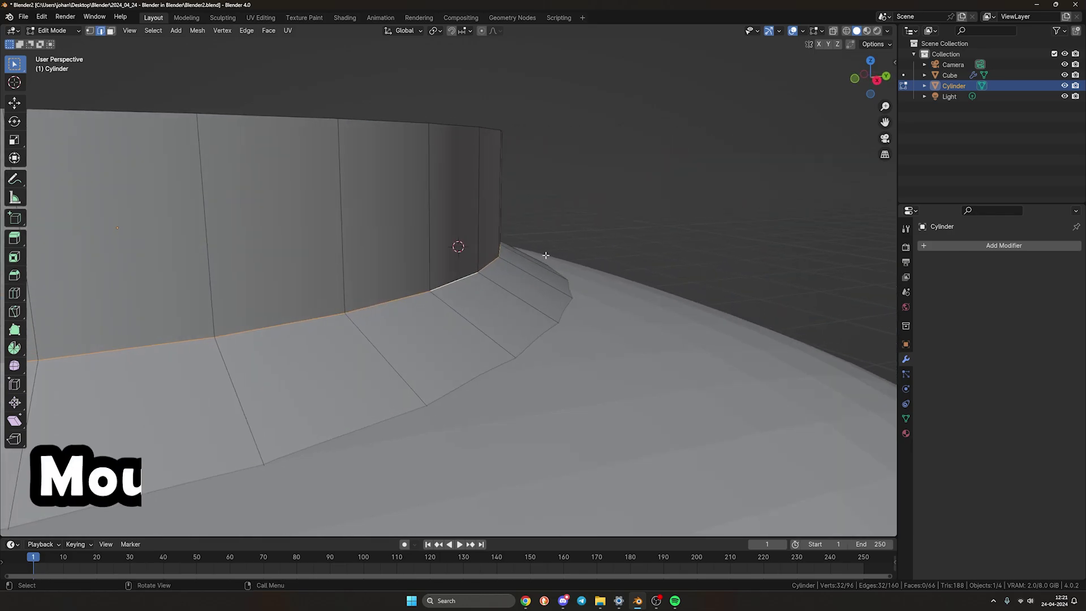
Step: Bevel the edge loop between the cylinder's neck and sloped rim, adding several segments for a rounded transition
{"action": "key", "text": "ctrl+b"}
{"action": "scroll", "coordinate": [551, 258], "scroll_direction": "up", "scroll_amount": 3}
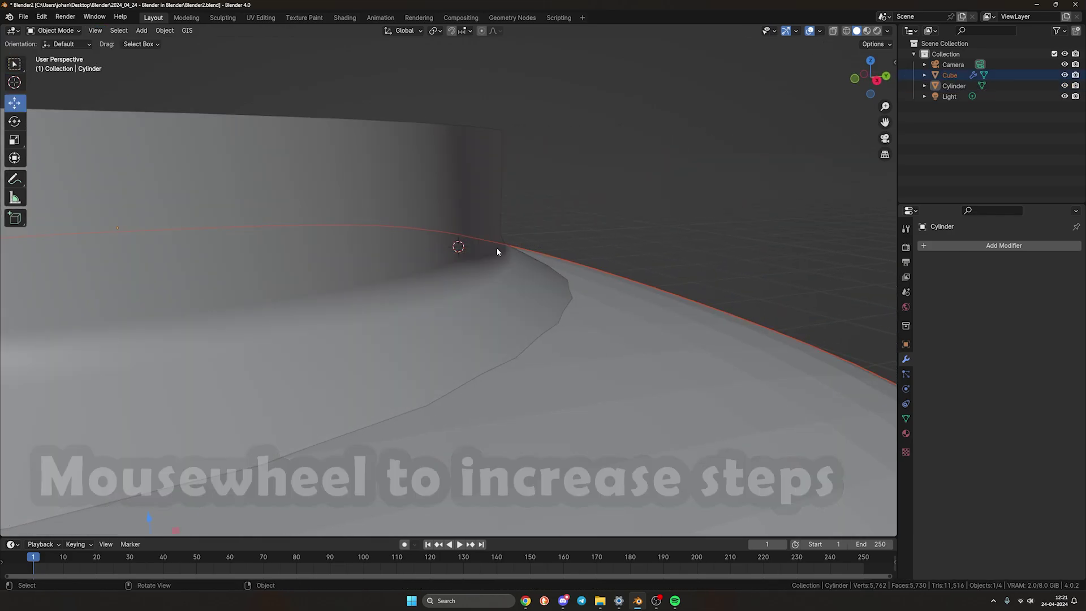
{"action": "middle_click_drag", "start_coordinate": [497, 244], "coordinate": [460, 248]}
{"action": "scroll", "coordinate": [432, 250], "scroll_direction": "down", "scroll_amount": 4}
{"action": "left_click", "coordinate": [417, 250]}
Step: Select the footed cube body and shade it smooth
{"action": "scroll", "coordinate": [509, 269], "scroll_direction": "down", "scroll_amount": 5}
{"action": "middle_click_drag", "start_coordinate": [501, 331], "coordinate": [483, 256], "text": "shift"}
{"action": "left_click", "coordinate": [481, 257]}
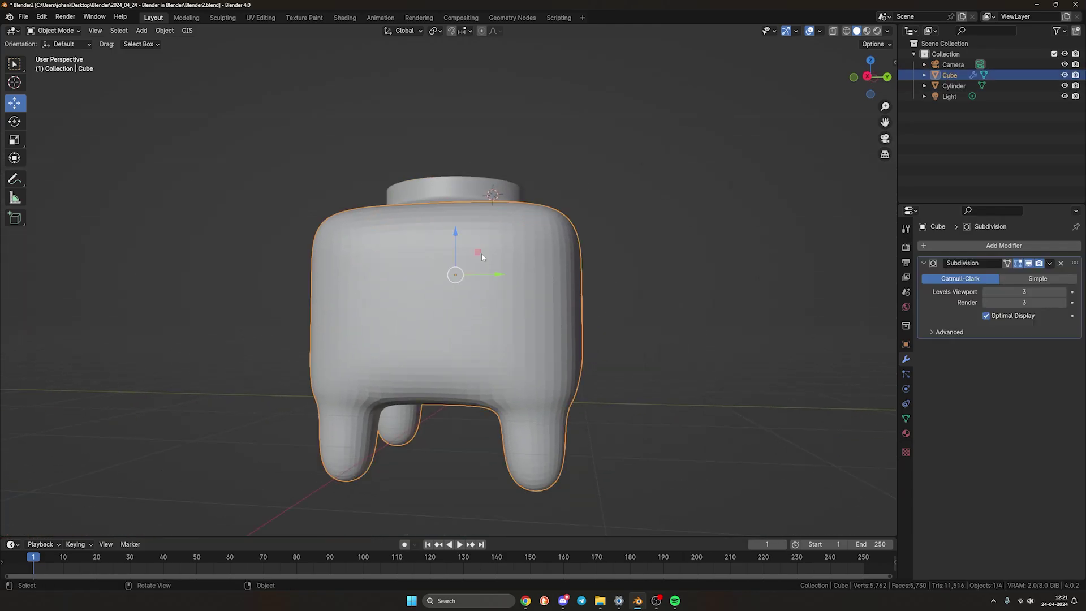
{"action": "right_click", "coordinate": [482, 257]}
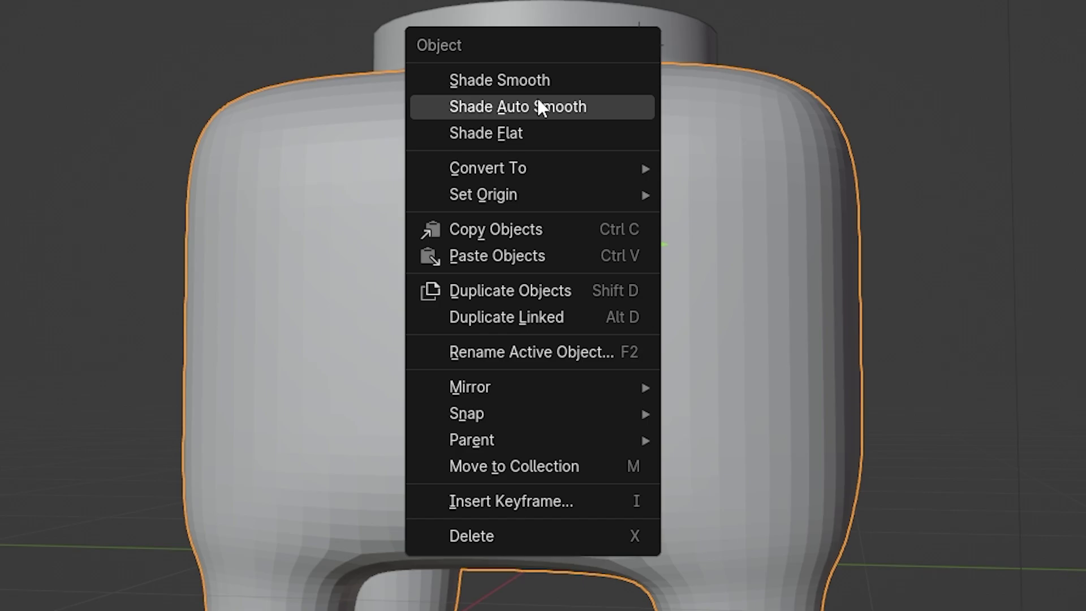
{"action": "left_click", "coordinate": [539, 105]}
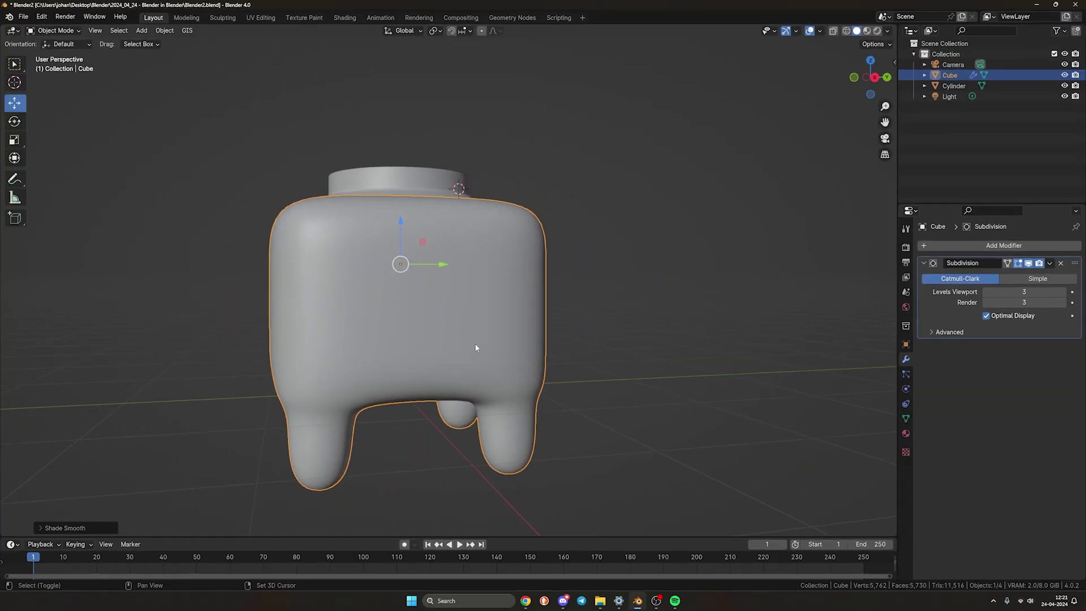
Step: Extrude the new cylinder's top face into a tall jar body with an outward flare and a straight rim above it
{"action": "middle_click_drag", "start_coordinate": [475, 347], "coordinate": [560, 308]}
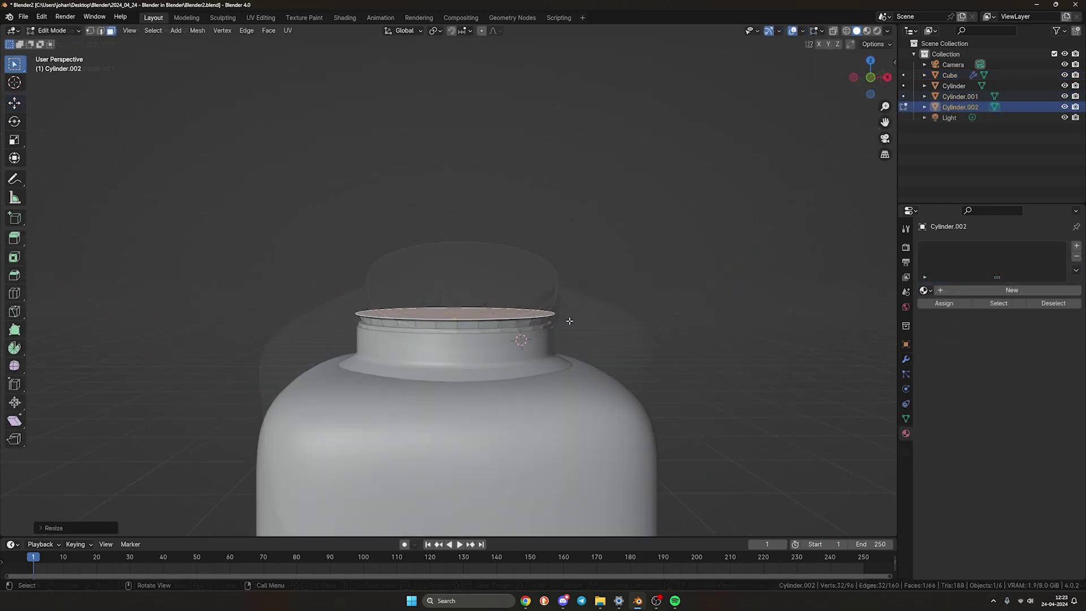
{"action": "key", "text": "e"}
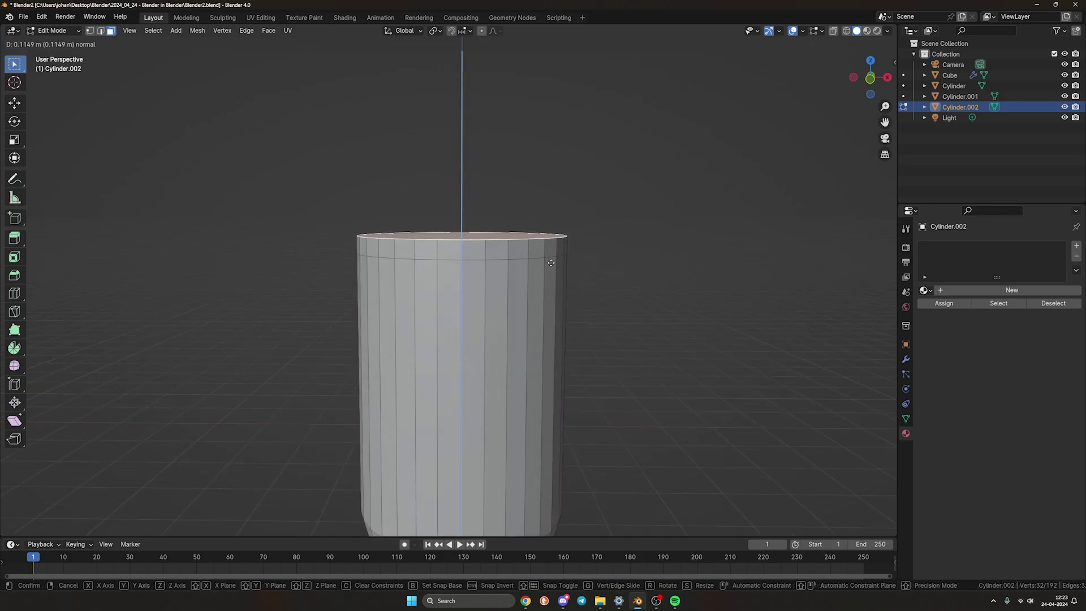
{"action": "key", "text": "s"}
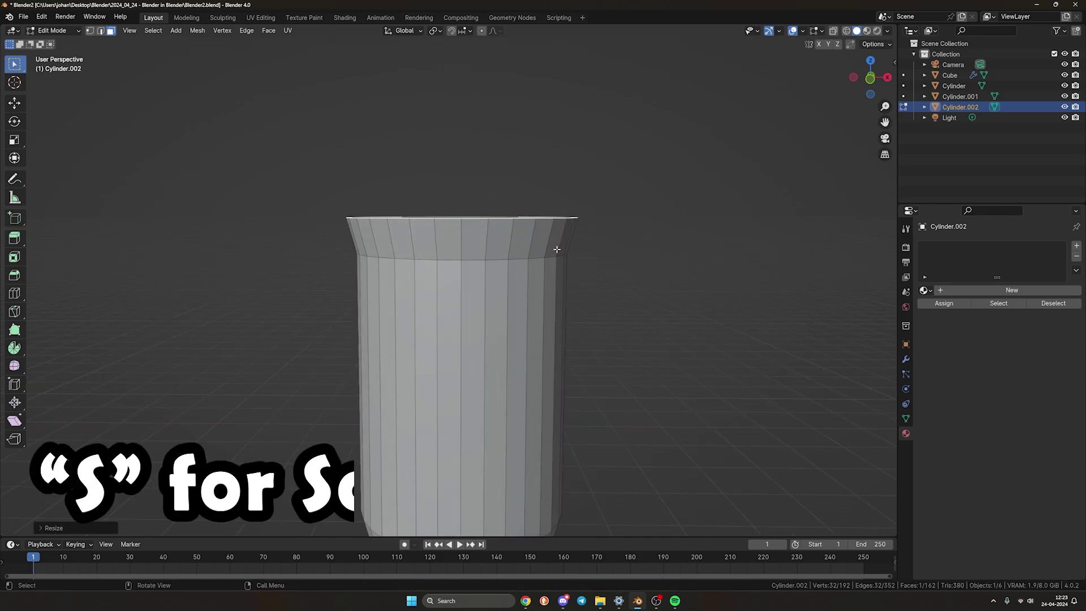
{"action": "left_click", "coordinate": [554, 222]}
{"action": "key", "text": "e"}
{"action": "left_click", "coordinate": [554, 220]}
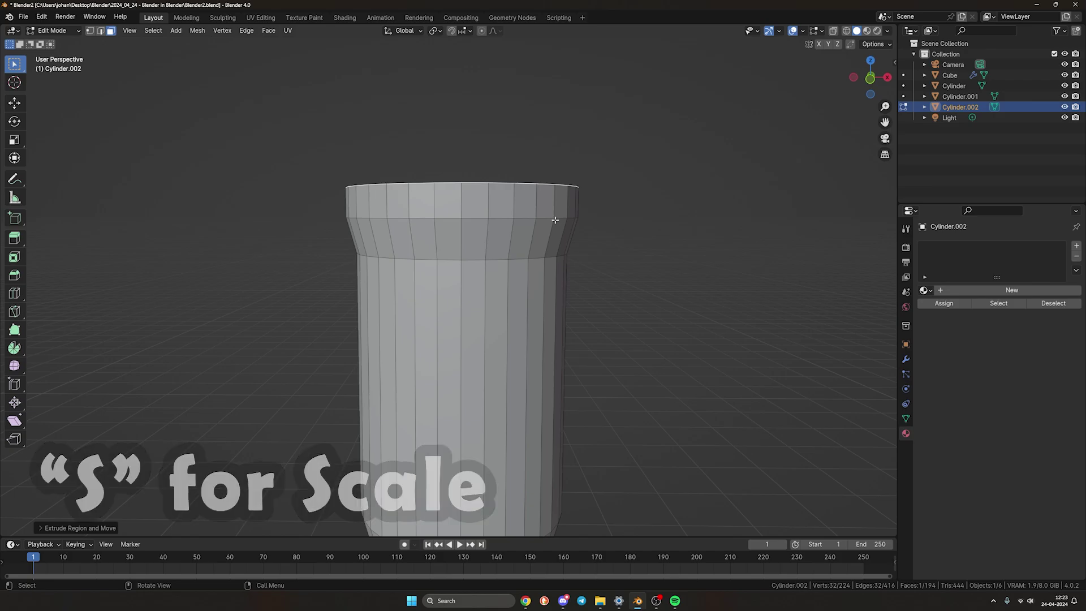
Step: Delete the jar's top face to open it, and return to Object Mode
{"action": "middle_click_drag", "start_coordinate": [555, 220], "coordinate": [444, 333]}
{"action": "key", "text": "x"}
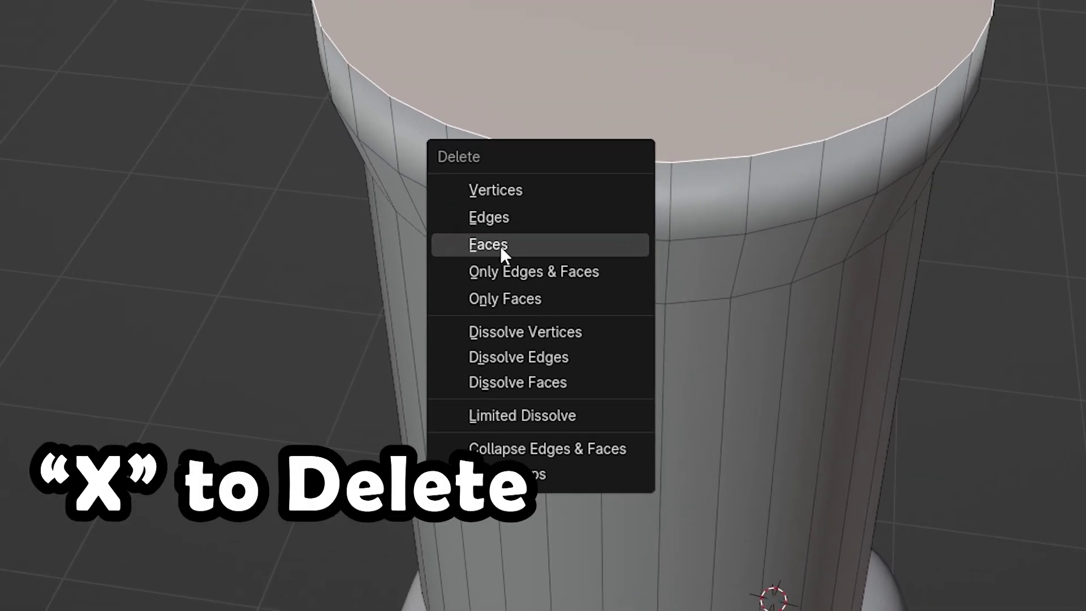
{"action": "left_click", "coordinate": [499, 246]}
{"action": "key", "text": "Tab"}
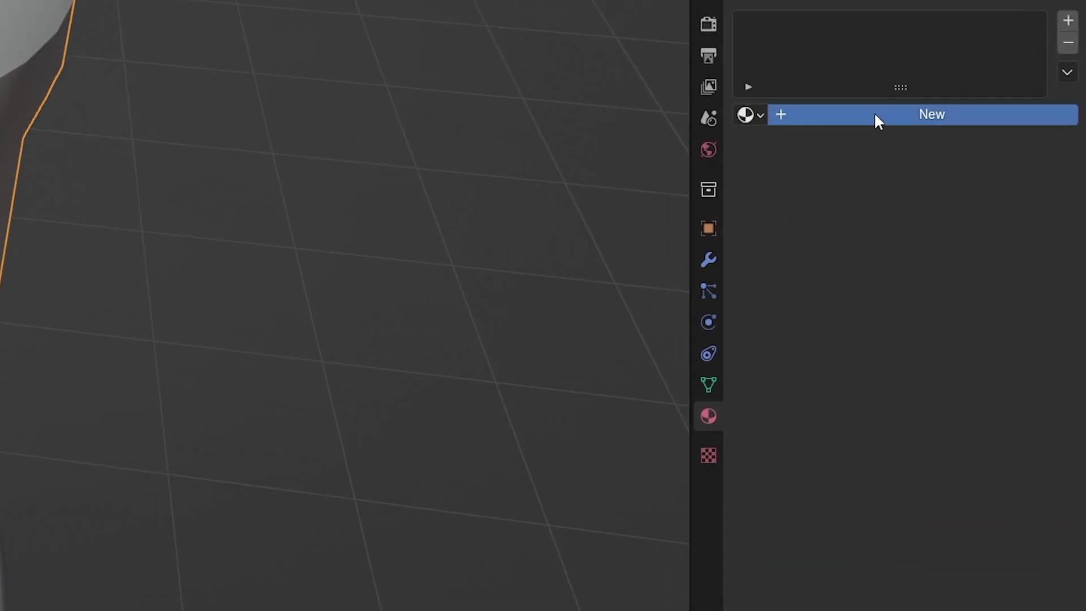
Step: Create a new material for the jar and check its see-through look in the rendered view from several angles
{"action": "left_click", "coordinate": [983, 291]}
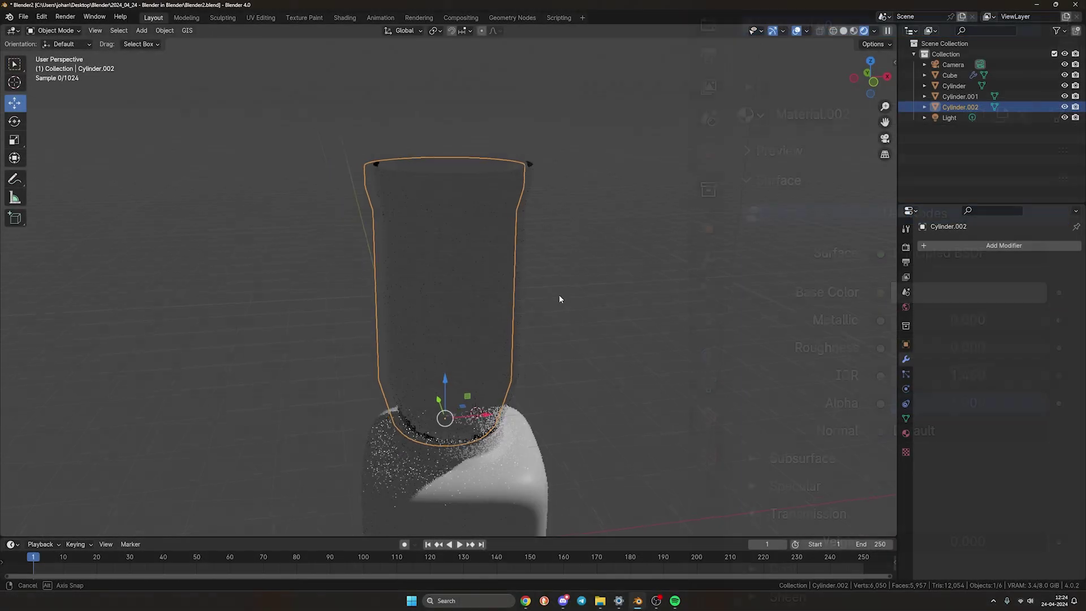
{"action": "middle_click_drag", "start_coordinate": [559, 294], "coordinate": [688, 240]}
{"action": "middle_click_drag", "start_coordinate": [581, 281], "coordinate": [224, 385]}
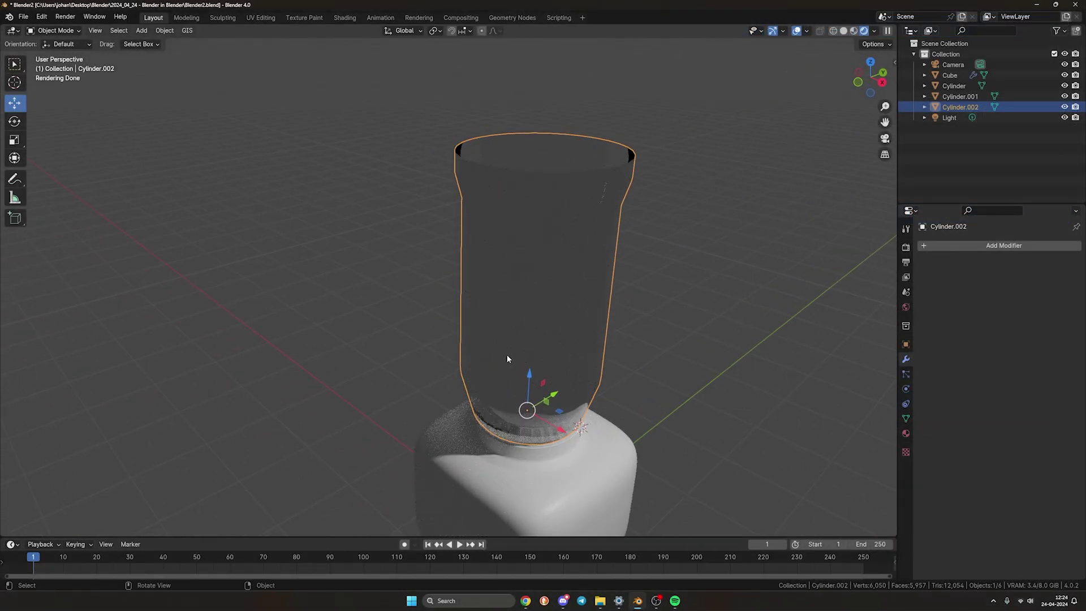
{"action": "middle_click_drag", "start_coordinate": [507, 356], "coordinate": [569, 316]}
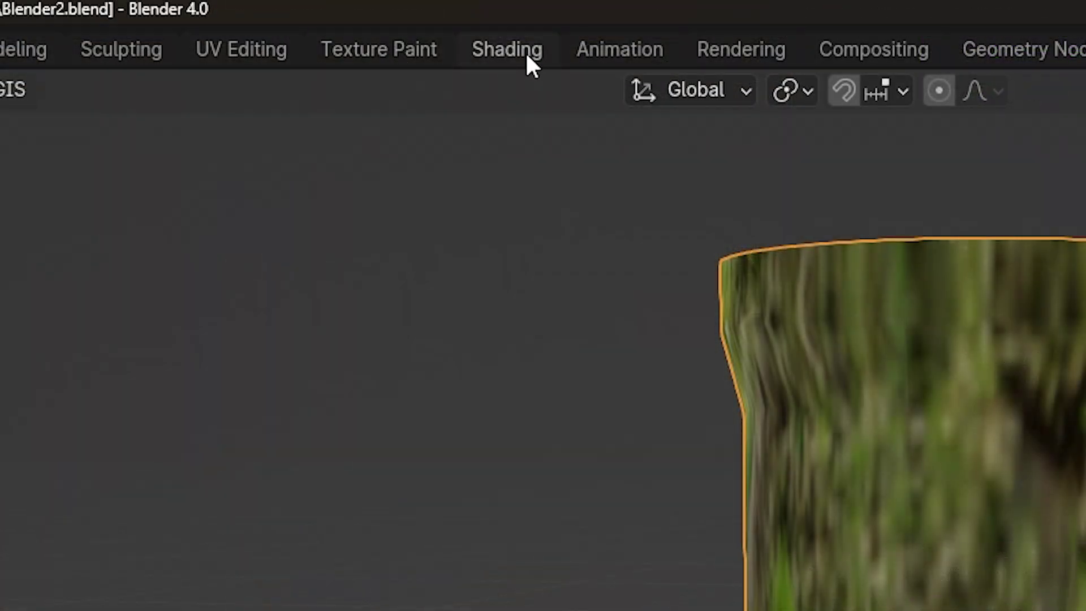
Step: In the Shading workspace, show the World nodes and add an Environment Texture with mapping and texture coordinates to the Background node
{"action": "left_click", "coordinate": [525, 51]}
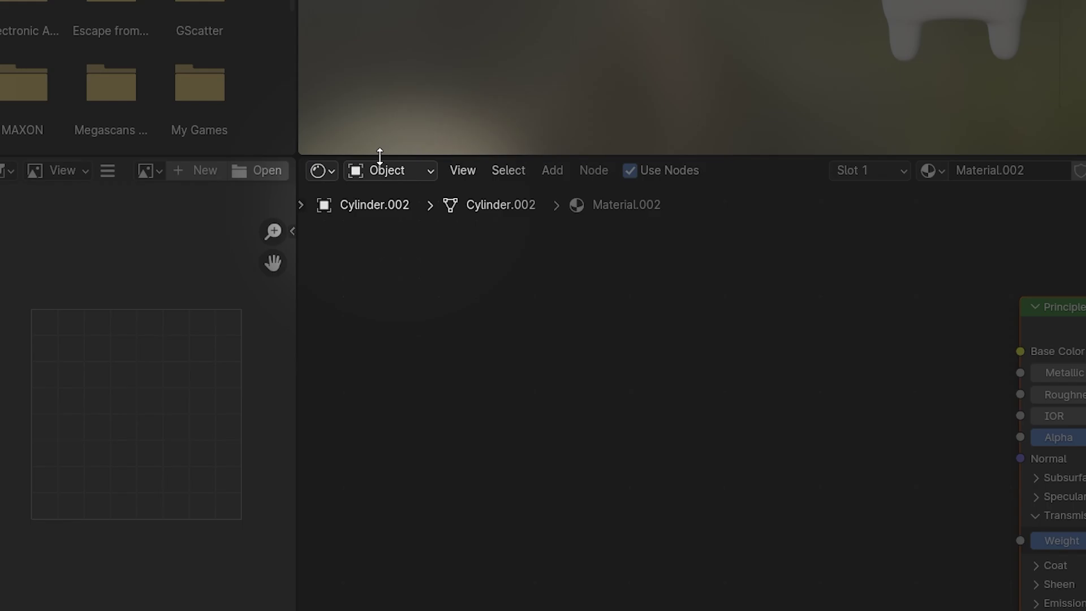
{"action": "left_click", "coordinate": [389, 243]}
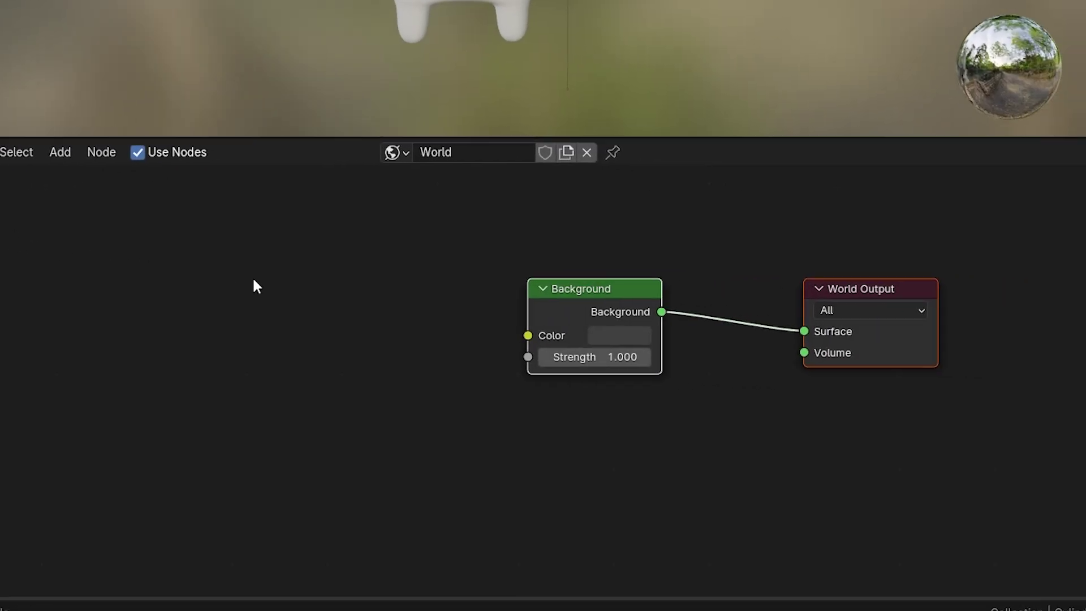
{"action": "key", "text": "ctrl+t"}
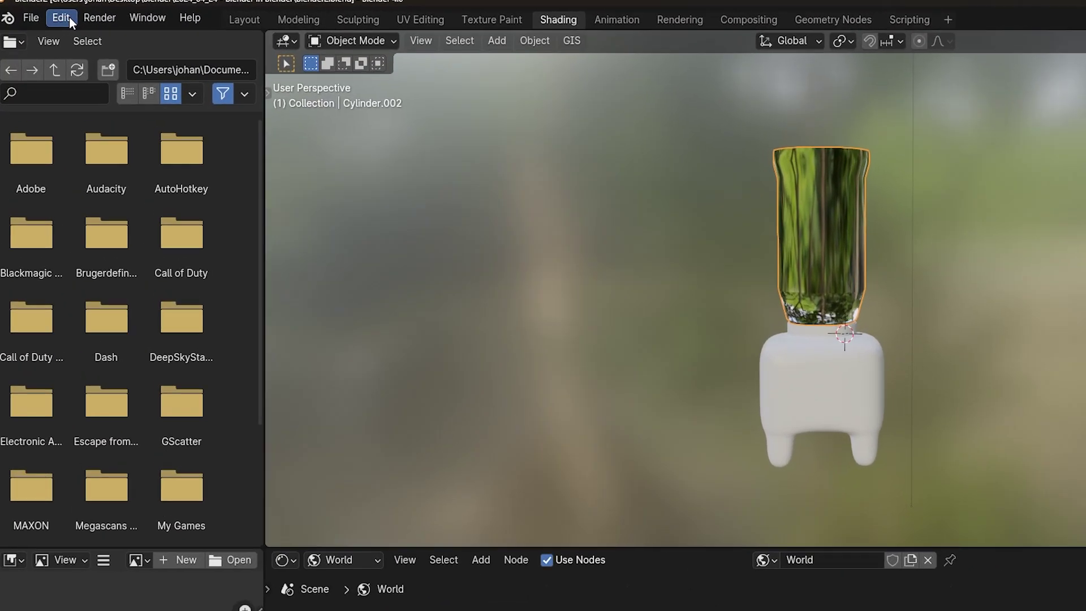
Step: Search the add-on preferences for "node" to check that Node Wrangler is enabled
{"action": "left_click", "coordinate": [41, 17]}
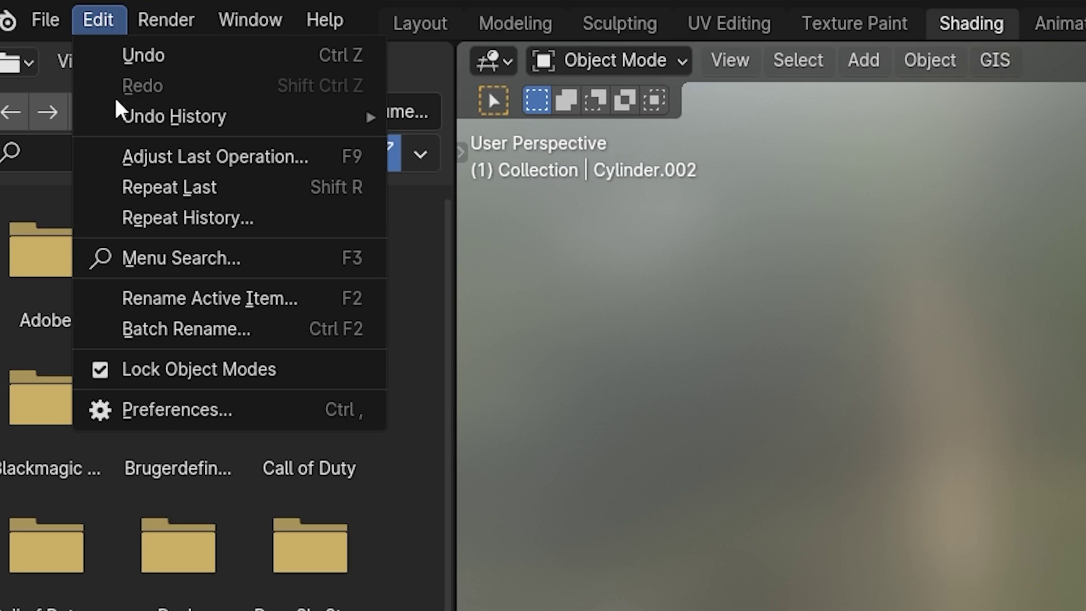
{"action": "left_click", "coordinate": [154, 400]}
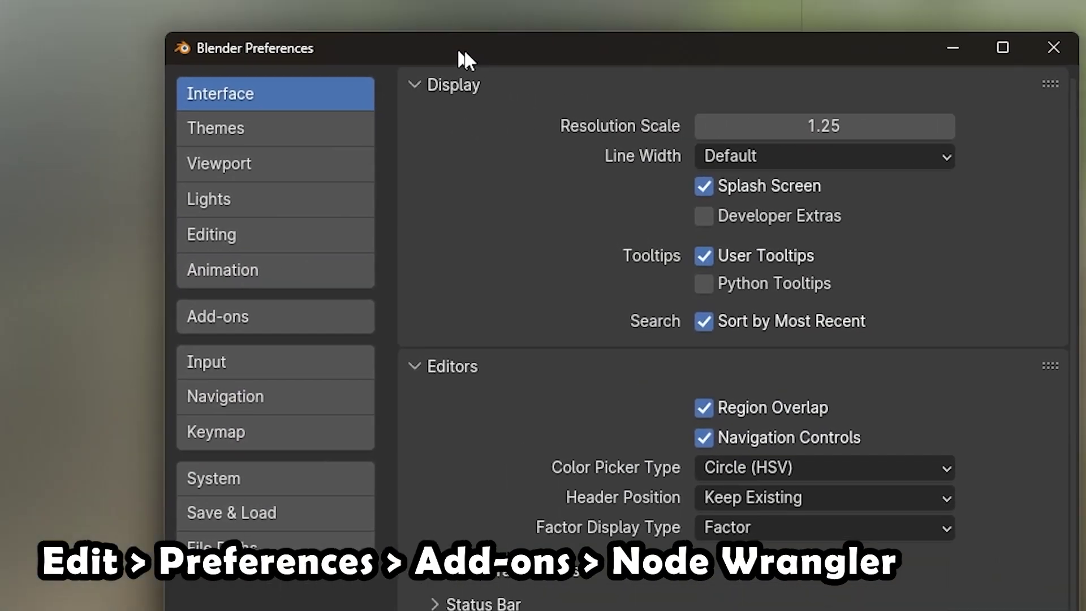
{"action": "left_click", "coordinate": [277, 317]}
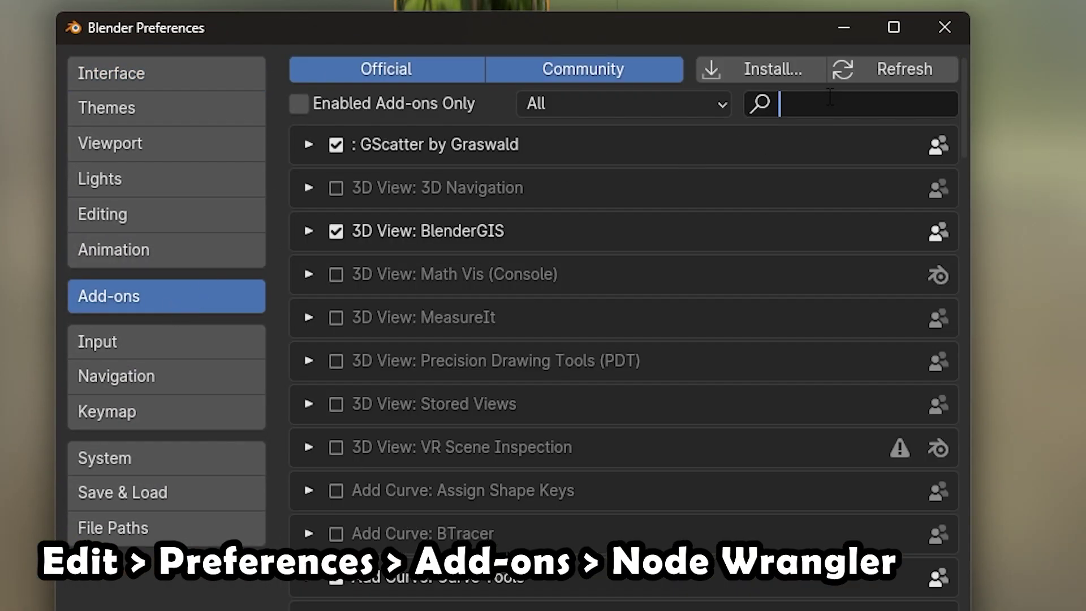
{"action": "type", "text": "node"}
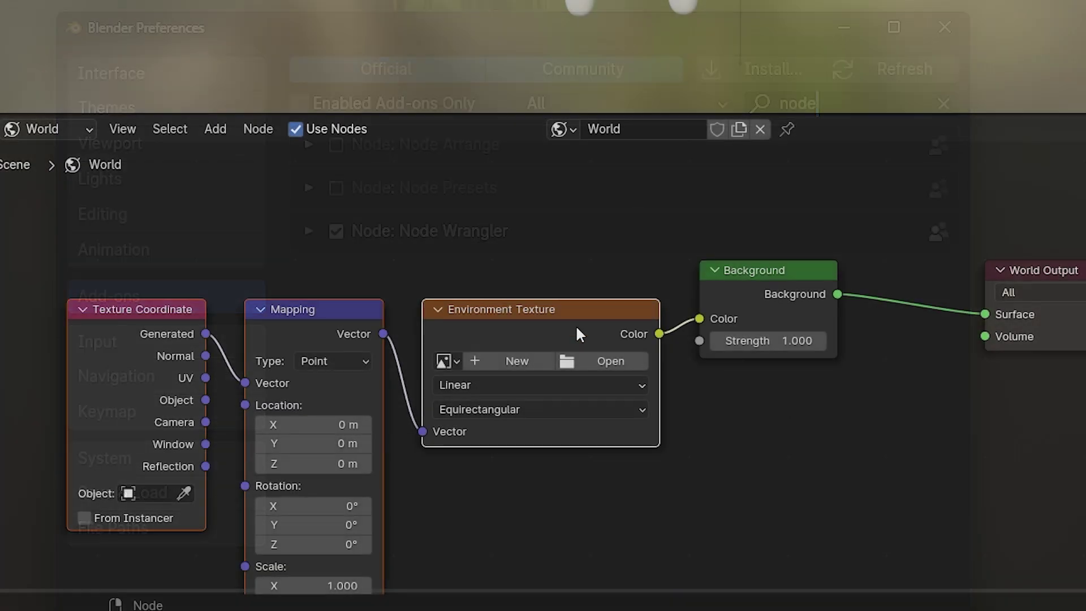
Step: Load a kitchen environment image into the world's Environment Texture node
{"action": "left_click", "coordinate": [588, 359]}
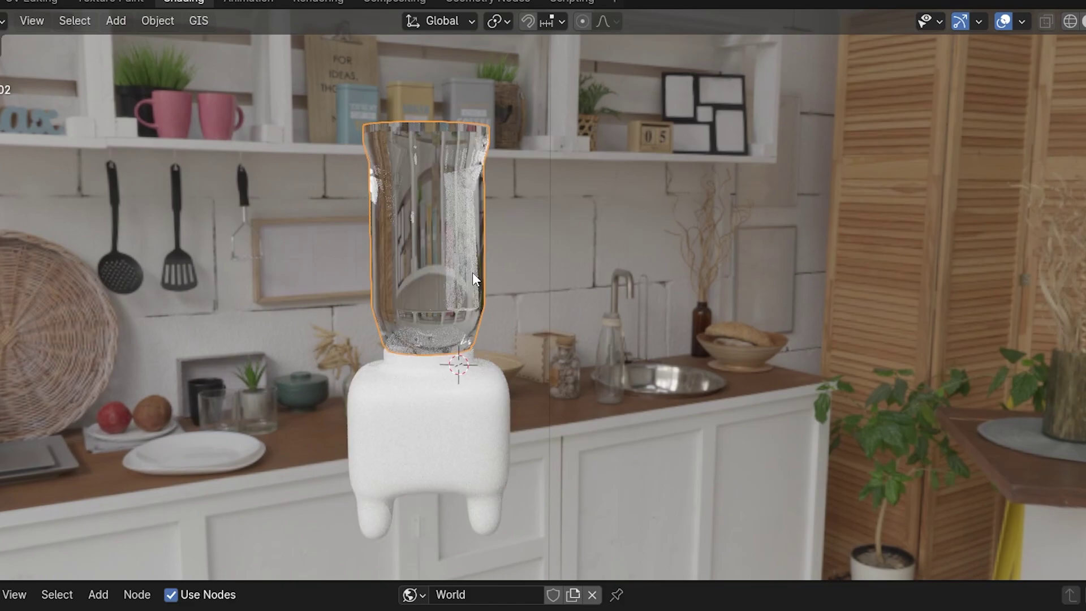
{"action": "scroll", "coordinate": [424, 305], "scroll_direction": "up", "scroll_amount": 5}
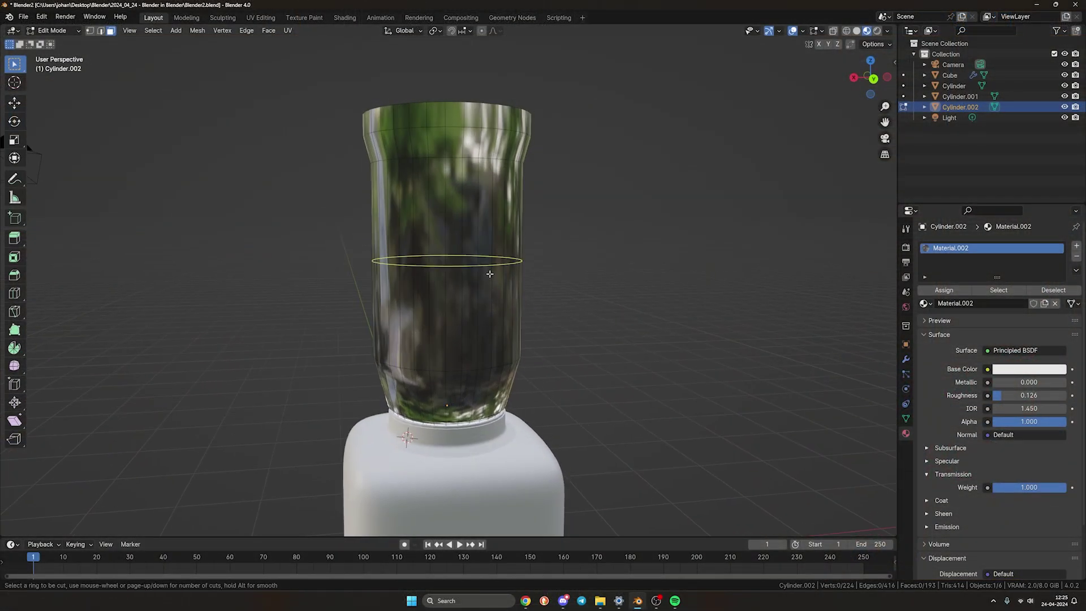
Step: Add a series of evenly spaced horizontal loop cuts along the straight section of the jar's wall
{"action": "left_click", "coordinate": [489, 274]}
{"action": "left_click_drag", "start_coordinate": [493, 292], "coordinate": [490, 242]}
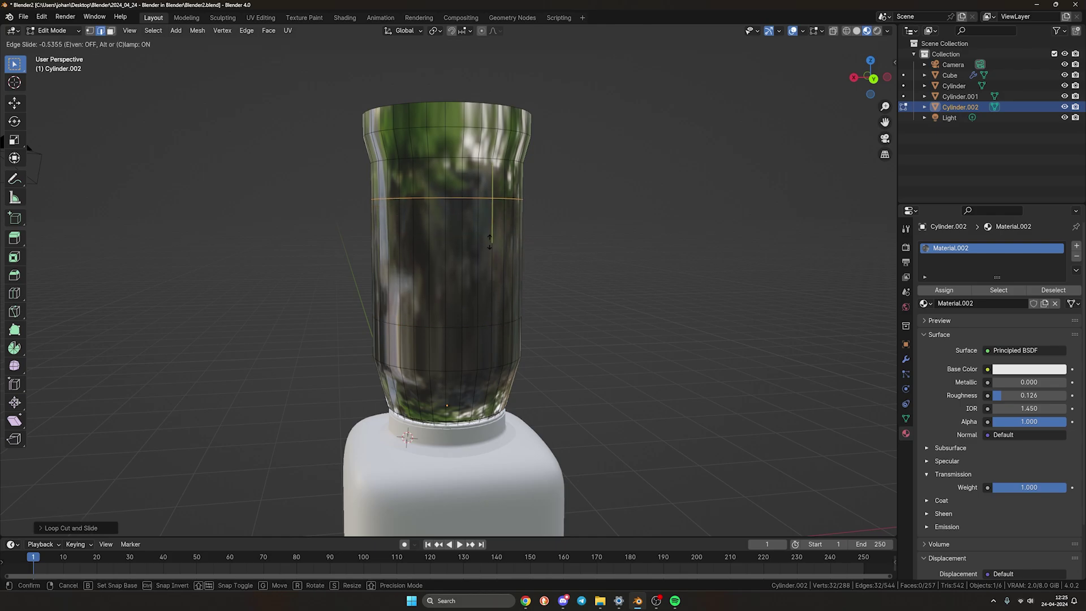
{"action": "key", "text": "ctrl+r"}
{"action": "scroll", "coordinate": [467, 298], "scroll_direction": "up", "scroll_amount": 5}
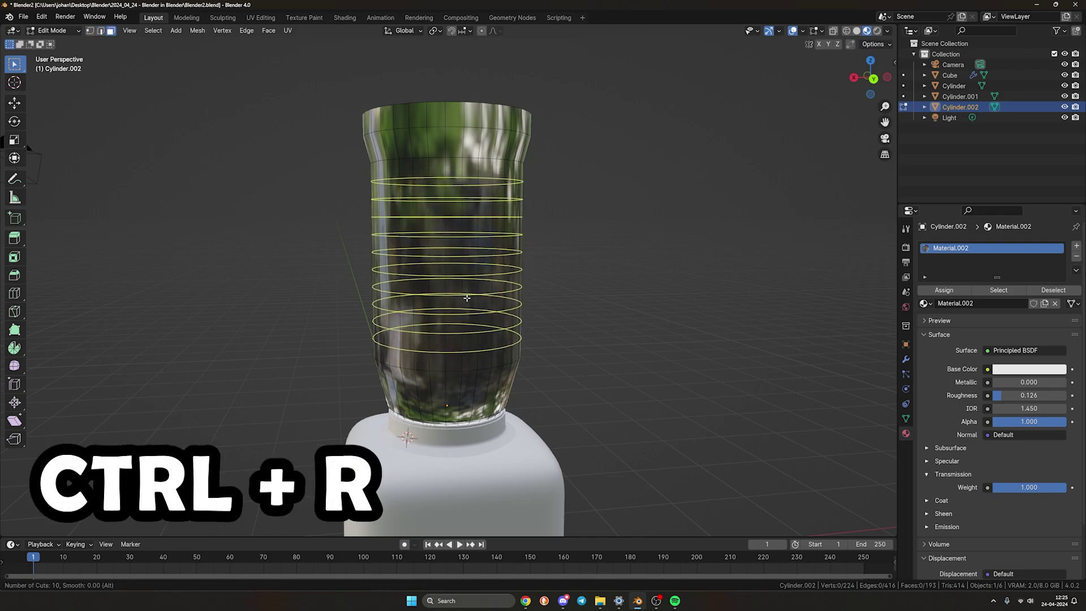
{"action": "scroll", "coordinate": [467, 298], "scroll_direction": "up", "scroll_amount": 2}
{"action": "left_click", "coordinate": [467, 298]}
{"action": "key", "text": "Tab"}
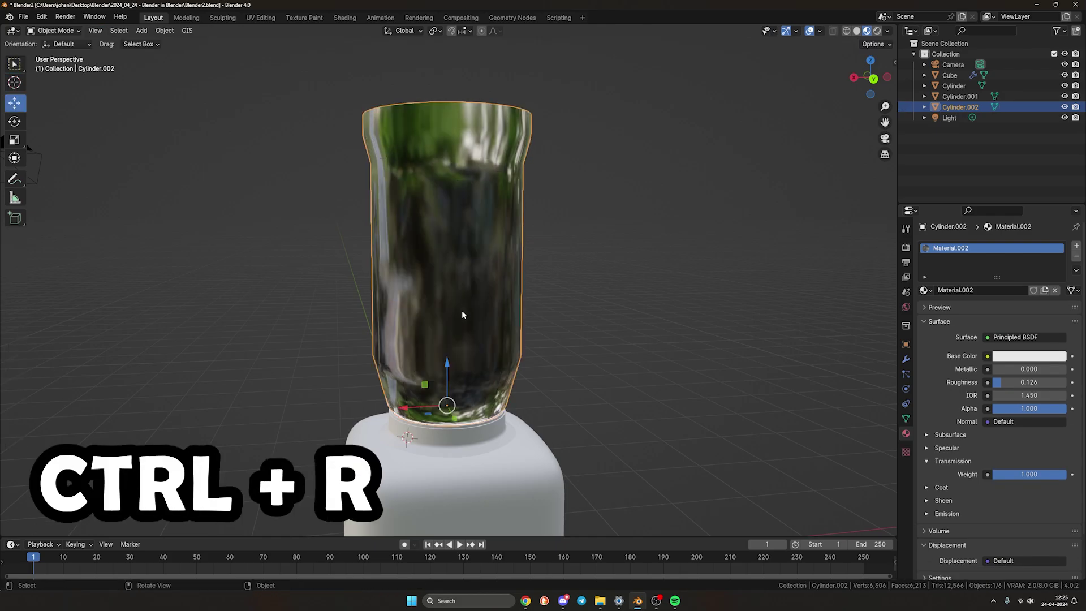
Step: Select a single face on the lower half of the jar's wall and align the view to Right Orthographic
{"action": "middle_click_drag", "start_coordinate": [469, 318], "coordinate": [513, 300]}
{"action": "key", "text": "Tab"}
{"action": "scroll", "coordinate": [472, 300], "scroll_direction": "up", "scroll_amount": 3}
{"action": "key", "text": "3"}
{"action": "left_click", "coordinate": [470, 298]}
{"action": "left_click", "coordinate": [865, 82]}
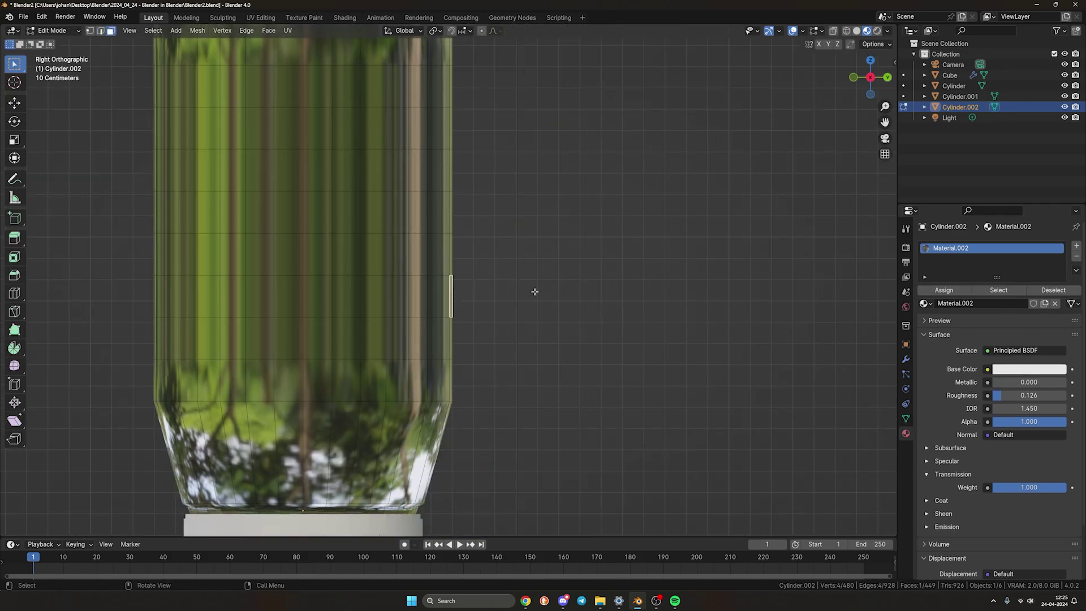
Step: Extrude the selected wall face straight outward into a short stub for the handle's lower end
{"action": "scroll", "coordinate": [534, 291], "scroll_direction": "down", "scroll_amount": 3}
{"action": "key", "text": "e"}
{"action": "left_click", "coordinate": [509, 304]}
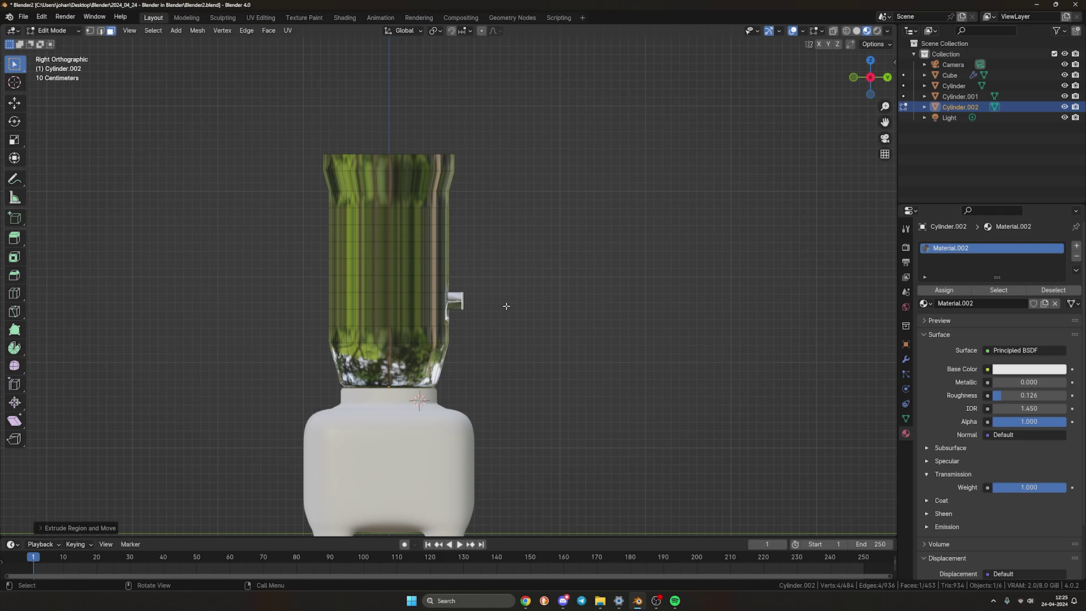
{"action": "scroll", "coordinate": [181, 146], "scroll_direction": "up", "scroll_amount": 3}
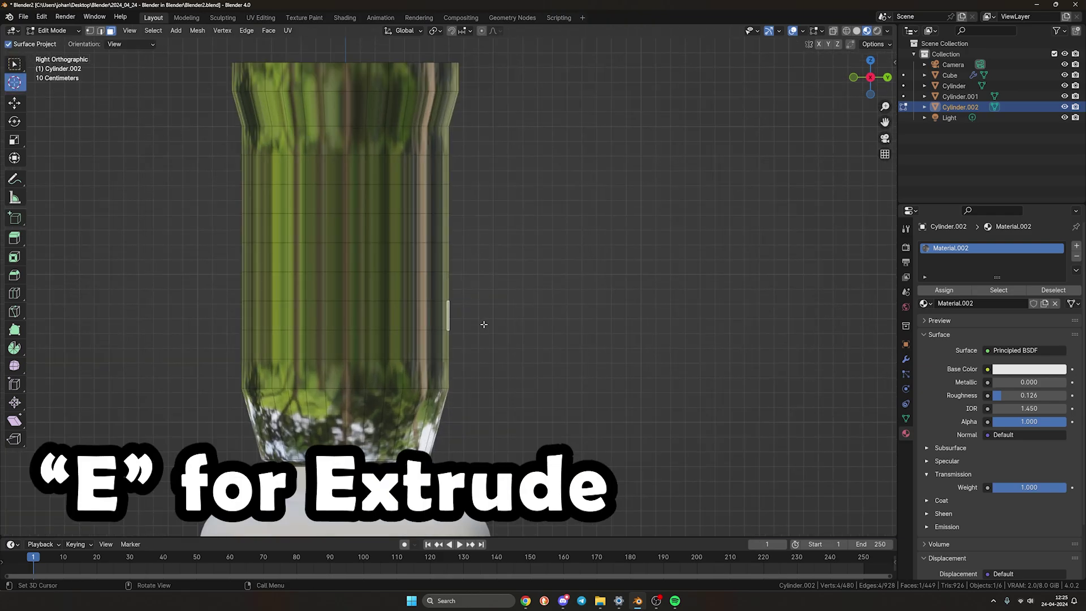
{"action": "key", "text": "e"}
{"action": "left_click", "coordinate": [505, 324]}
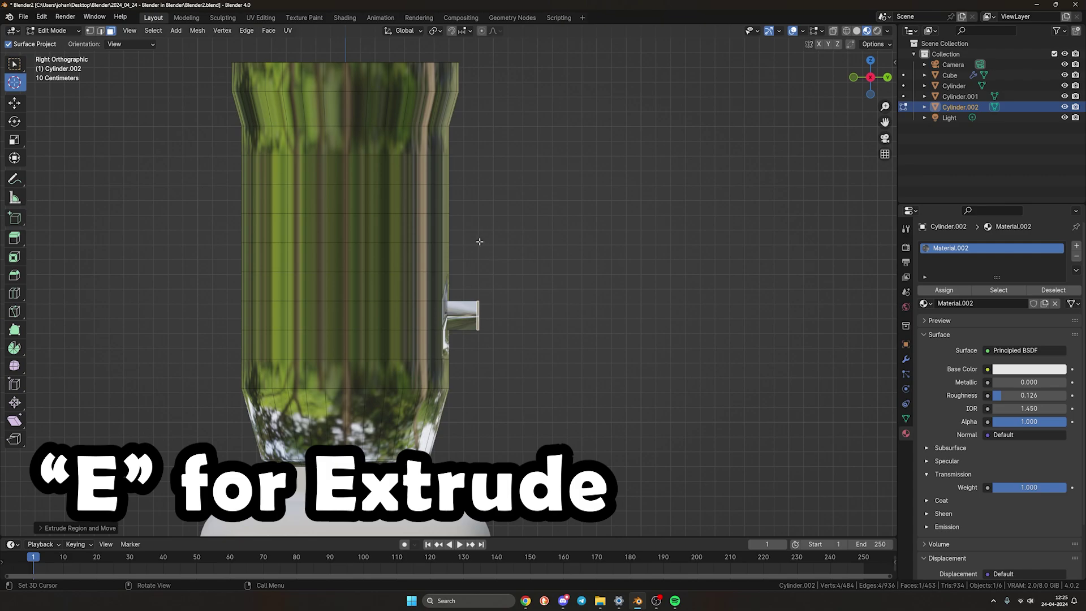
Step: Place the 3D cursor above the stub and spin its end face around it by -180° in 16 steps to form the handle
{"action": "left_click", "coordinate": [479, 243]}
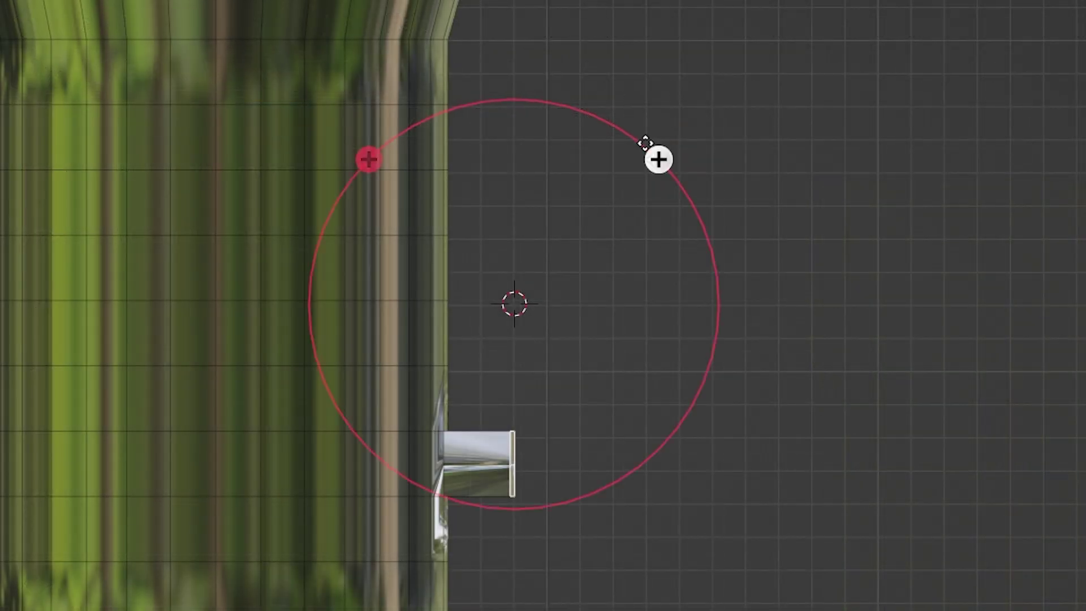
{"action": "left_click_drag", "start_coordinate": [654, 158], "coordinate": [351, 538]}
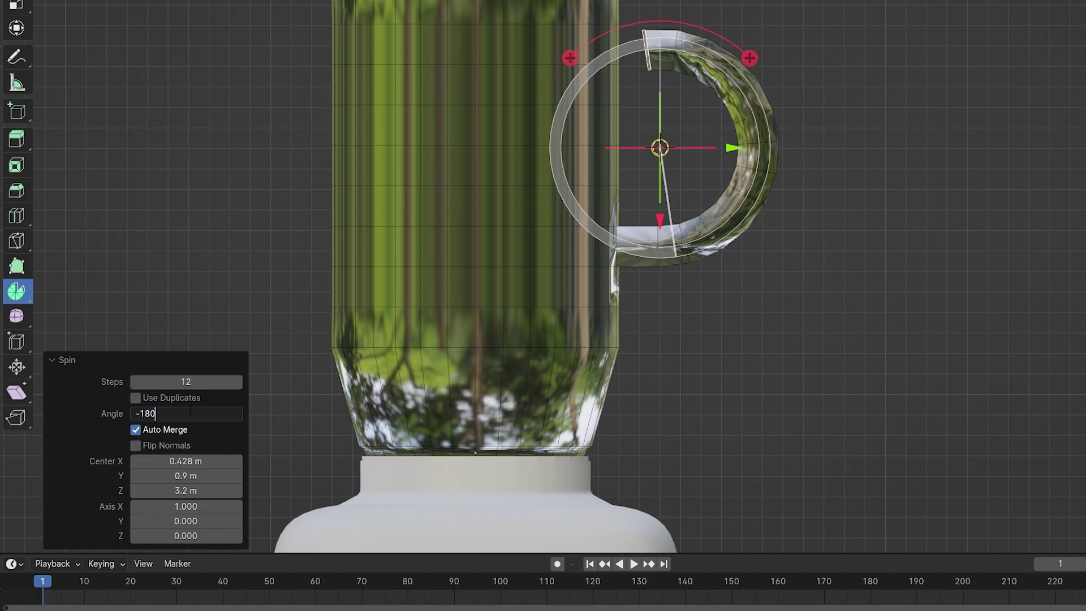
{"action": "left_click", "coordinate": [190, 410]}
{"action": "type", "text": "-180"}
{"action": "key", "text": "Return"}
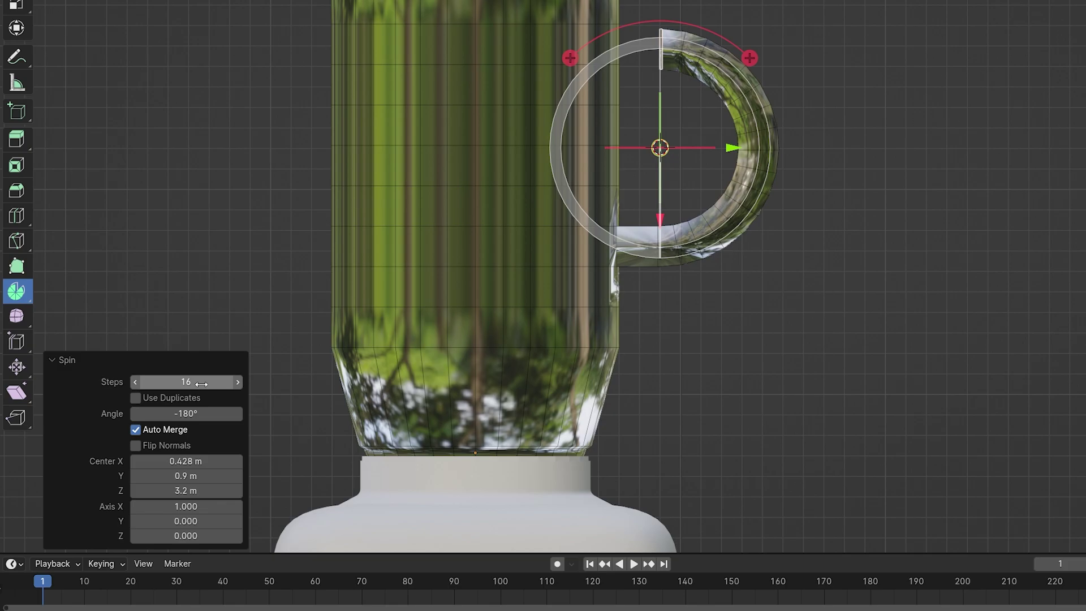
Step: In vertex select mode, merge one upper corner of the handle's free end with the nearest jar wall vertex at center
{"action": "scroll", "coordinate": [714, 212], "scroll_direction": "up", "scroll_amount": 8}
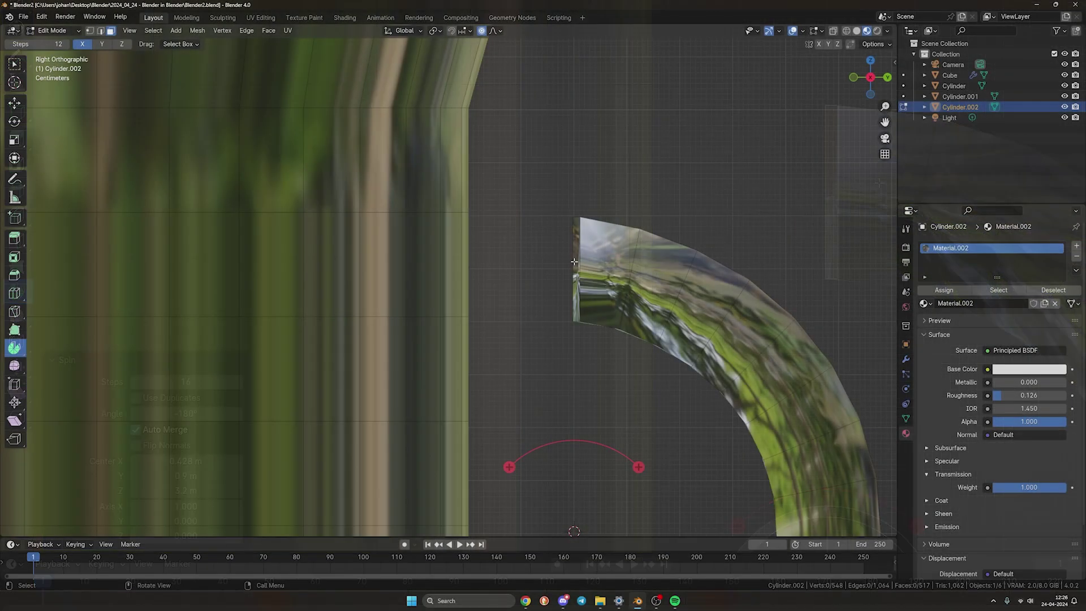
{"action": "middle_click_drag", "start_coordinate": [461, 283], "coordinate": [241, 317]}
{"action": "middle_click_drag", "start_coordinate": [590, 307], "coordinate": [543, 300], "text": "shift"}
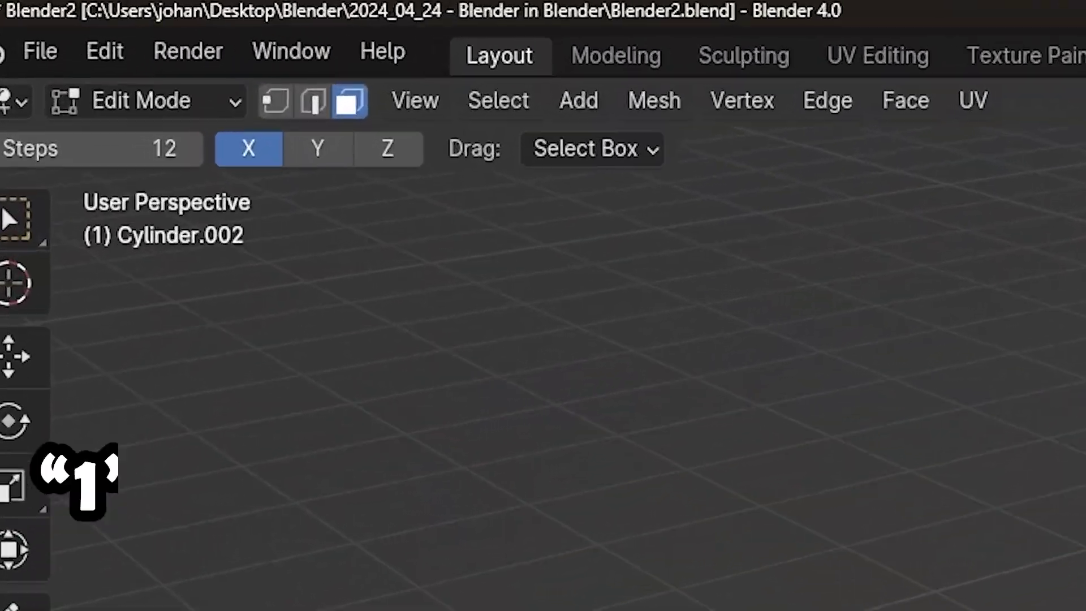
{"action": "key", "text": "1"}
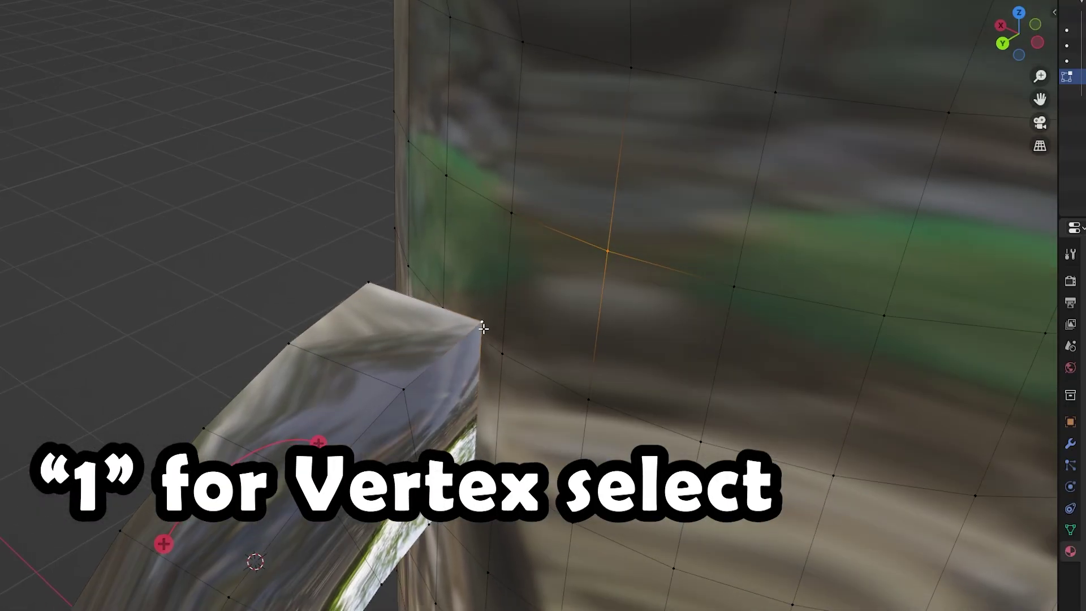
{"action": "key", "text": "m"}
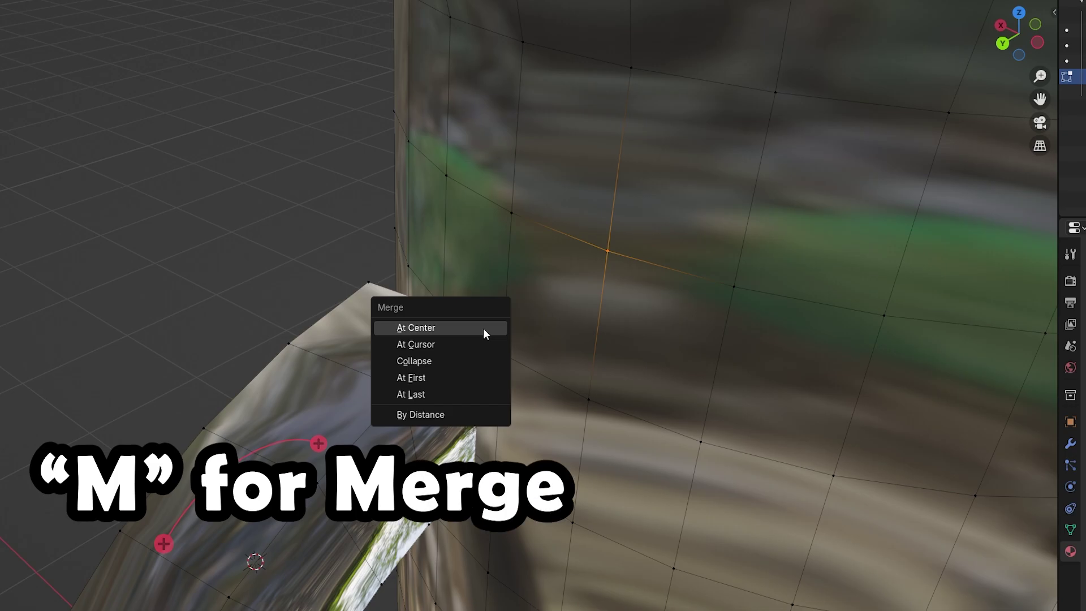
{"action": "left_click", "coordinate": [483, 329]}
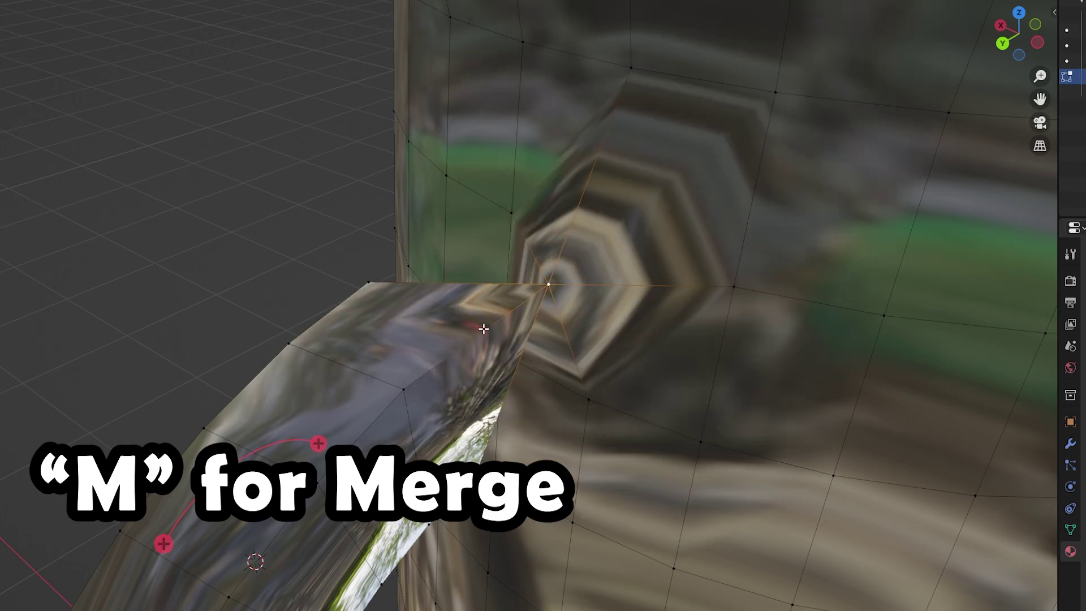
Step: Merge the other upper corner of the handle's free end with its neighbouring jar wall vertex at center
{"action": "middle_click_drag", "start_coordinate": [484, 329], "coordinate": [614, 312]}
{"action": "left_click", "coordinate": [320, 253]}
{"action": "left_click", "coordinate": [361, 356], "text": "shift"}
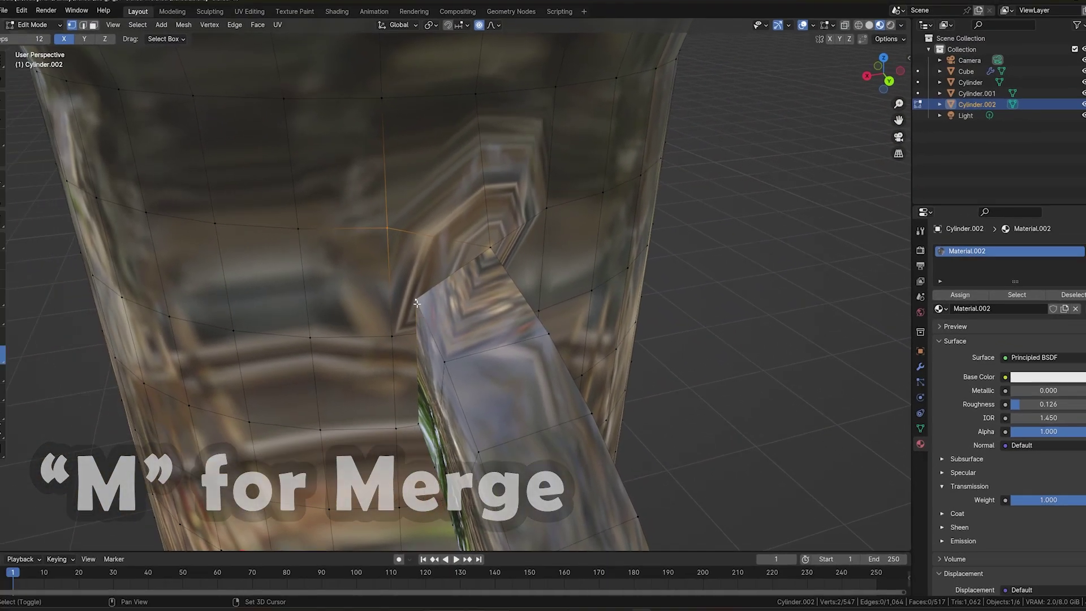
{"action": "key", "text": "m"}
{"action": "left_click", "coordinate": [417, 304]}
Step: Merge the two lower corners of the handle's free end with their nearest jar wall vertices at center
{"action": "middle_click_drag", "start_coordinate": [417, 304], "coordinate": [486, 266]}
{"action": "left_click", "coordinate": [492, 416]}
{"action": "left_click", "coordinate": [382, 421]}
{"action": "middle_click_drag", "start_coordinate": [701, 238], "coordinate": [584, 216]}
{"action": "left_click", "coordinate": [399, 257]}
{"action": "middle_click_drag", "start_coordinate": [399, 266], "coordinate": [301, 365]}
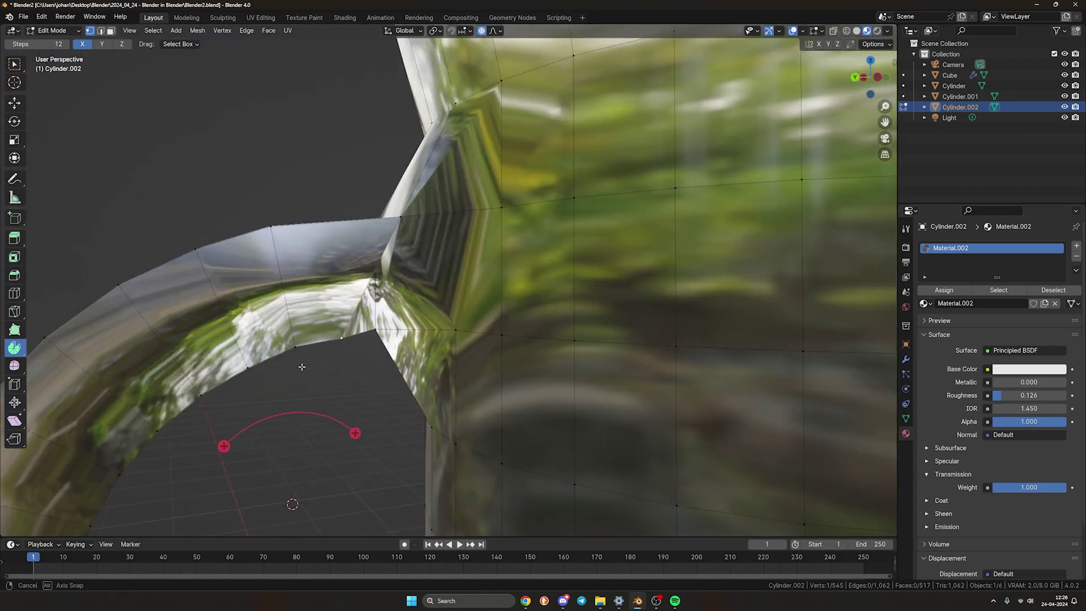
{"action": "left_click", "coordinate": [380, 283], "text": "shift"}
{"action": "key", "text": "m"}
{"action": "left_click", "coordinate": [380, 284]}
{"action": "middle_click_drag", "start_coordinate": [430, 283], "coordinate": [446, 336]}
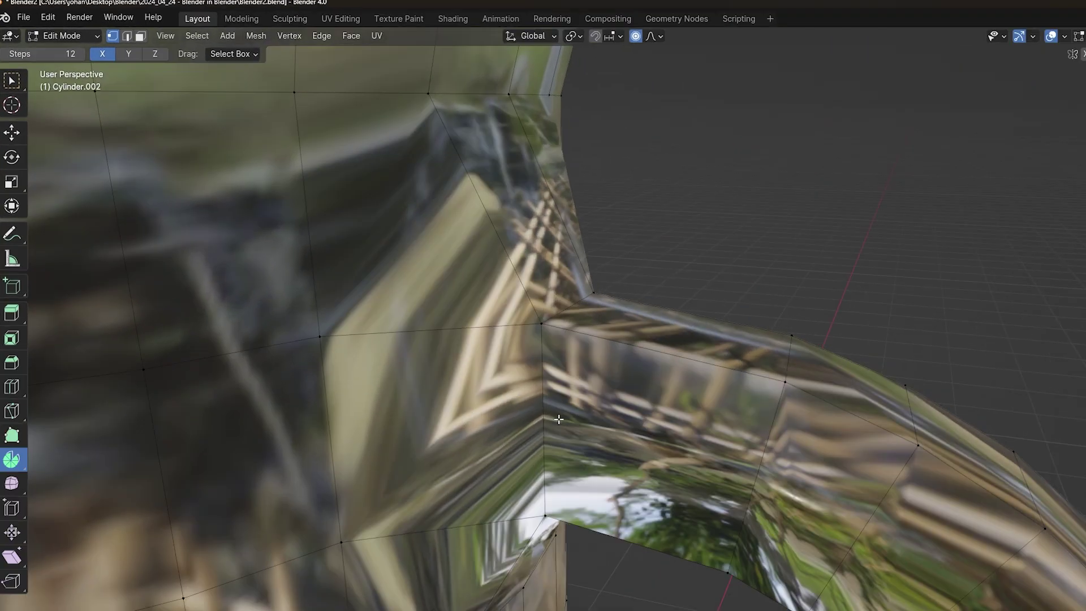
Step: Select the two vertical side edges at the handle's upper joint and move them along Y toward the jar wall
{"action": "key", "text": "2"}
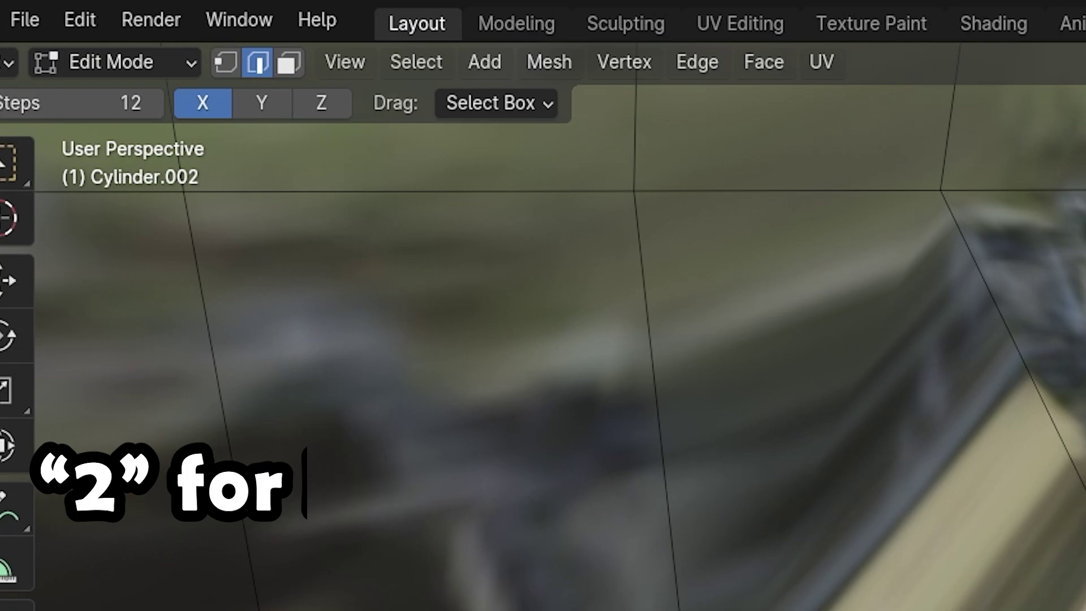
{"action": "middle_click_drag", "start_coordinate": [416, 312], "coordinate": [571, 322]}
{"action": "left_click", "coordinate": [448, 219]}
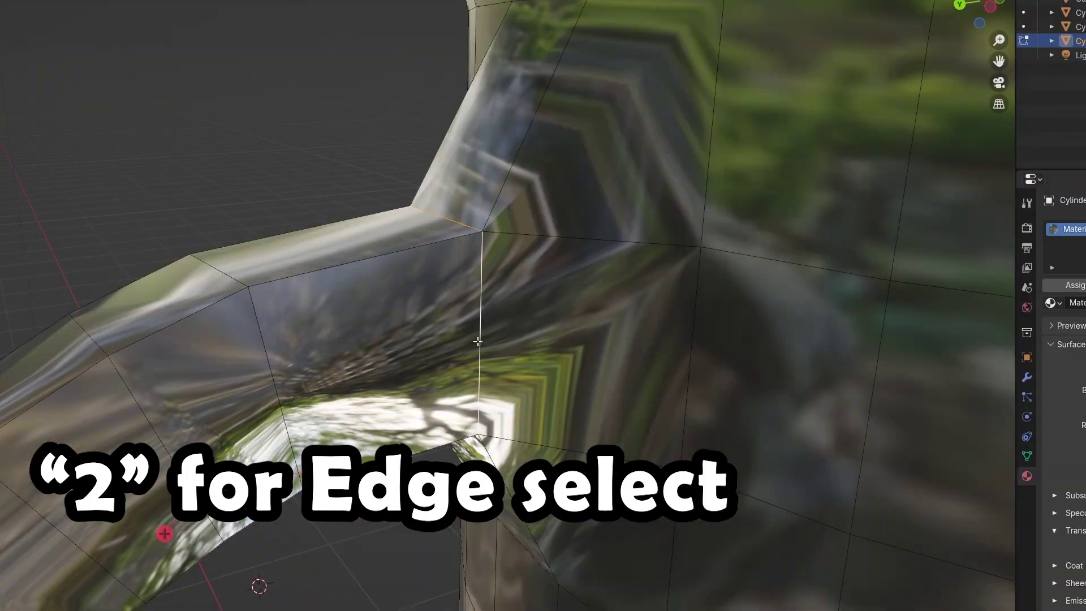
{"action": "middle_click_drag", "start_coordinate": [478, 342], "coordinate": [475, 258]}
{"action": "left_click", "coordinate": [452, 461], "text": "shift"}
{"action": "middle_click_drag", "start_coordinate": [452, 461], "coordinate": [412, 509]}
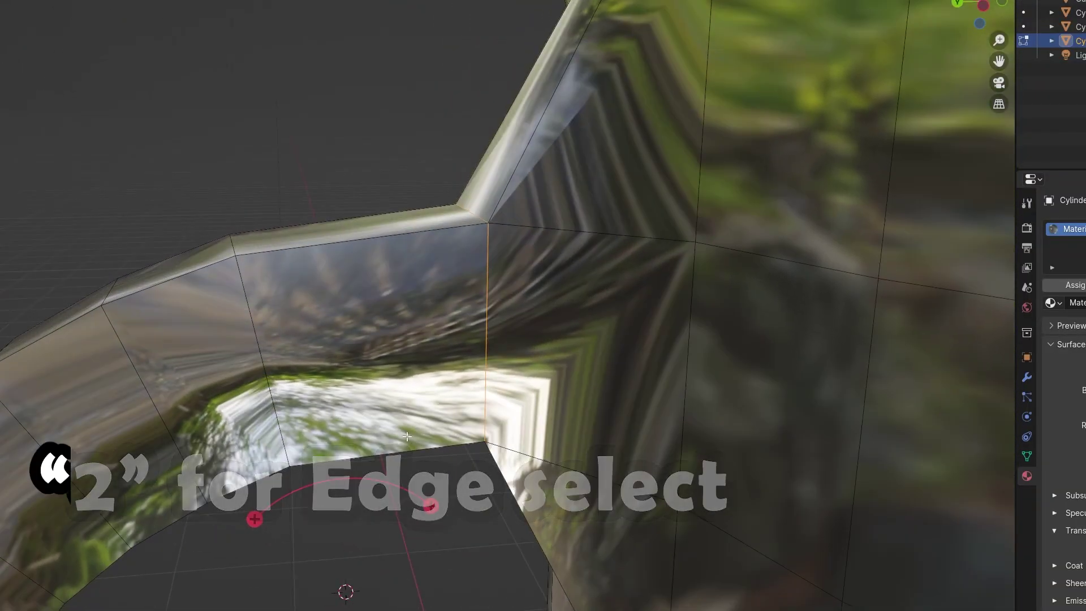
{"action": "key", "text": "g"}
{"action": "key", "text": "x"}
{"action": "key", "text": "y"}
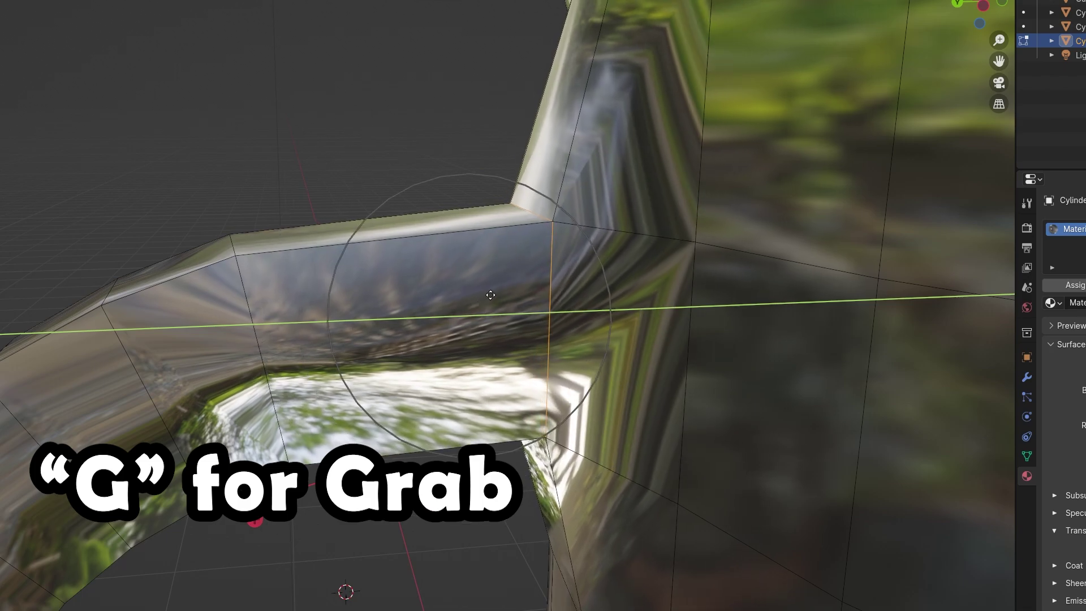
{"action": "scroll", "coordinate": [529, 298], "scroll_direction": "up", "scroll_amount": 6}
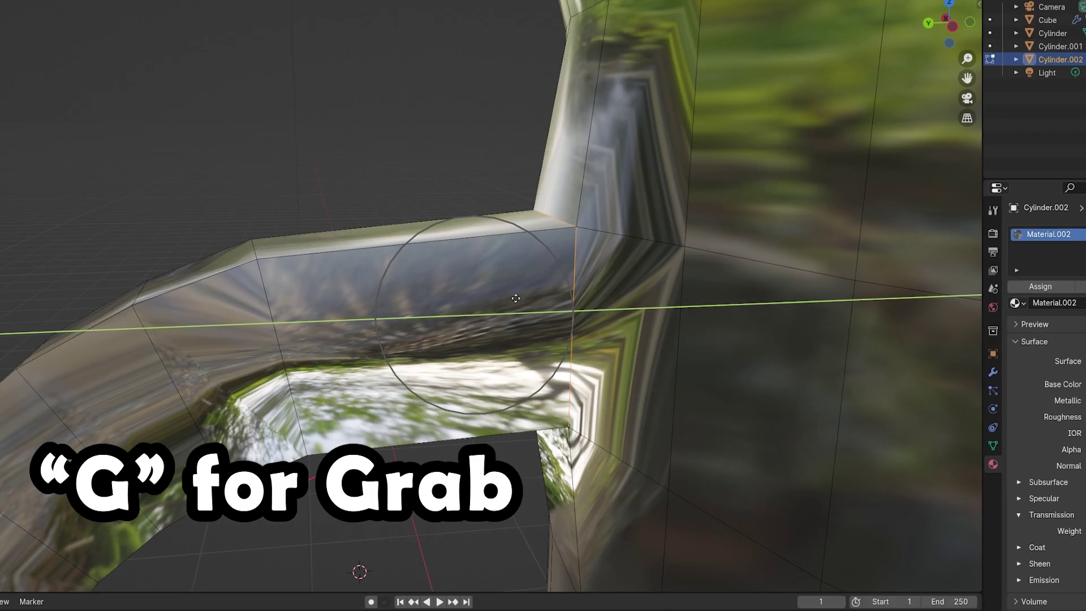
{"action": "left_click", "coordinate": [572, 298]}
{"action": "middle_click_drag", "start_coordinate": [572, 297], "coordinate": [493, 301]}
Step: Return to Object Mode and add a Subdivision Surface modifier to the jar with 2 viewport levels
{"action": "key", "text": "Tab"}
{"action": "left_click", "coordinate": [905, 359]}
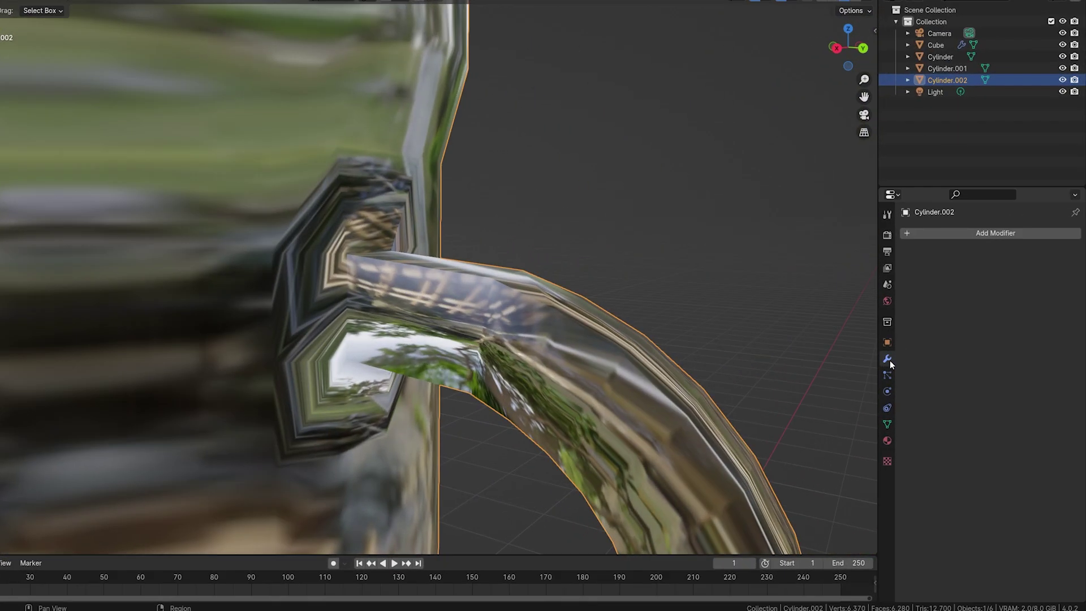
{"action": "left_click", "coordinate": [947, 244]}
{"action": "mouse_move", "coordinate": [947, 244]}
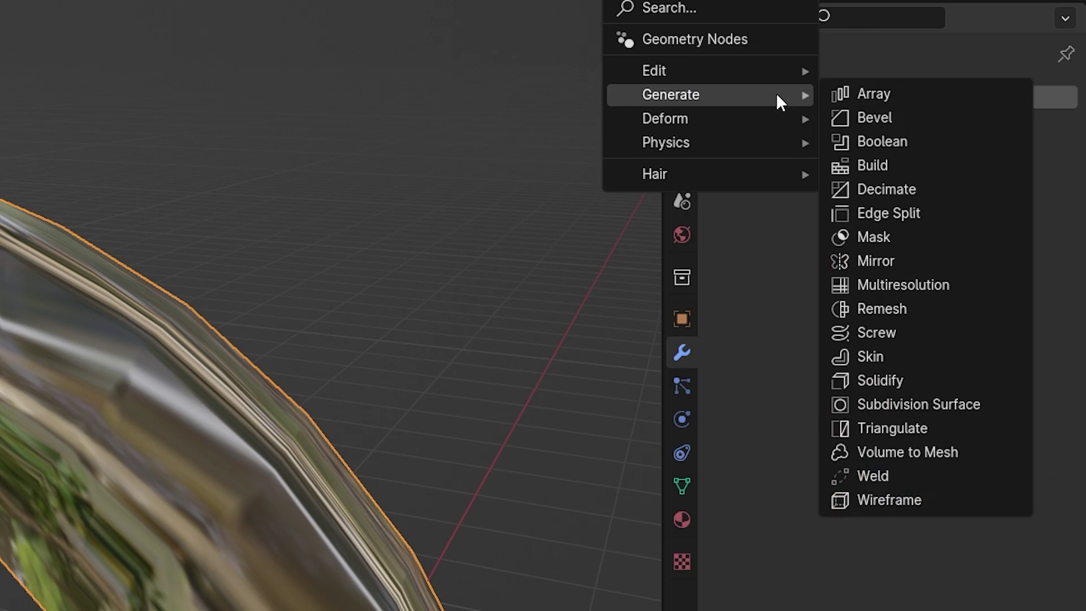
{"action": "left_click", "coordinate": [919, 403]}
{"action": "left_click_drag", "start_coordinate": [886, 237], "coordinate": [910, 238]}
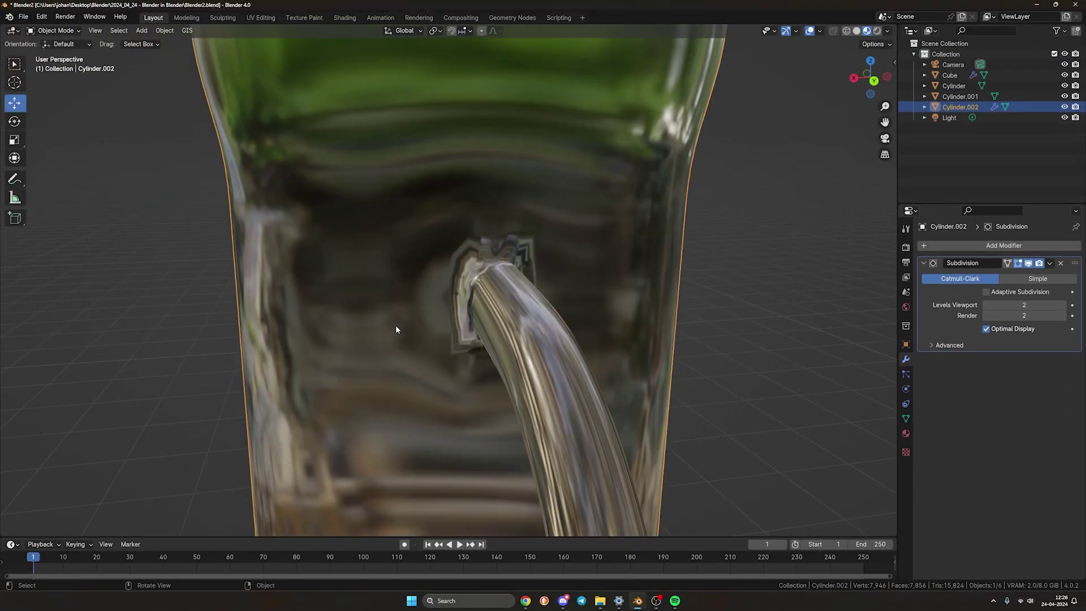
Step: Stretch the handle's middle face ring along Z with proportional editing, then move it along Y toward the jar
{"action": "key", "text": "Tab"}
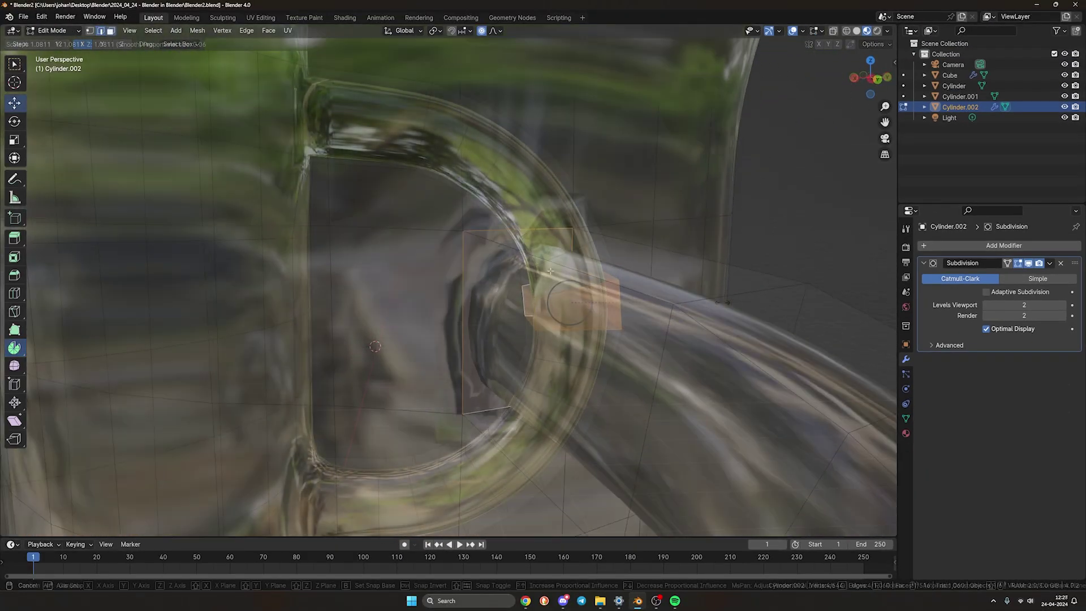
{"action": "scroll", "coordinate": [723, 302], "scroll_direction": "down", "scroll_amount": 3}
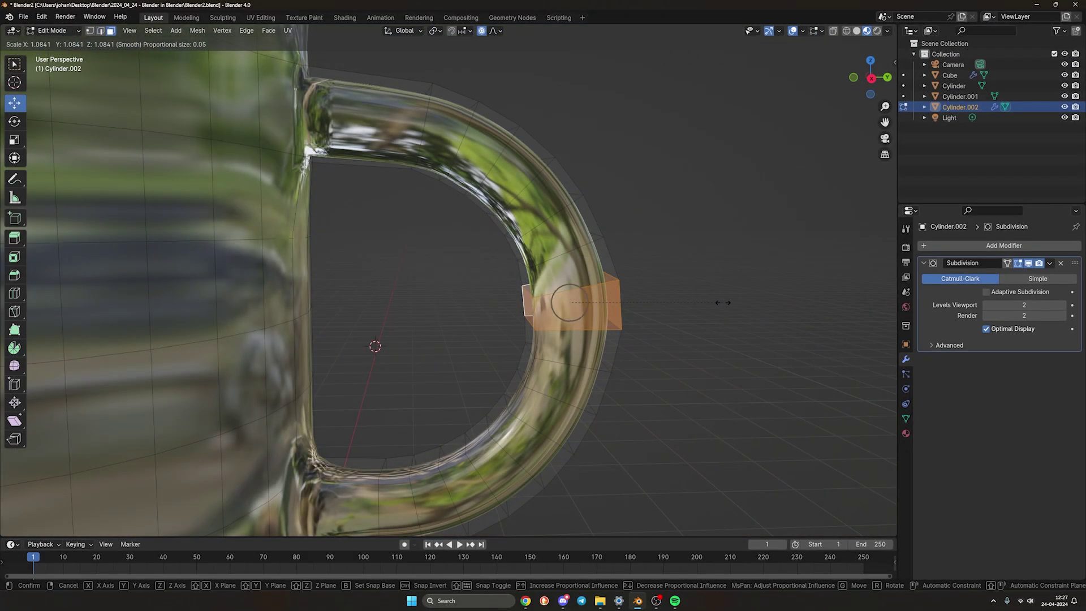
{"action": "scroll", "coordinate": [723, 303], "scroll_direction": "down", "scroll_amount": 5}
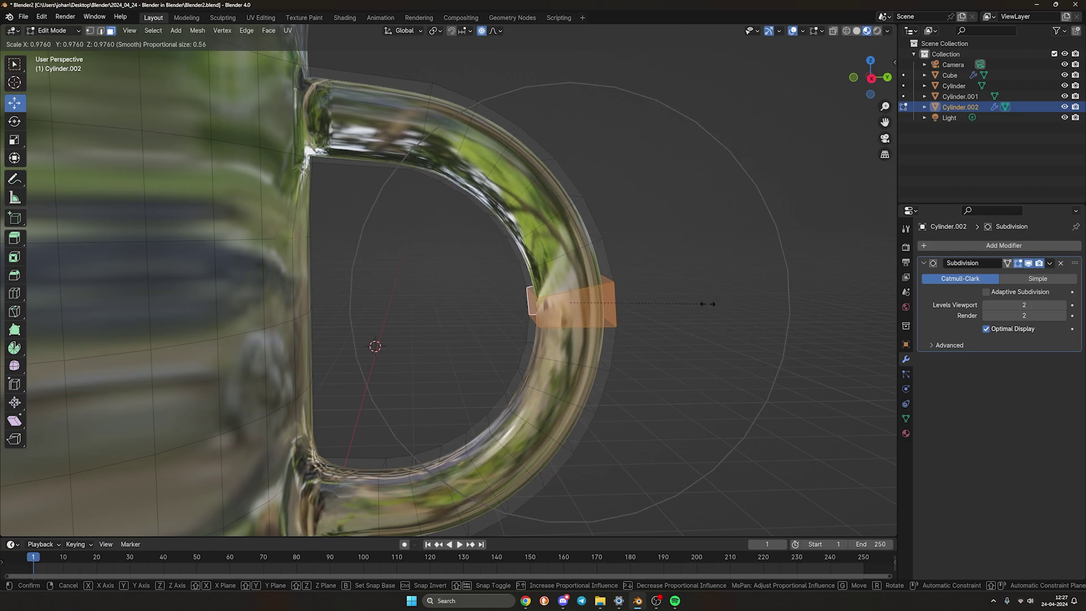
{"action": "key", "text": "z"}
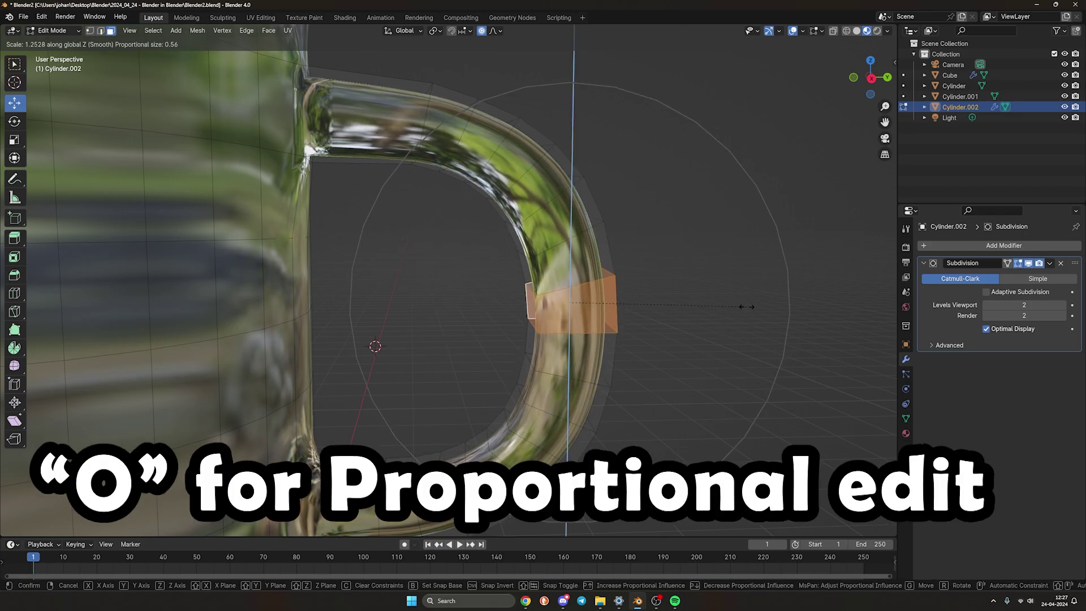
{"action": "left_click", "coordinate": [721, 304]}
{"action": "key", "text": "g"}
{"action": "key", "text": "y"}
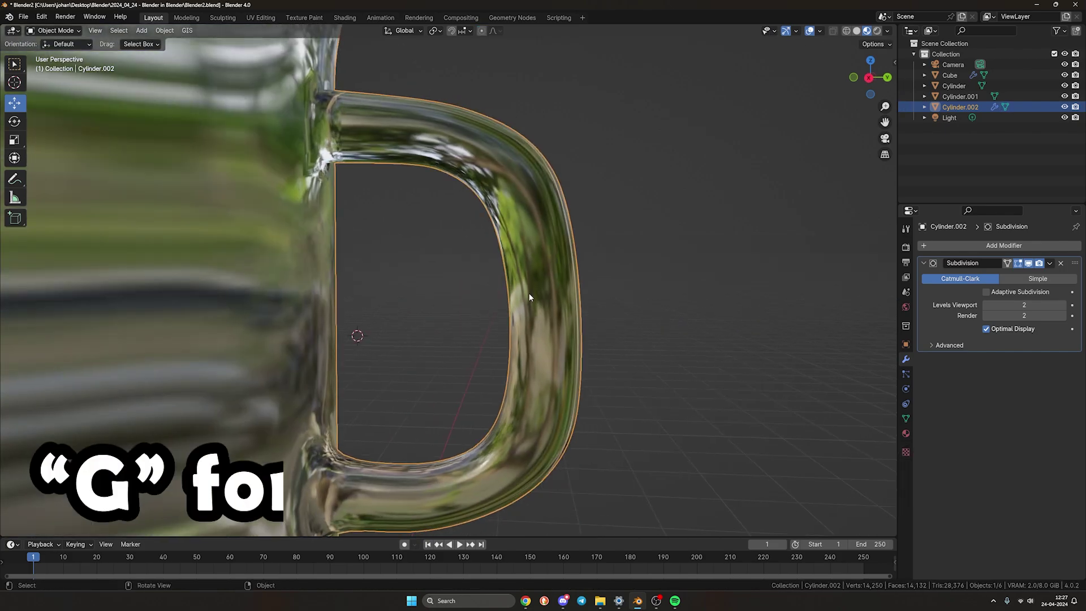
Step: With proportional editing off, enlarge the handle's middle face ring and flatten it along Z to about half its height
{"action": "key", "text": "Tab"}
{"action": "left_click", "coordinate": [548, 306]}
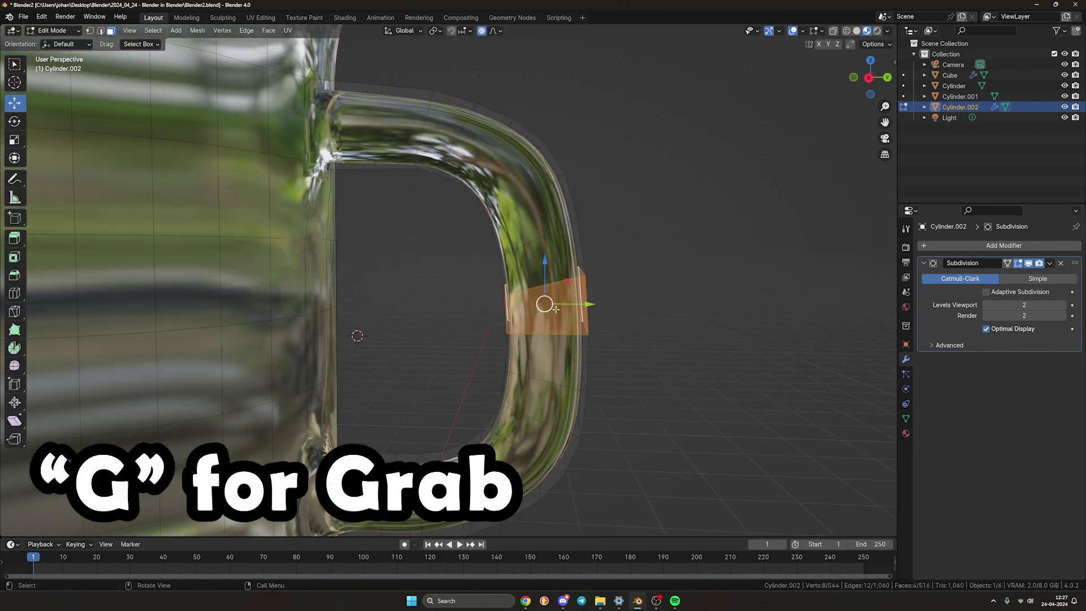
{"action": "left_click", "coordinate": [481, 31]}
{"action": "key", "text": "s"}
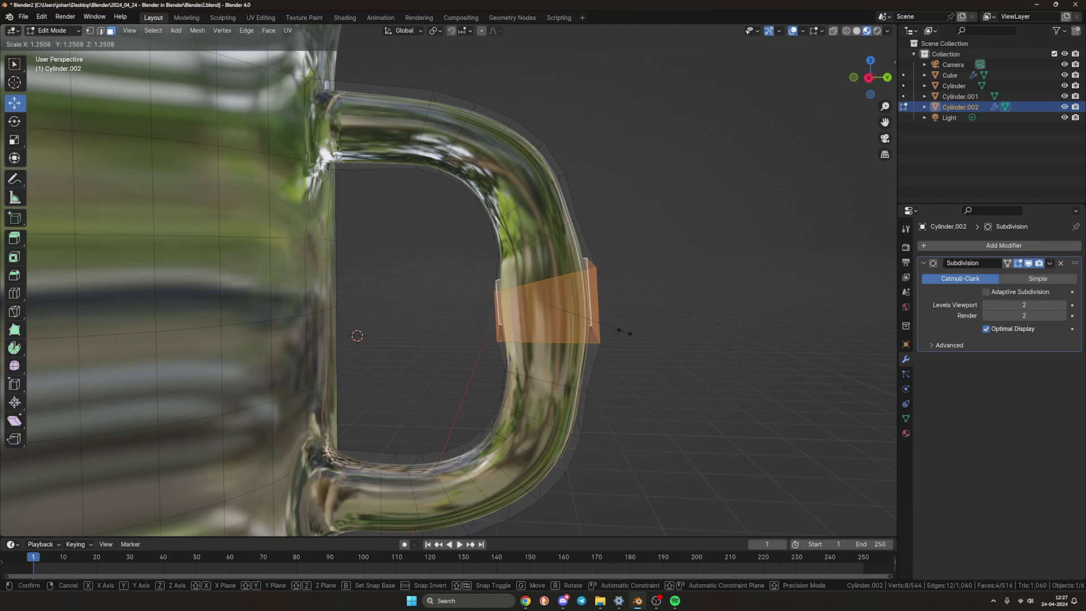
{"action": "left_click", "coordinate": [645, 354]}
{"action": "key", "text": "s"}
{"action": "key", "text": "z"}
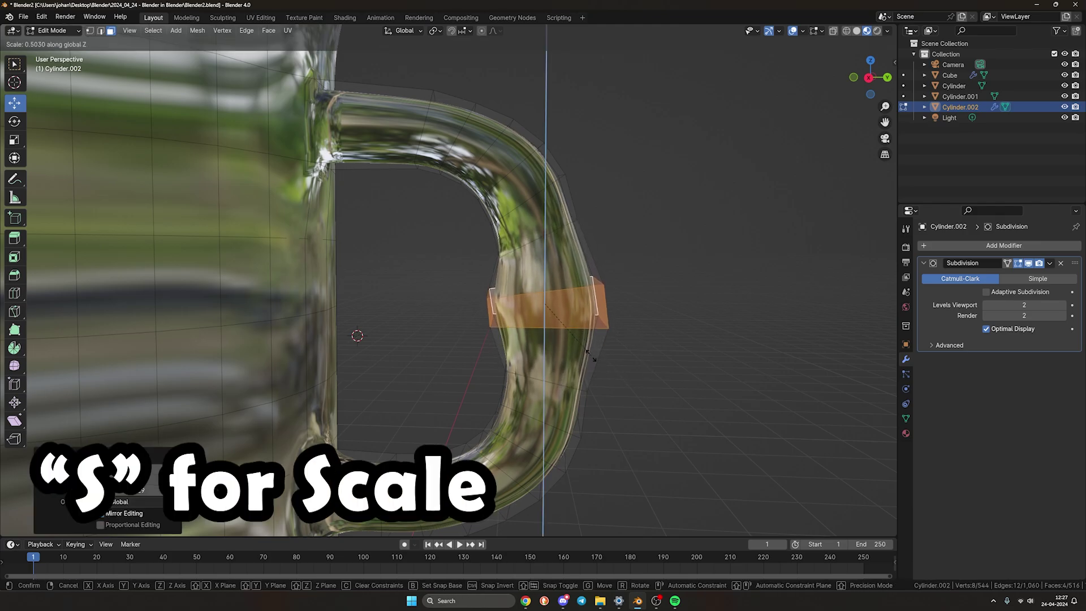
{"action": "left_click", "coordinate": [589, 355]}
{"action": "key", "text": "Tab"}
{"action": "middle_click_drag", "start_coordinate": [589, 355], "coordinate": [485, 324]}
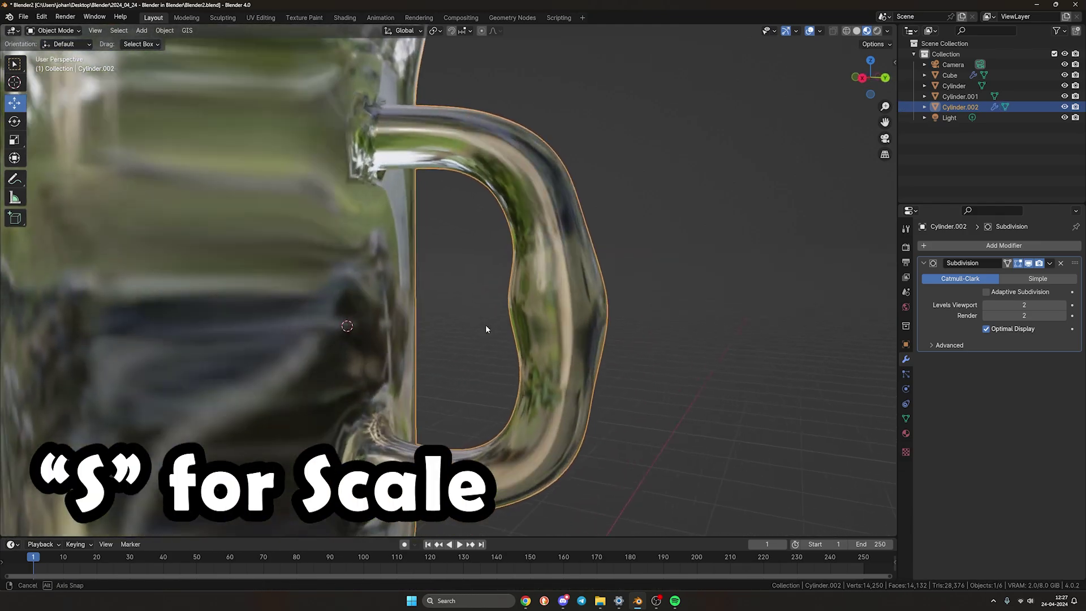
{"action": "middle_click_drag", "start_coordinate": [485, 325], "coordinate": [469, 324]}
Step: Add a Solidify modifier to the jar below its Subdivision modifier
{"action": "middle_click_drag", "start_coordinate": [409, 291], "coordinate": [504, 239]}
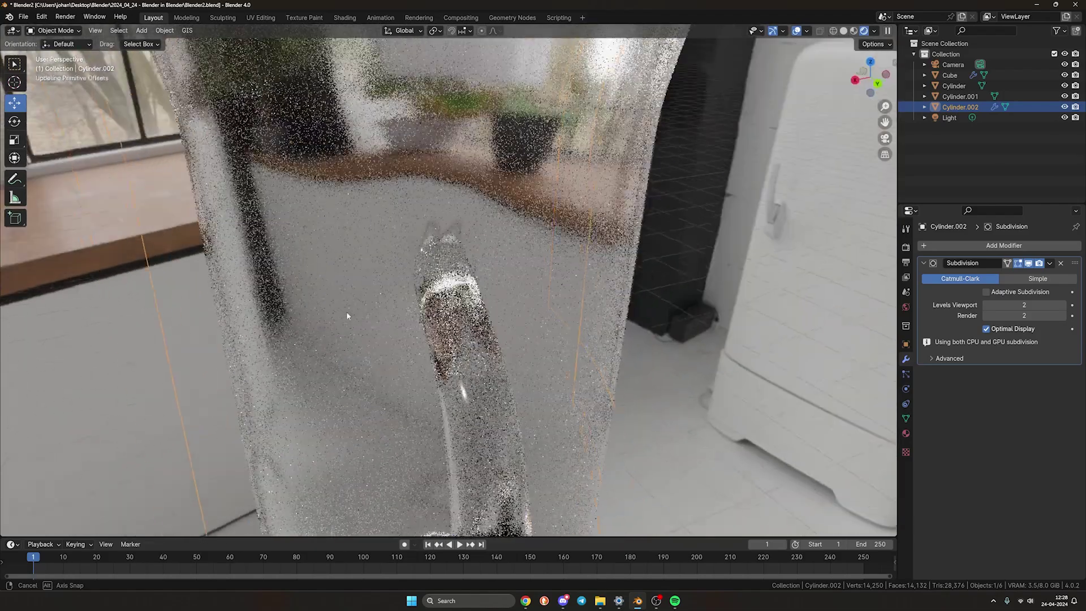
{"action": "scroll", "coordinate": [435, 289], "scroll_direction": "down", "scroll_amount": 6}
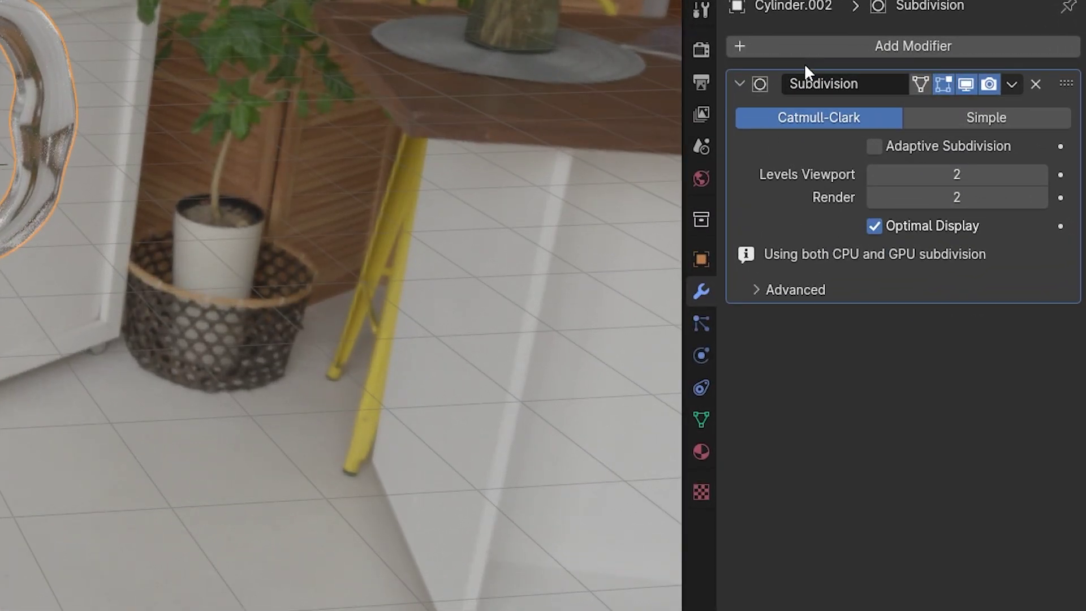
{"action": "left_click", "coordinate": [807, 52]}
{"action": "mouse_move", "coordinate": [809, 54]}
{"action": "left_click", "coordinate": [911, 328]}
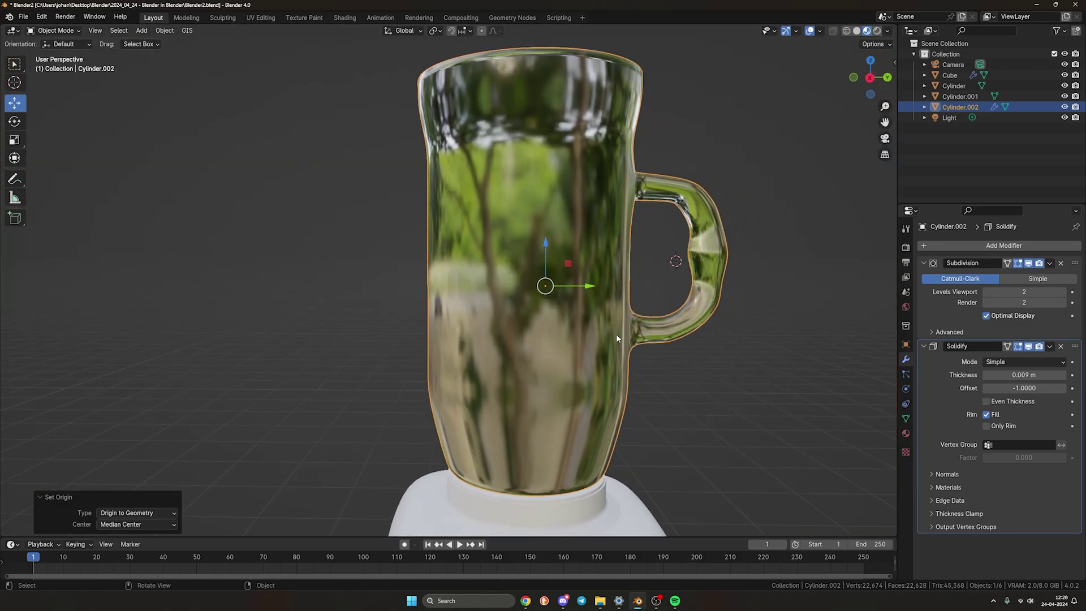
Step: In Edit Mode, select four vertical six-face strips on the jar wall, two on each side facing along X
{"action": "key", "text": "Tab"}
{"action": "left_click", "coordinate": [436, 382], "text": "ctrl"}
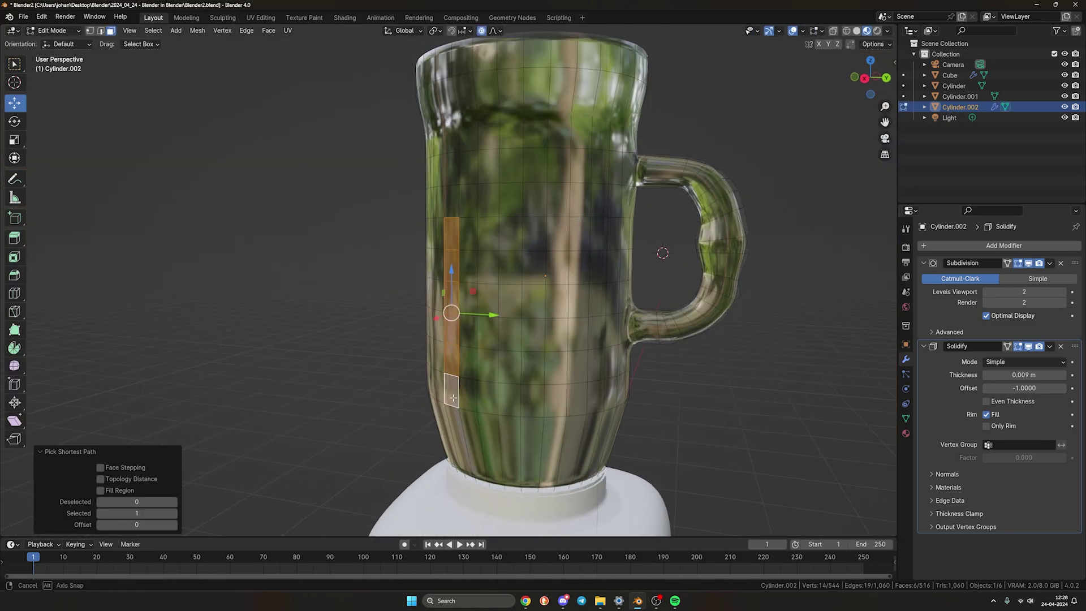
{"action": "middle_click_drag", "start_coordinate": [437, 382], "coordinate": [583, 396]}
{"action": "left_click", "coordinate": [555, 400], "text": "shift"}
{"action": "left_click", "coordinate": [555, 236], "text": "ctrl"}
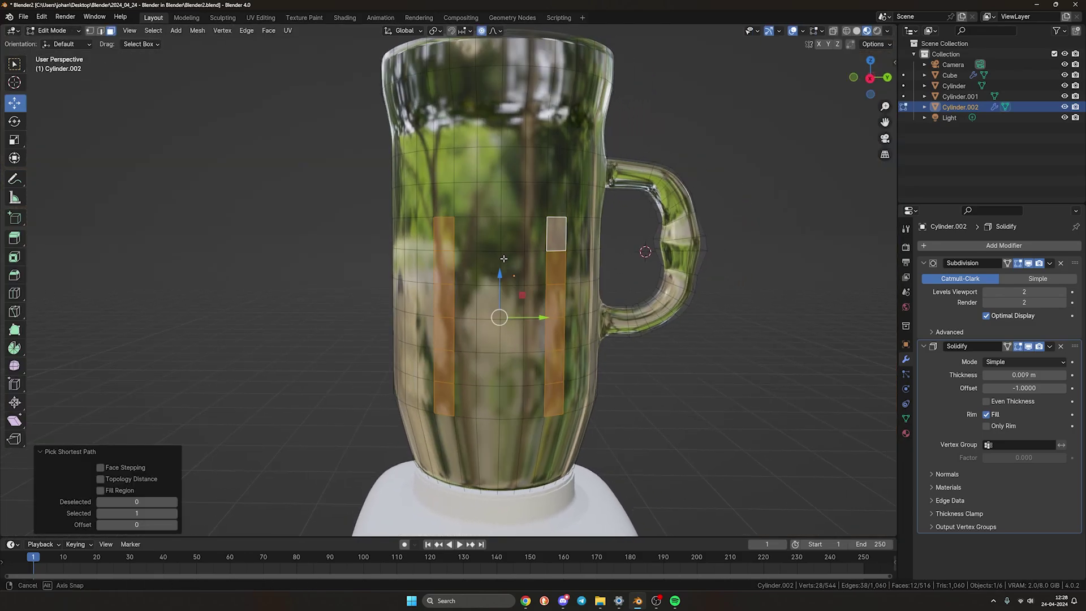
{"action": "middle_click_drag", "start_coordinate": [522, 259], "coordinate": [770, 272]}
{"action": "left_click", "coordinate": [376, 239], "text": "shift"}
{"action": "left_click", "coordinate": [376, 403], "text": "ctrl"}
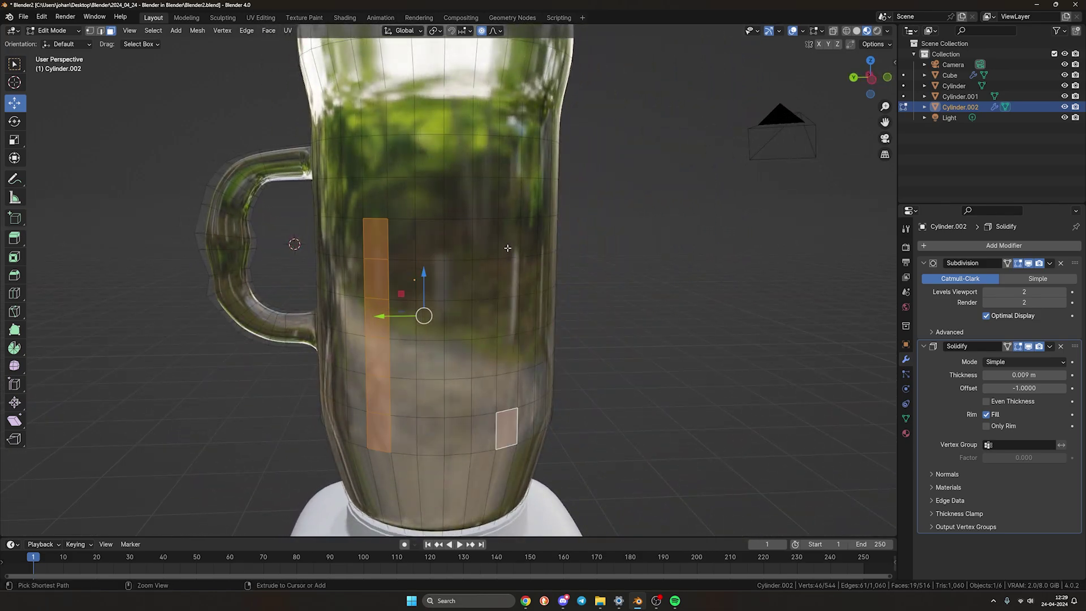
{"action": "middle_click_drag", "start_coordinate": [377, 404], "coordinate": [419, 286]}
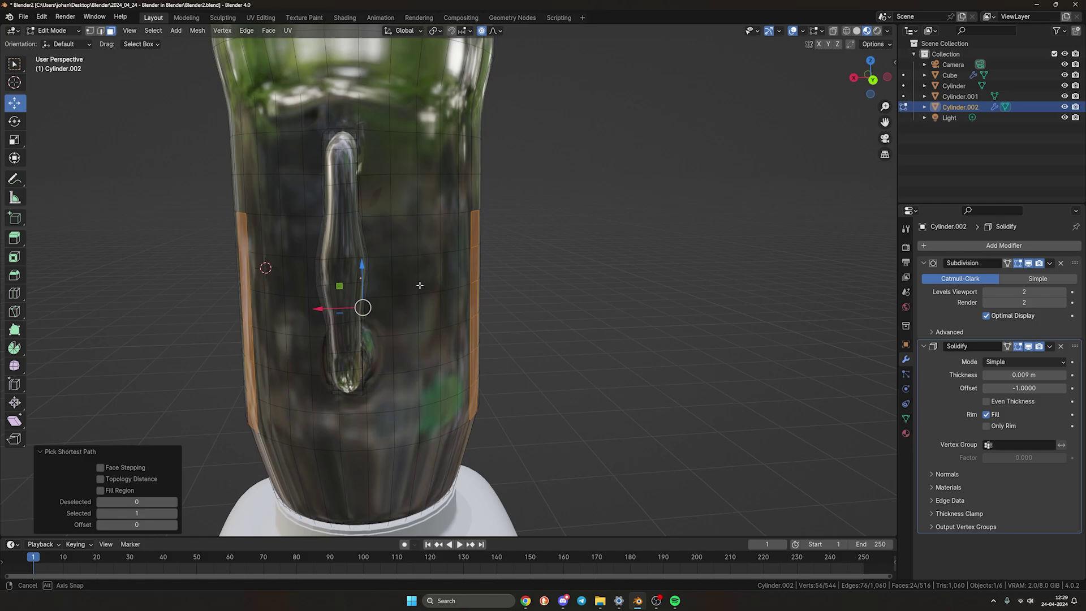
Step: Add one vertical six-face strip beside the handle and one opposite the handle to the selection
{"action": "left_click", "coordinate": [405, 236], "text": "shift"}
{"action": "left_click", "coordinate": [400, 419], "text": "ctrl"}
{"action": "middle_click_drag", "start_coordinate": [396, 419], "coordinate": [419, 234]}
{"action": "left_click", "coordinate": [419, 235], "text": "shift"}
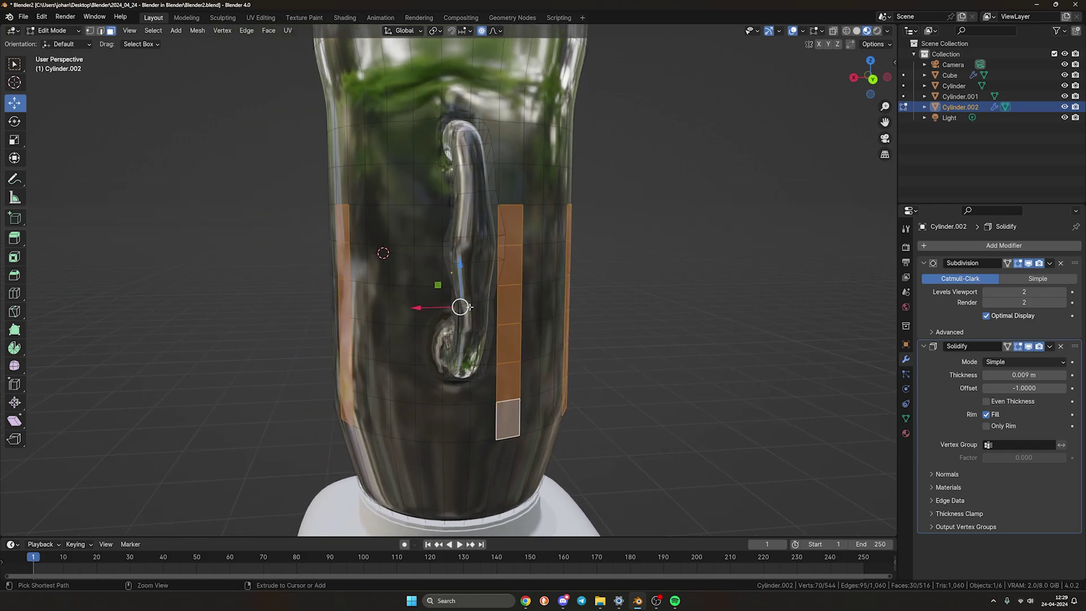
{"action": "middle_click_drag", "start_coordinate": [469, 307], "coordinate": [753, 291]}
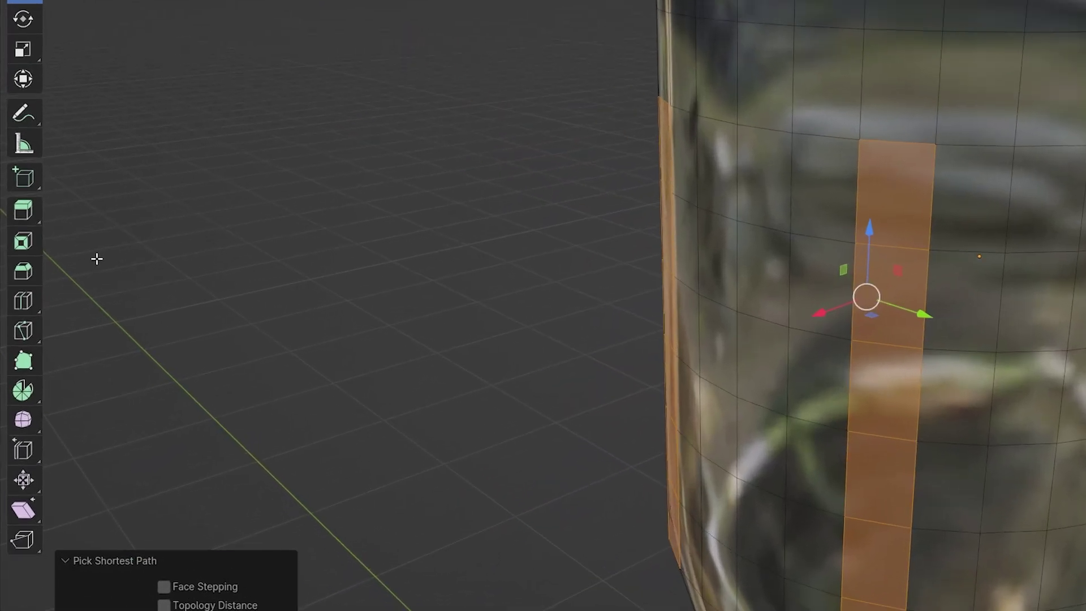
Step: Extrude the selected wall strips slightly inward along their normals
{"action": "left_click", "coordinate": [24, 213]}
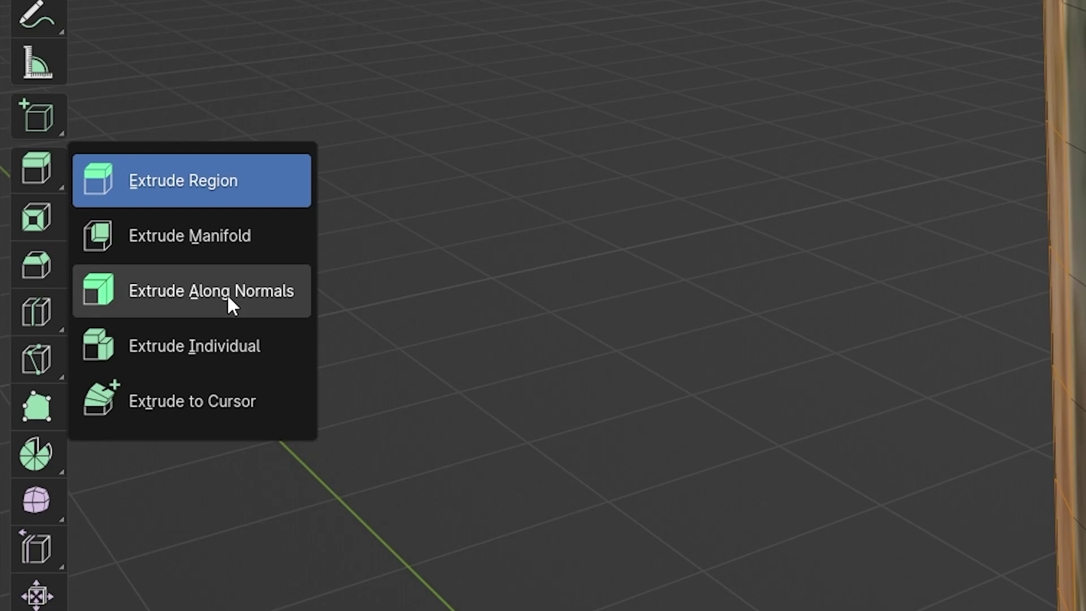
{"action": "left_click", "coordinate": [226, 294]}
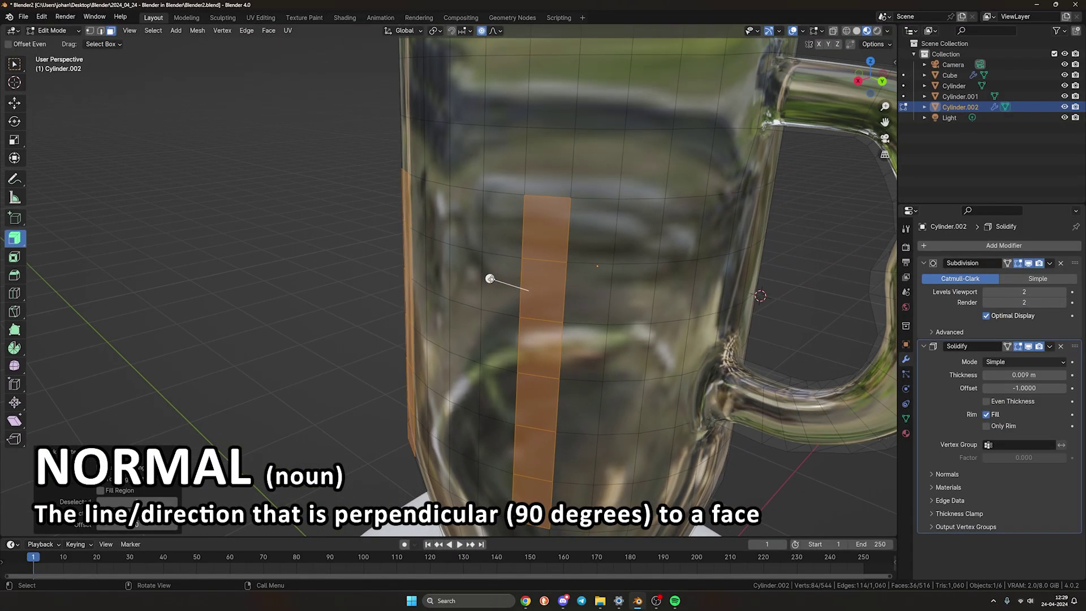
{"action": "left_click_drag", "start_coordinate": [489, 278], "coordinate": [496, 280]}
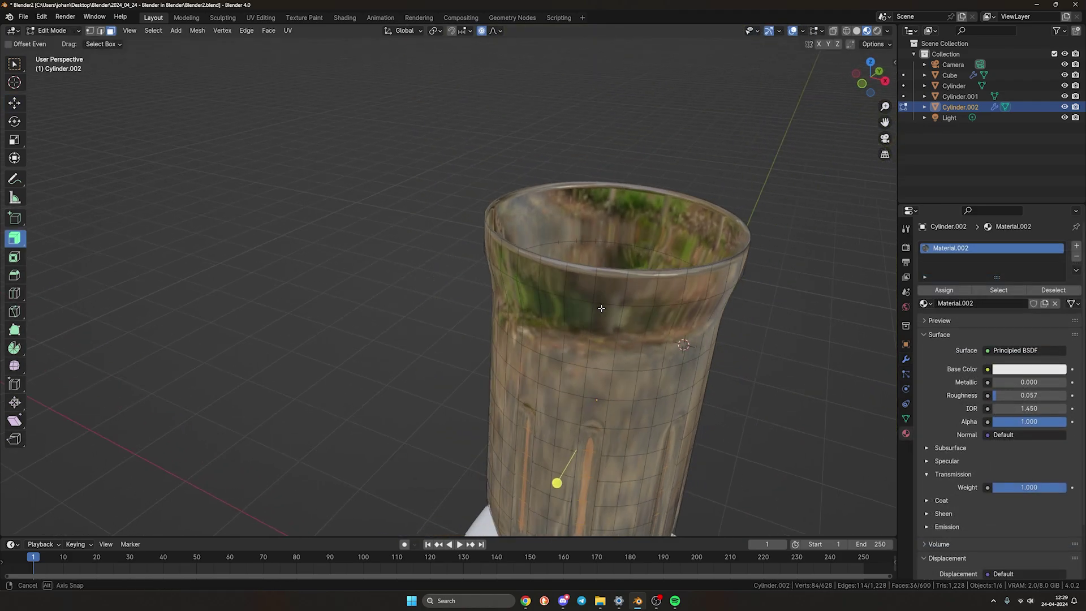
Step: Select two adjacent rim edges opposite the handle and pull them outward along Y with proportional editing to form a pouring spout
{"action": "left_click", "coordinate": [563, 278]}
{"action": "middle_click_drag", "start_coordinate": [563, 282], "coordinate": [553, 368]}
{"action": "left_click", "coordinate": [498, 300], "text": "shift"}
{"action": "middle_click_drag", "start_coordinate": [498, 317], "coordinate": [444, 301]}
{"action": "scroll", "coordinate": [498, 317], "scroll_direction": "up", "scroll_amount": 5}
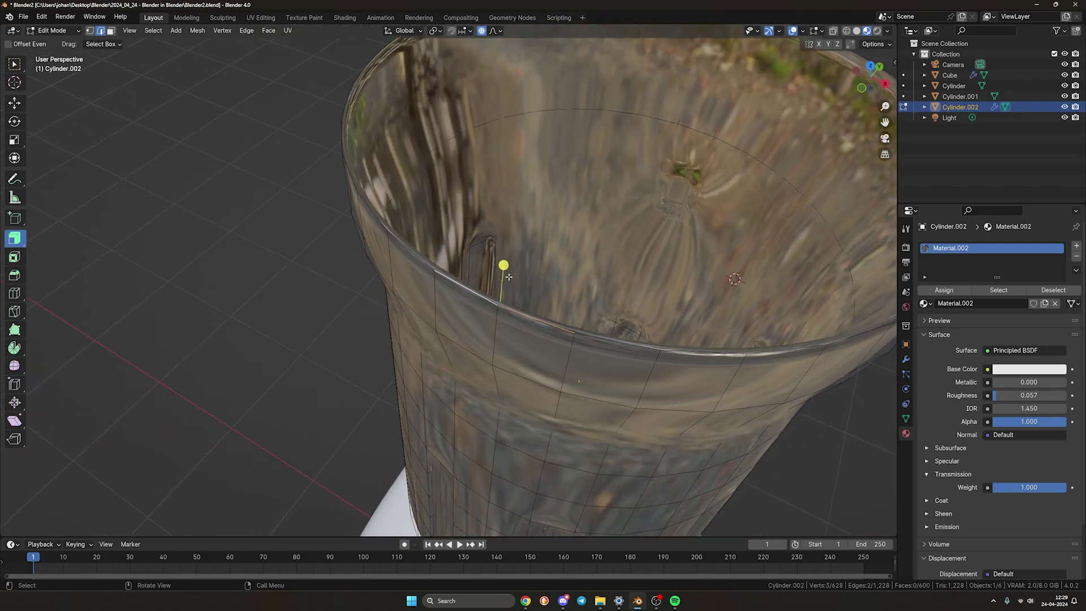
{"action": "key", "text": "g"}
{"action": "key", "text": "x"}
{"action": "key", "text": "y"}
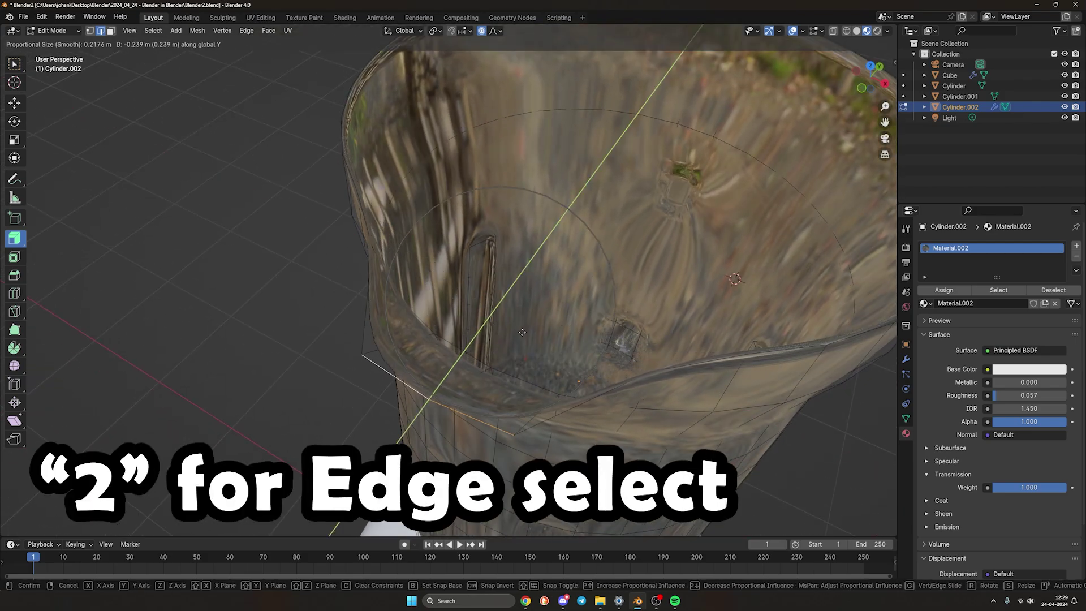
{"action": "left_click", "coordinate": [438, 408]}
Step: Narrow the spout by scaling its rim edges along X to about 0.531
{"action": "middle_click_drag", "start_coordinate": [439, 409], "coordinate": [566, 333]}
{"action": "key", "text": "s"}
{"action": "key", "text": "x"}
{"action": "left_click", "coordinate": [403, 421]}
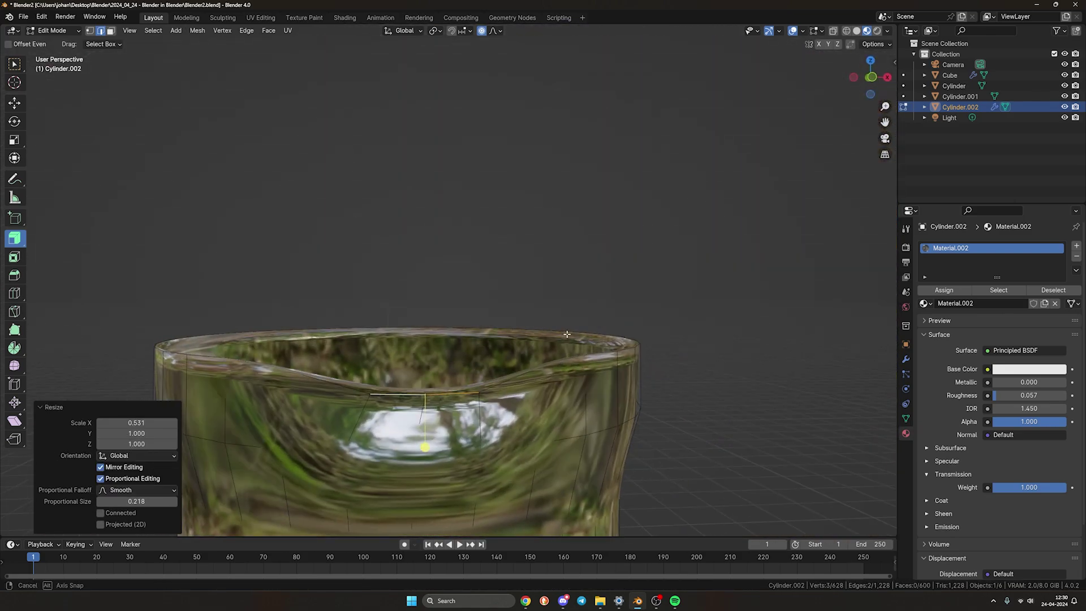
{"action": "middle_click_drag", "start_coordinate": [371, 387], "coordinate": [352, 468]}
{"action": "middle_click_drag", "start_coordinate": [336, 374], "coordinate": [238, 334]}
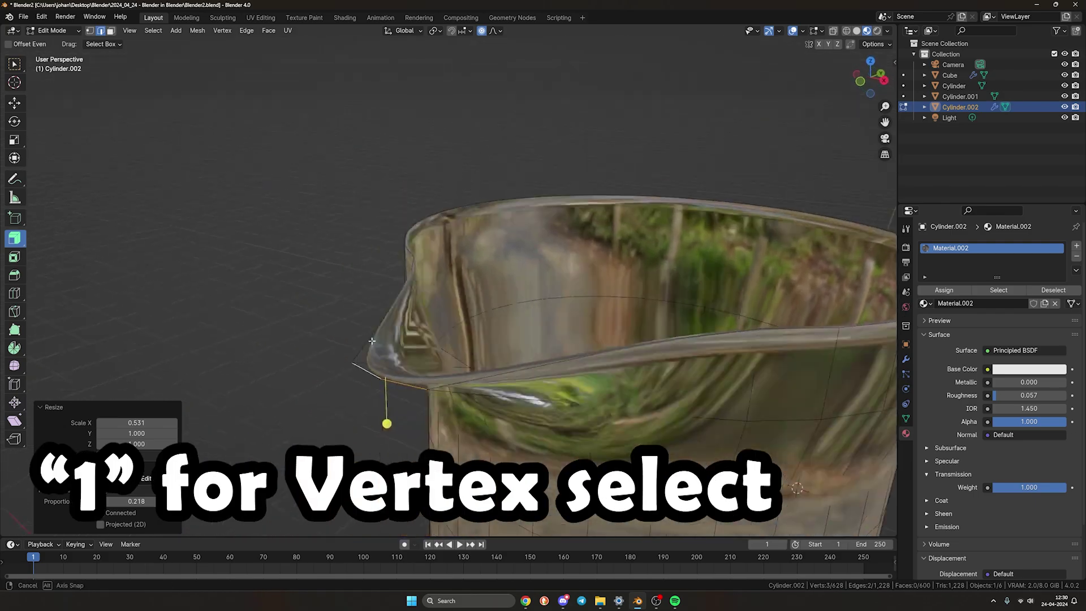
Step: Select the two rim vertices flanking the jar's pouring spout and scale them along X to refine the spout's sides
{"action": "key", "text": "Tab"}
{"action": "scroll", "coordinate": [466, 388], "scroll_direction": "down", "scroll_amount": 3}
{"action": "middle_click_drag", "start_coordinate": [465, 388], "coordinate": [492, 349]}
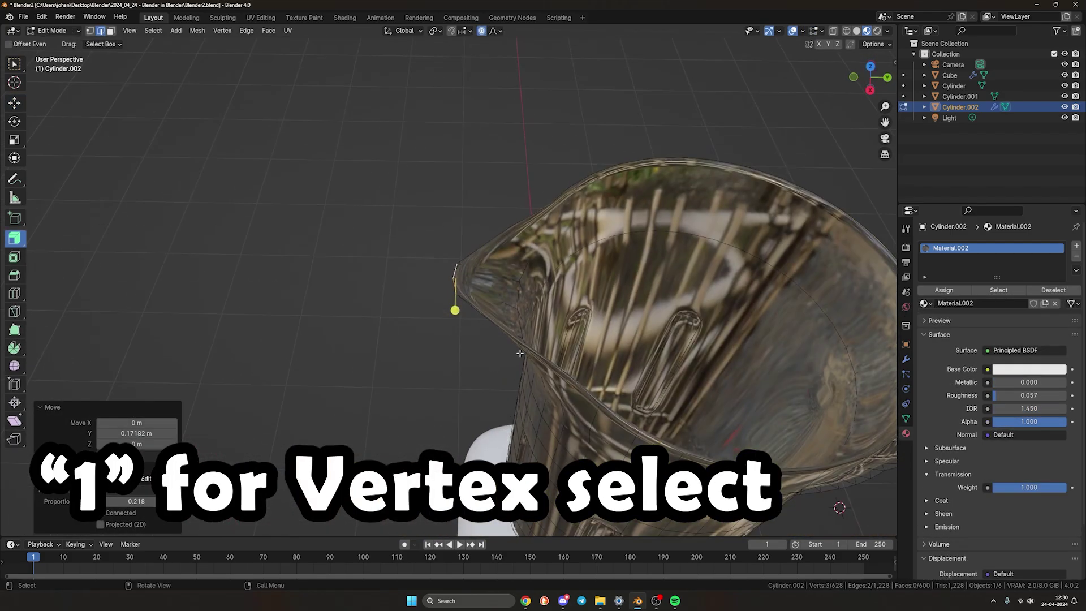
{"action": "left_click", "coordinate": [521, 340]}
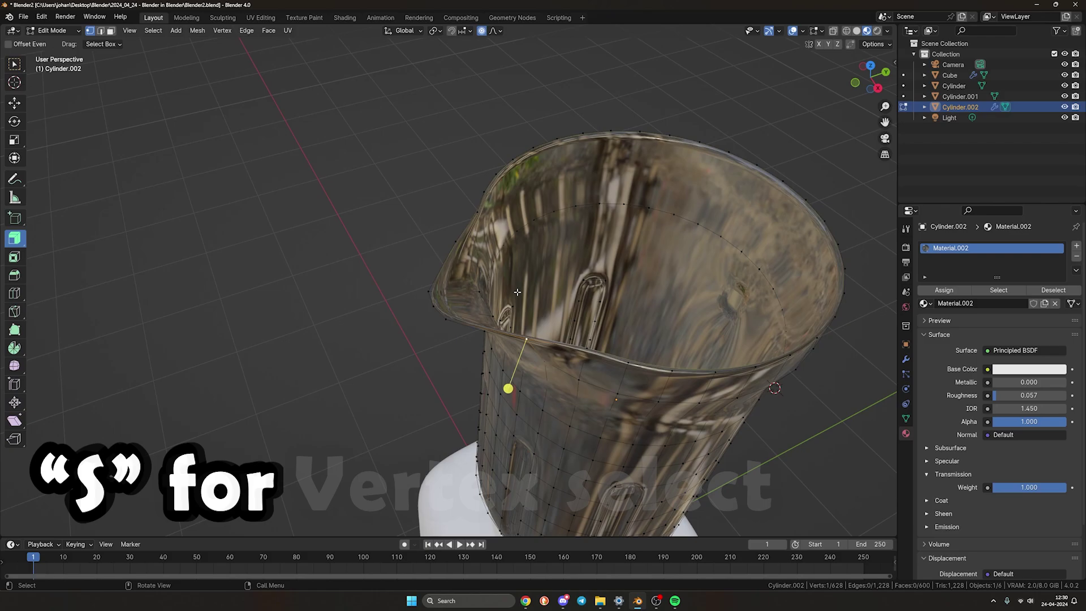
{"action": "key", "text": "s"}
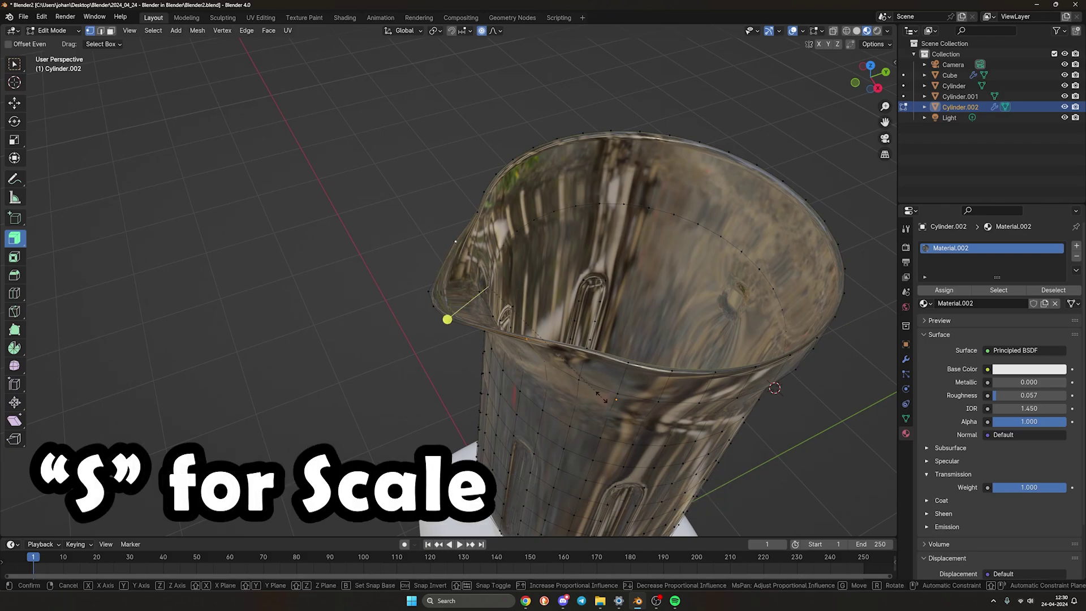
{"action": "key", "text": "x"}
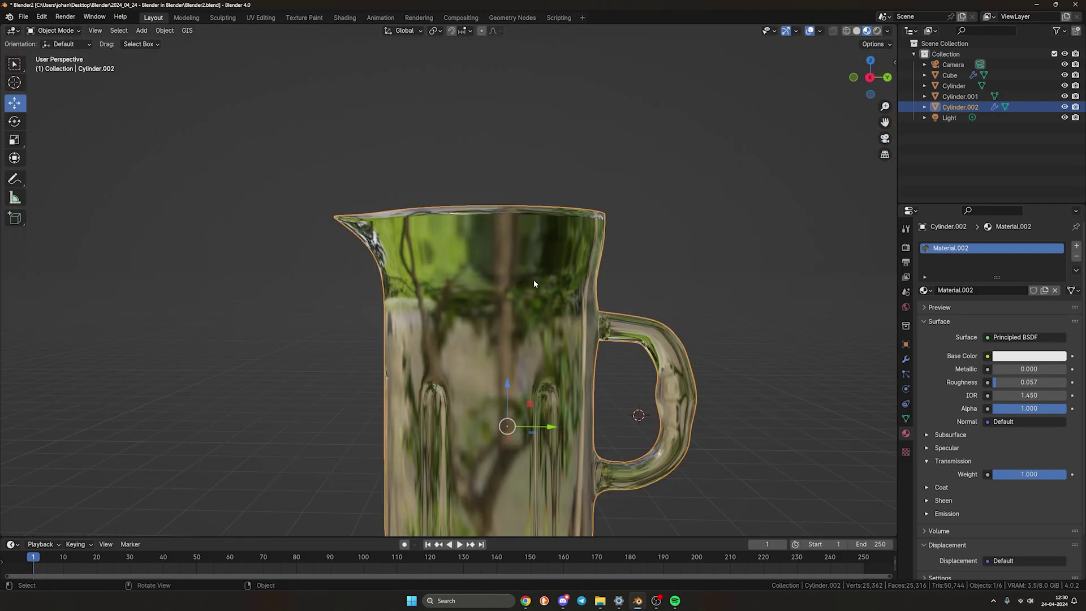
Step: Select the horizontal face rings below the jar's flared top and near its base and extrude them slightly outward
{"action": "key", "text": "Tab"}
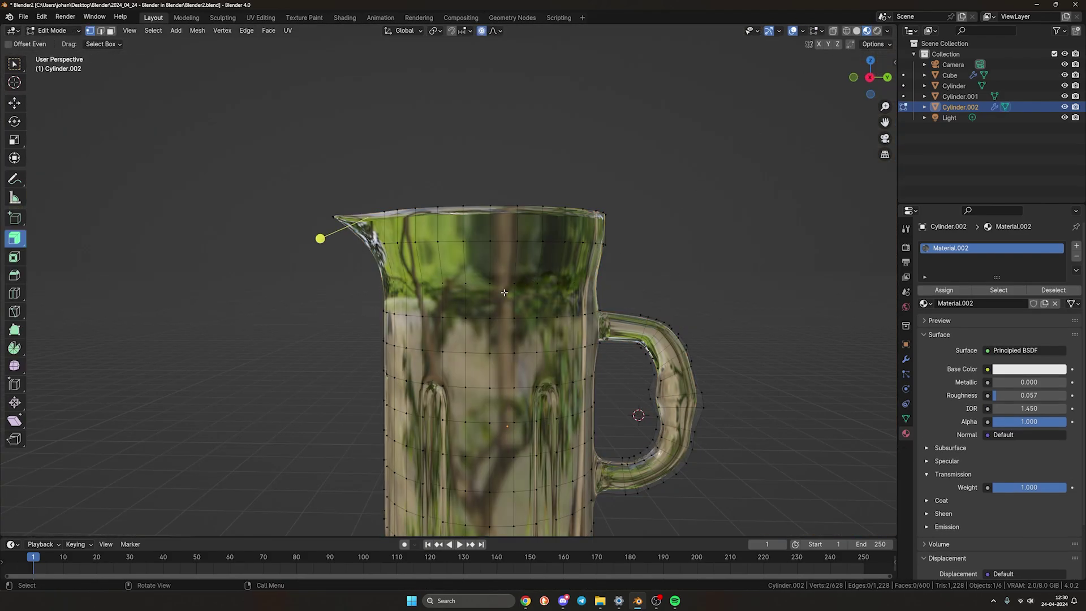
{"action": "scroll", "coordinate": [489, 299], "scroll_direction": "up", "scroll_amount": 3}
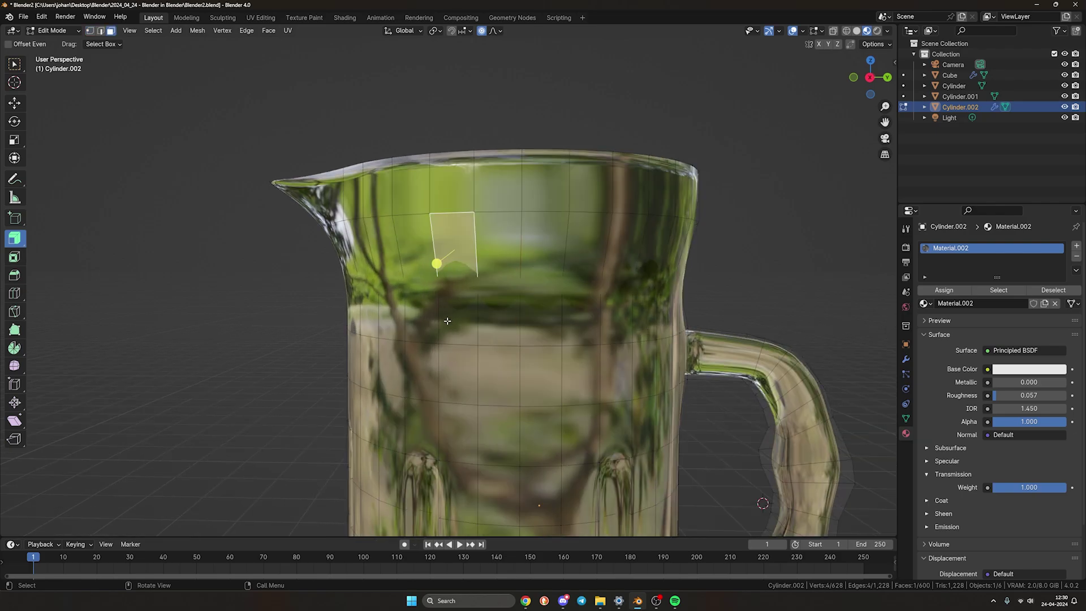
{"action": "left_click", "coordinate": [570, 325], "text": "alt"}
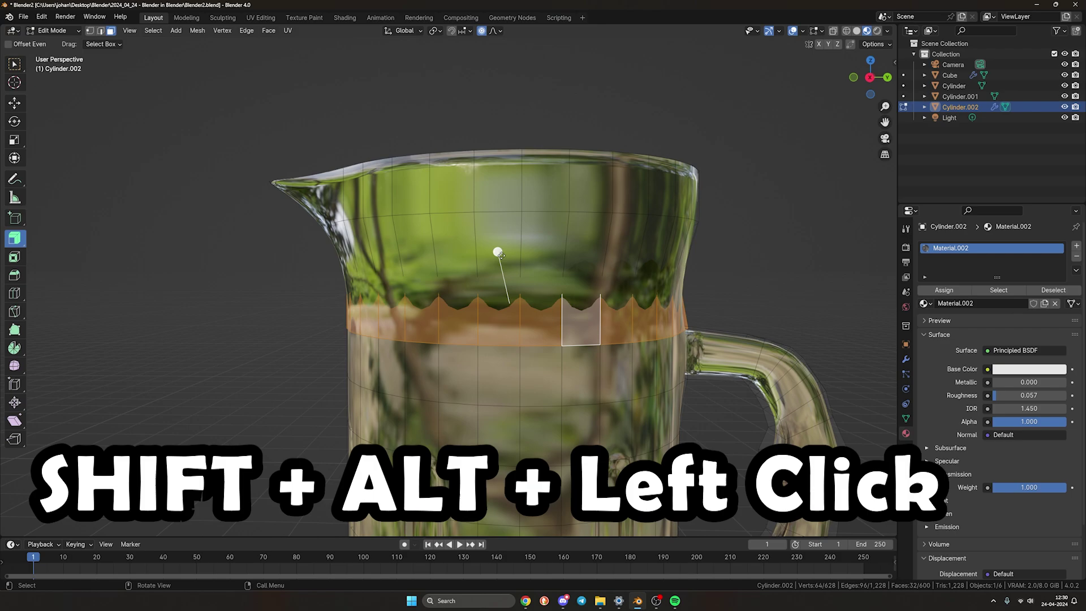
{"action": "left_click_drag", "start_coordinate": [497, 252], "coordinate": [501, 247]}
{"action": "key", "text": "Tab"}
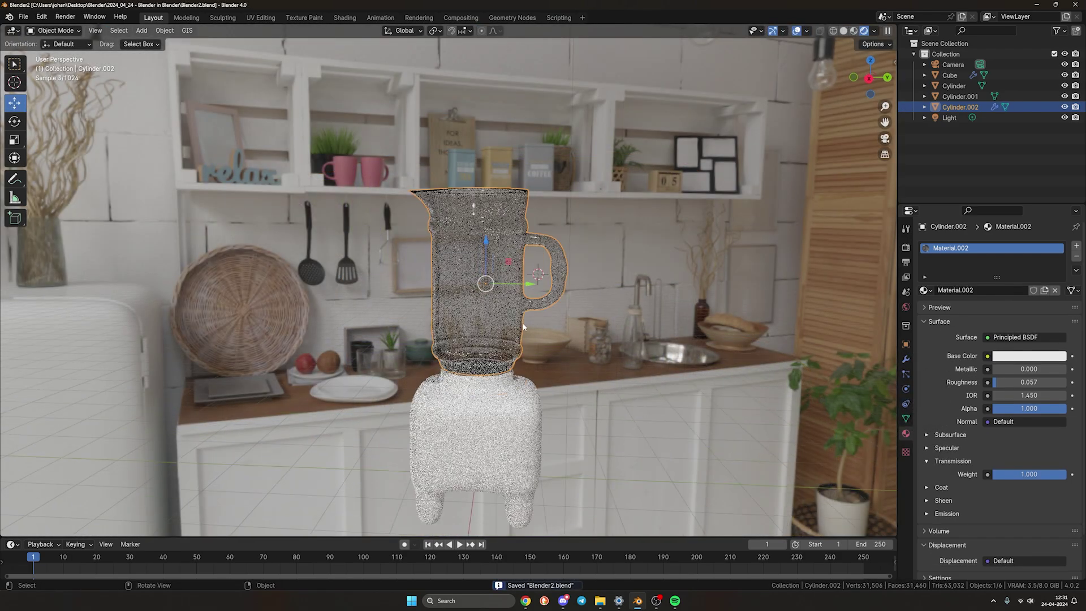
{"action": "scroll", "coordinate": [523, 327], "scroll_direction": "up", "scroll_amount": 3}
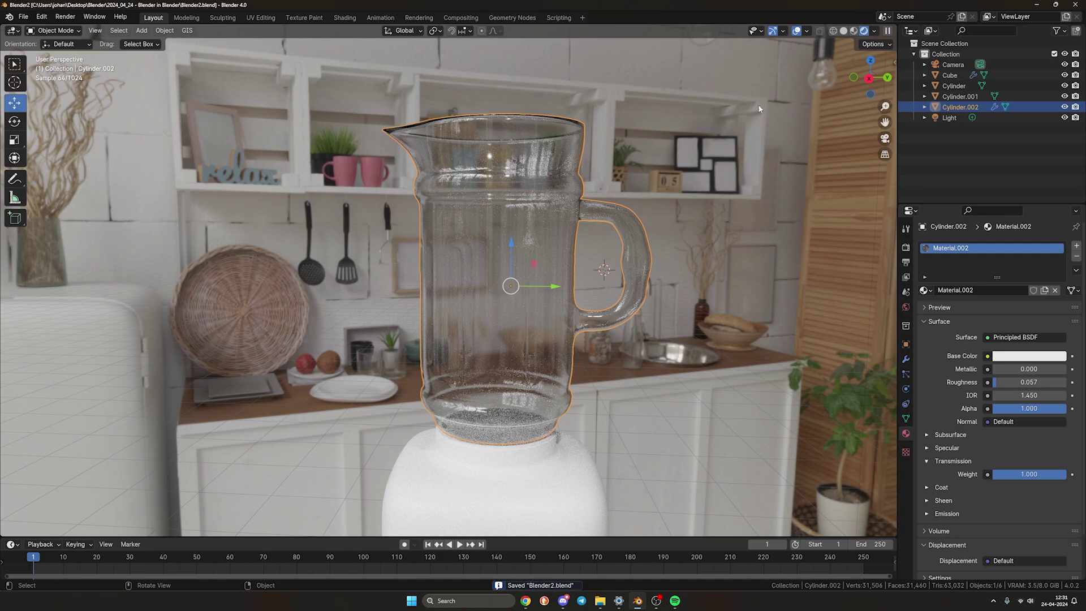
Step: Show the scene in material preview and select the side faces of the four feet on the blender base
{"action": "left_click", "coordinate": [853, 30]}
{"action": "mouse_move", "coordinate": [560, 373]}
{"action": "middle_mouse_down"}
{"action": "mouse_move", "coordinate": [559, 253]}
{"action": "mouse_move", "coordinate": [368, 262]}
{"action": "mouse_move", "coordinate": [703, 264]}
{"action": "middle_mouse_up"}
{"action": "middle_click_drag", "start_coordinate": [528, 300], "coordinate": [538, 305]}
{"action": "left_click", "coordinate": [538, 305]}
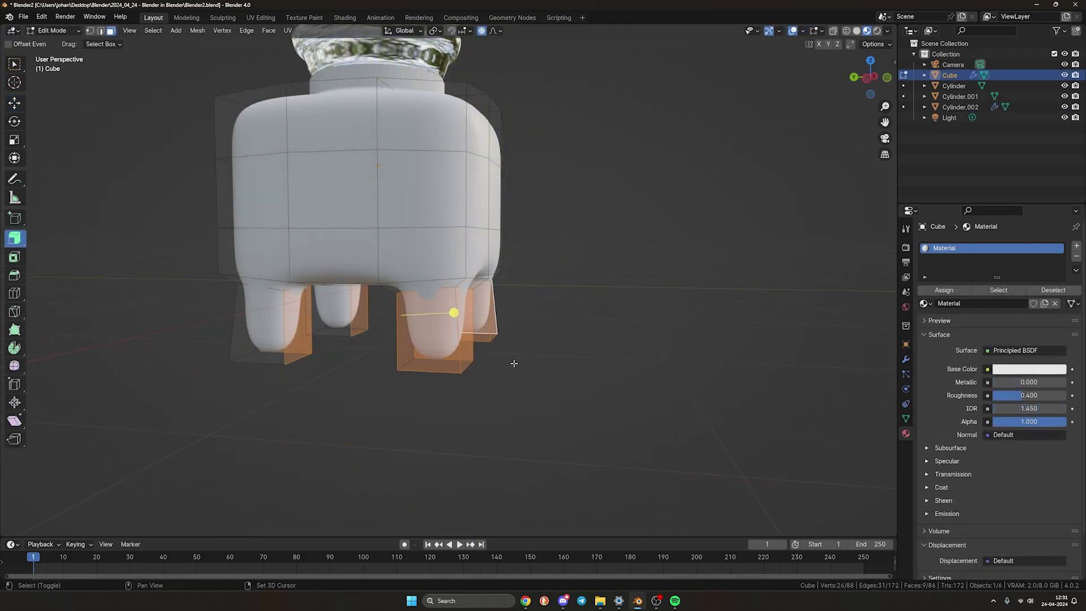
{"action": "left_click_drag", "start_coordinate": [217, 287], "coordinate": [376, 376], "text": "shift"}
{"action": "middle_click_drag", "start_coordinate": [377, 376], "coordinate": [508, 349]}
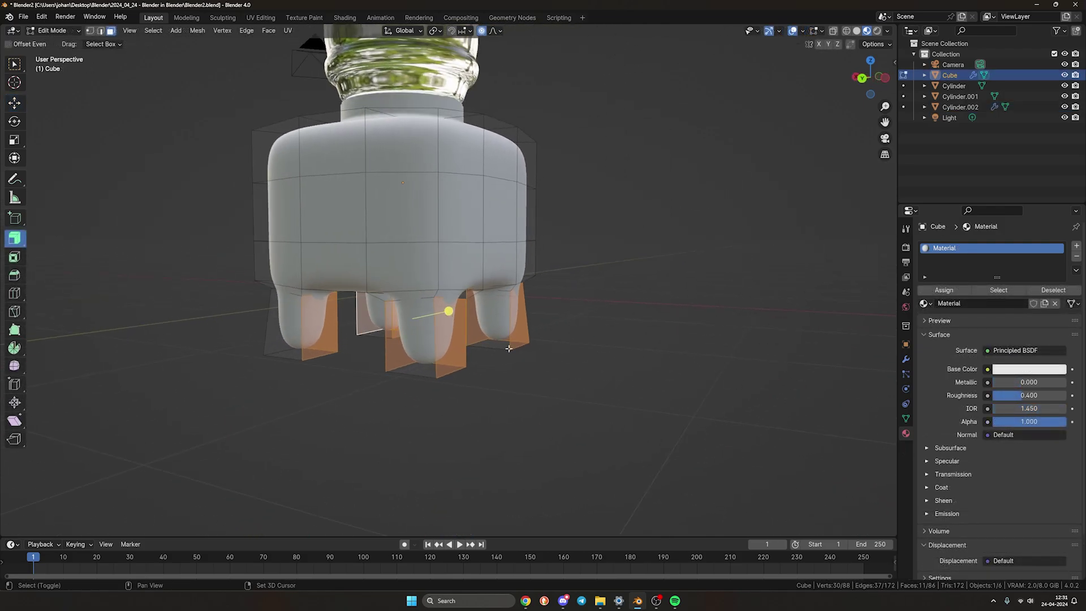
{"action": "middle_click_drag", "start_coordinate": [417, 354], "coordinate": [456, 346]}
{"action": "left_click", "coordinate": [478, 334], "text": "shift"}
{"action": "left_click", "coordinate": [531, 321], "text": "shift"}
{"action": "middle_click_drag", "start_coordinate": [532, 325], "coordinate": [633, 340]}
{"action": "middle_click_drag", "start_coordinate": [390, 357], "coordinate": [588, 333]}
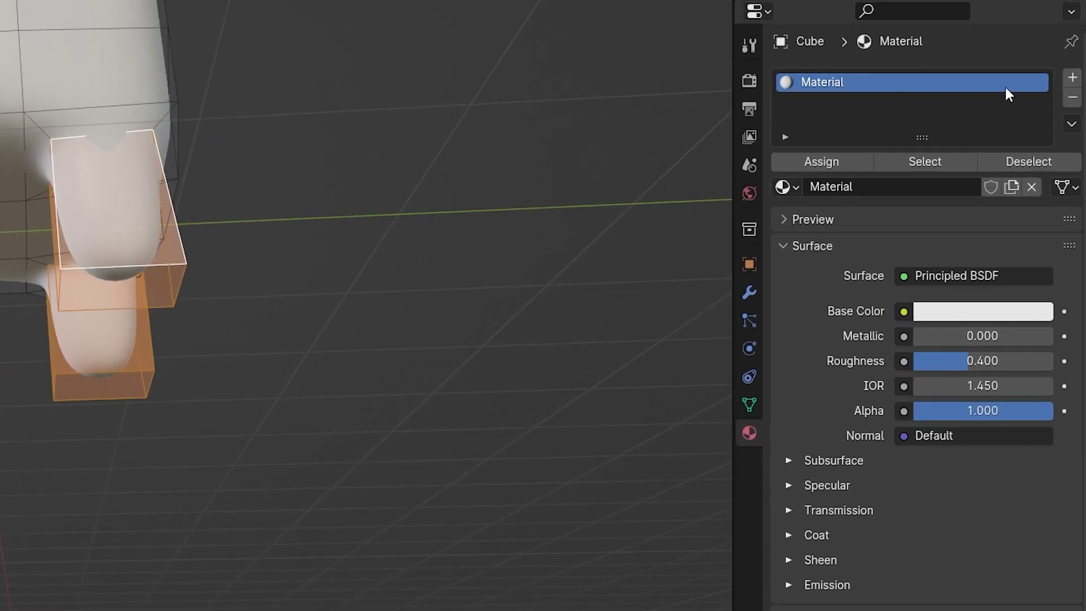
Step: Create a new material in a second slot of the base and assign it to the feet, including their undersides
{"action": "left_click", "coordinate": [1075, 166]}
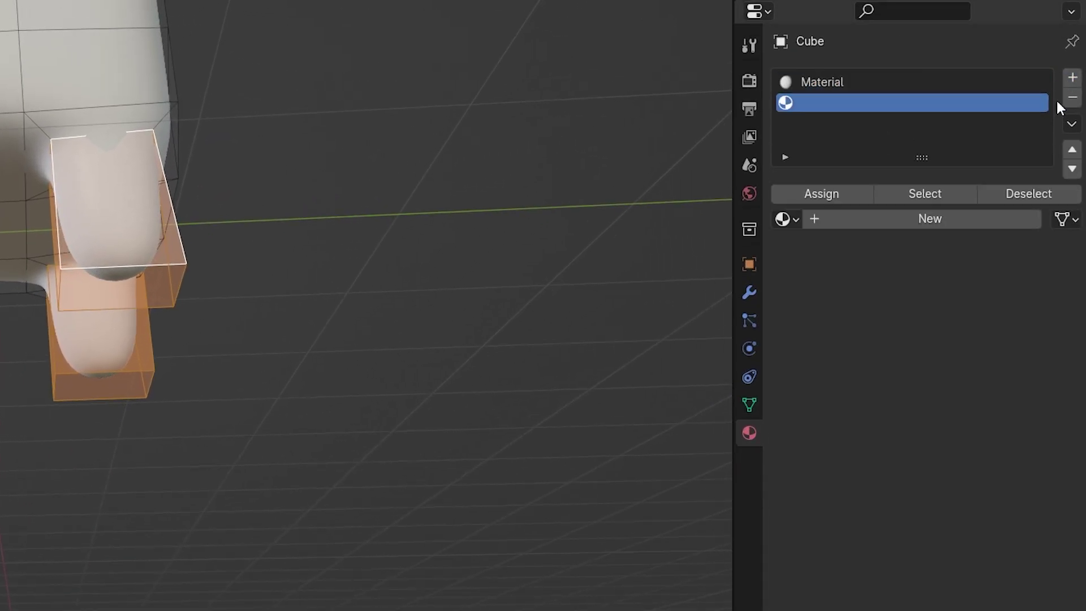
{"action": "left_click", "coordinate": [905, 218]}
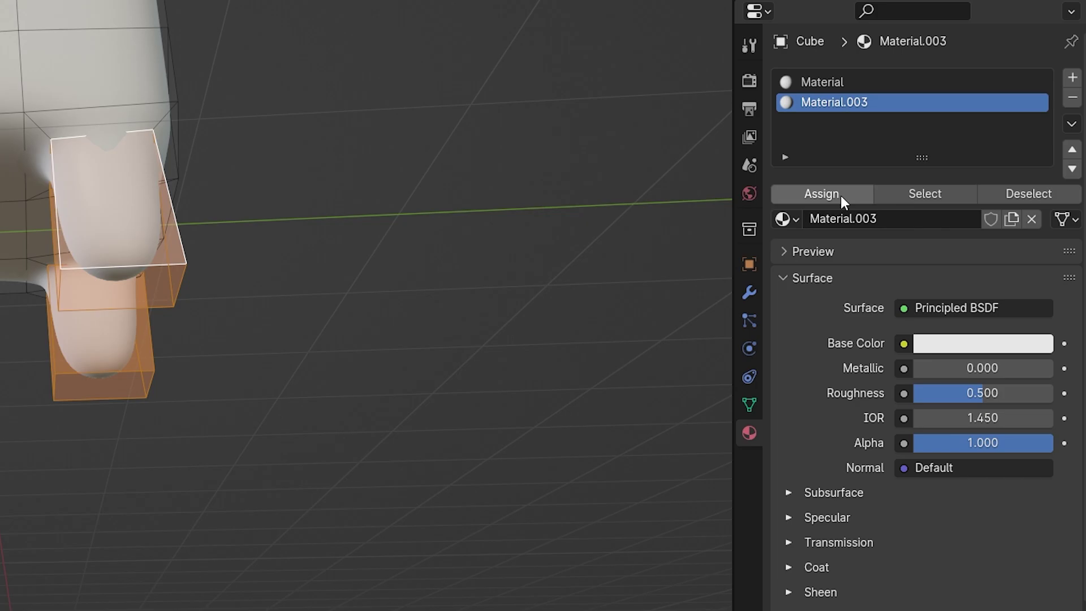
{"action": "middle_click_drag", "start_coordinate": [226, 340], "coordinate": [5, 275]}
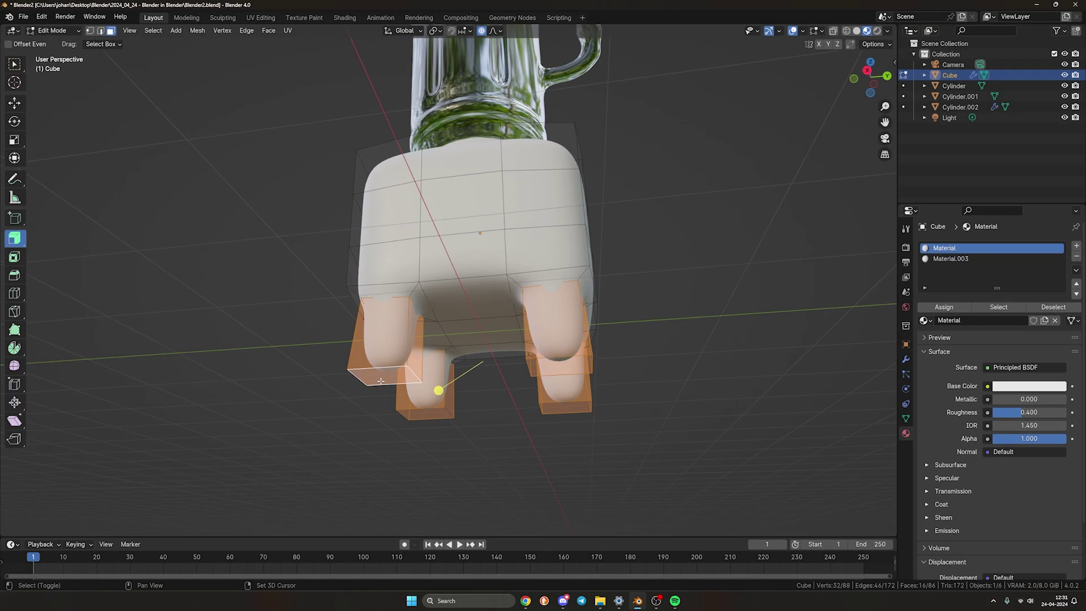
{"action": "left_click", "coordinate": [426, 415], "text": "shift"}
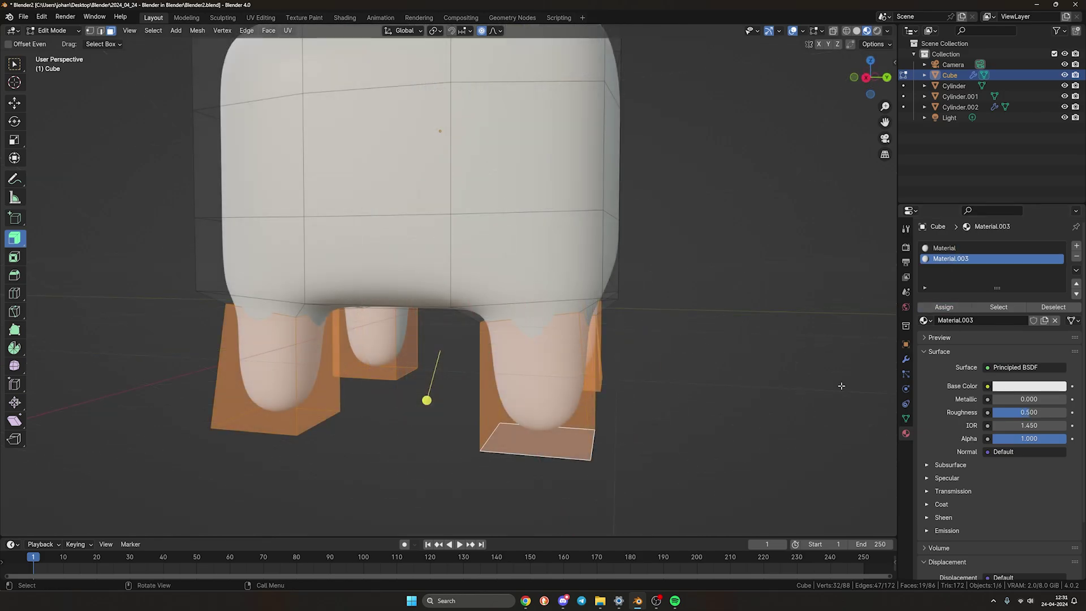
{"action": "middle_click_drag", "start_coordinate": [631, 355], "coordinate": [621, 356]}
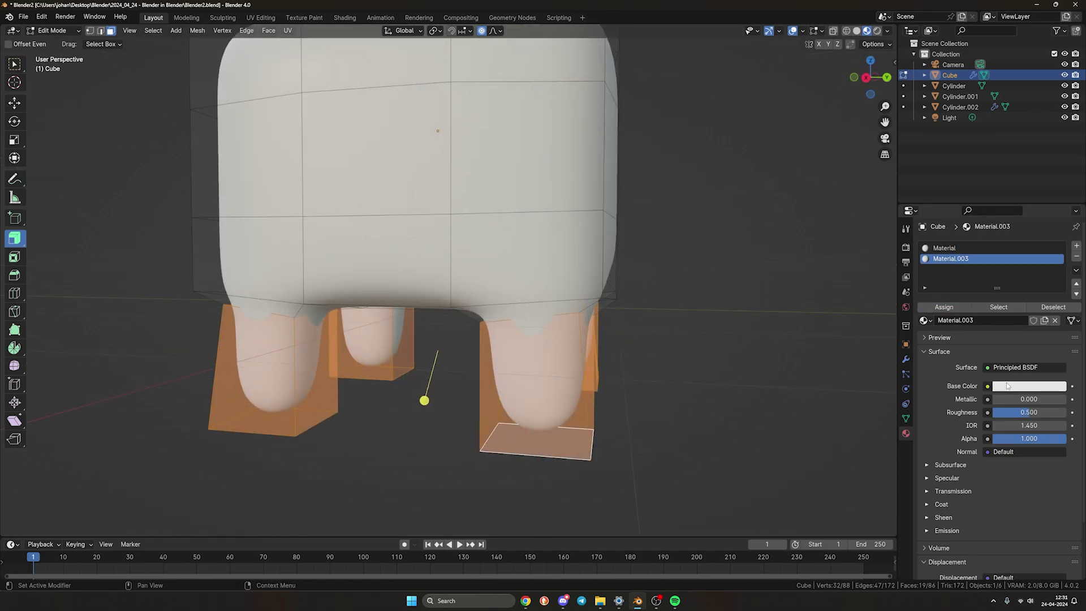
Step: Darken the feet material's base color to a value of 0.015 and lower its roughness slightly
{"action": "left_click", "coordinate": [1006, 386]}
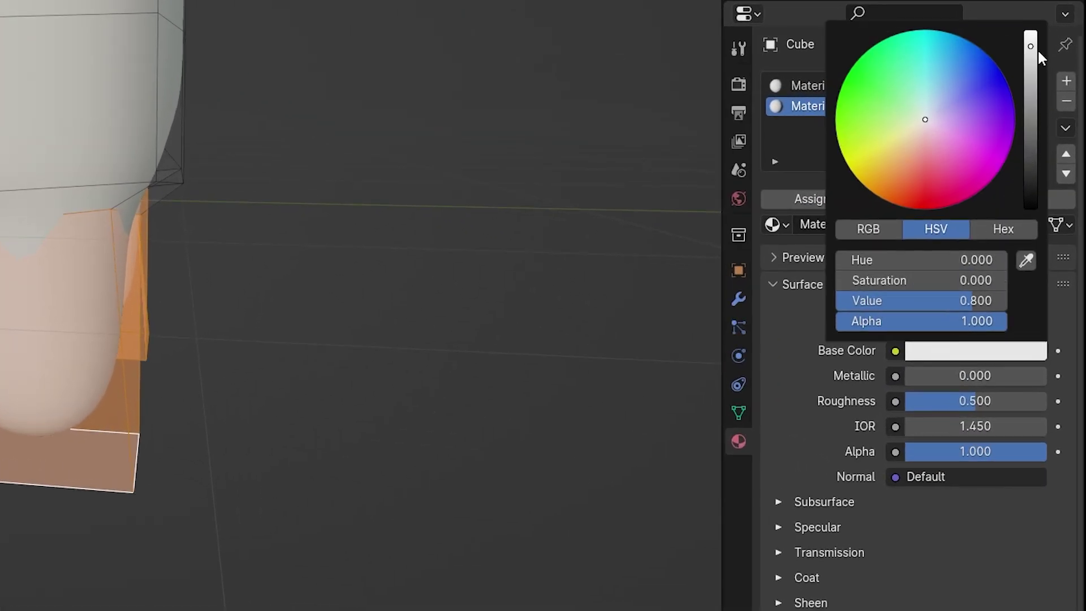
{"action": "left_click_drag", "start_coordinate": [1038, 51], "coordinate": [1030, 191]}
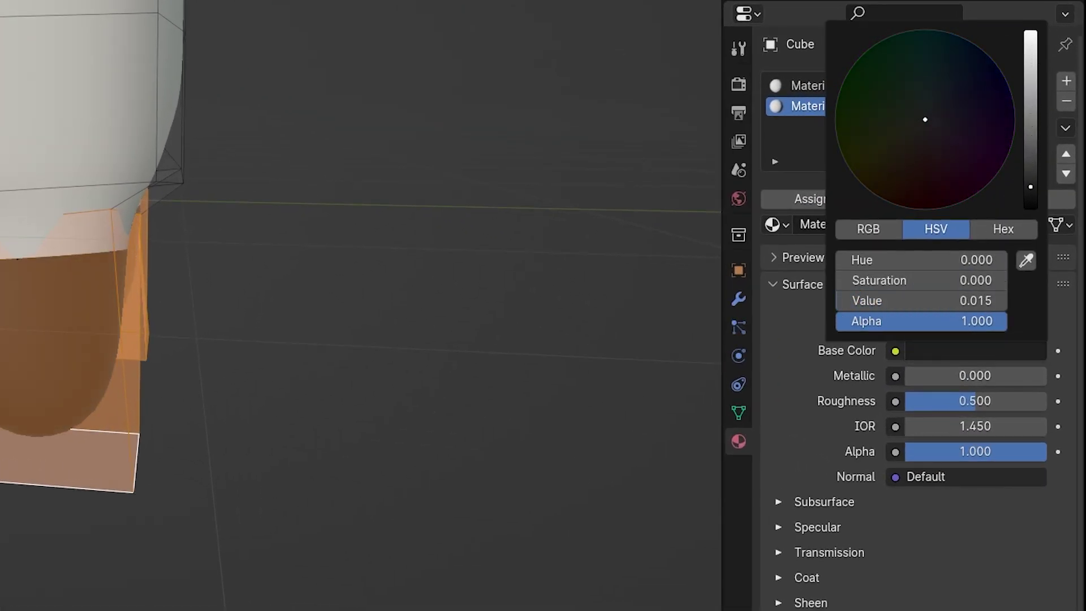
{"action": "left_click_drag", "start_coordinate": [952, 401], "coordinate": [937, 401]}
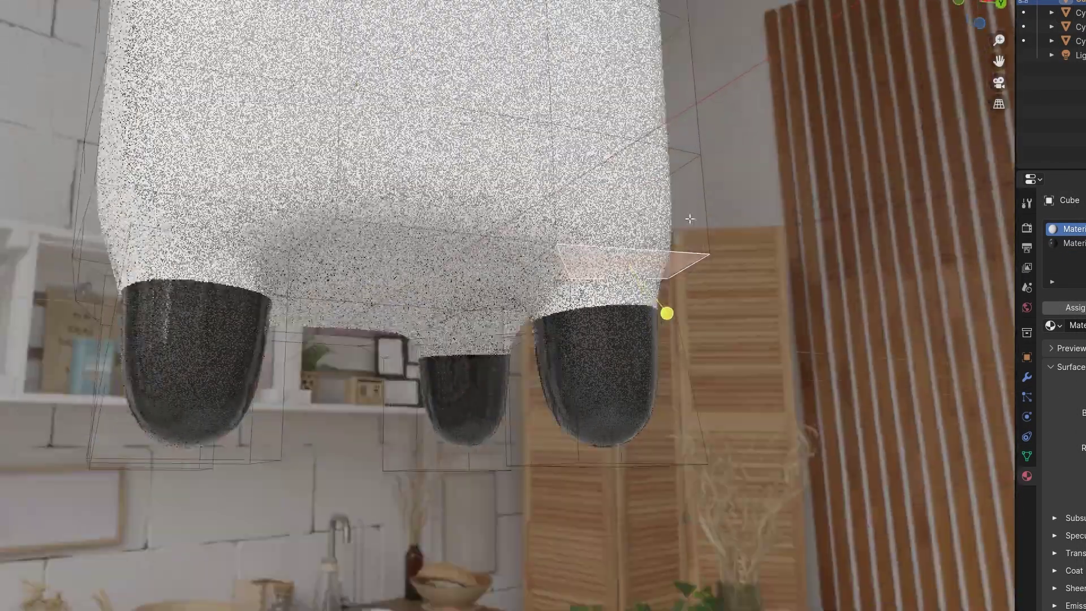
Step: Add a horizontal loop cut near the bottom of each foot to flatten and sharpen the feet's ends
{"action": "middle_click_drag", "start_coordinate": [690, 219], "coordinate": [594, 273]}
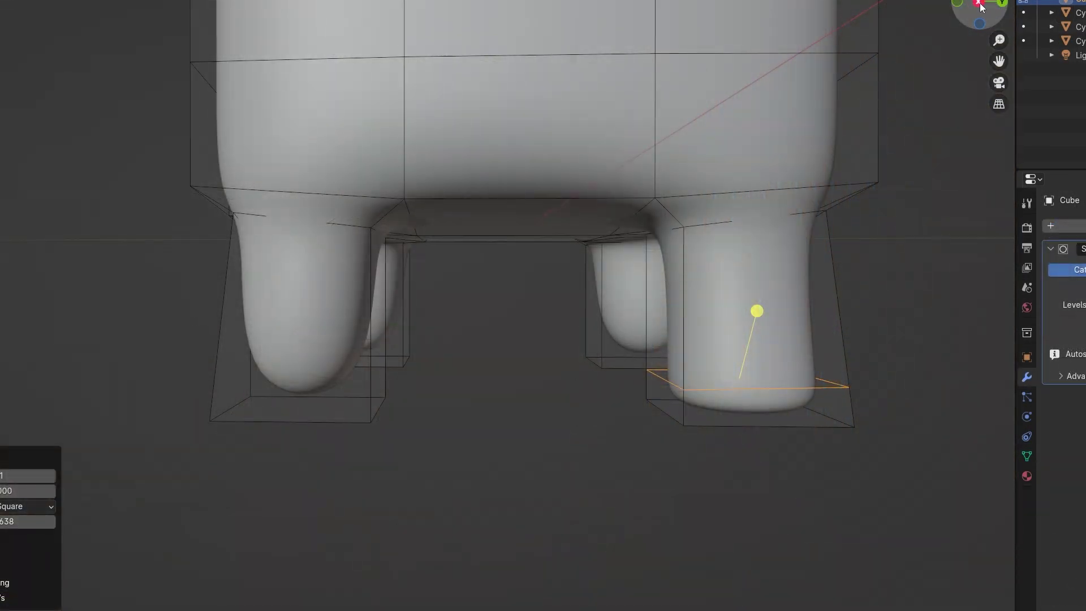
{"action": "key", "text": "KP_5"}
{"action": "left_click", "coordinate": [379, 338]}
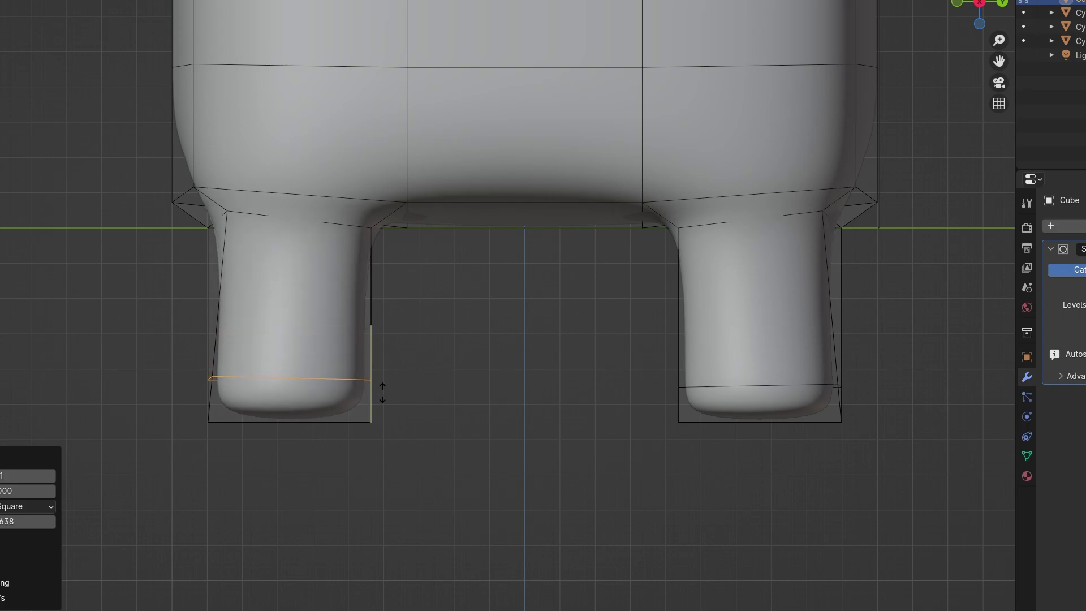
{"action": "left_click", "coordinate": [383, 400]}
{"action": "middle_click_drag", "start_coordinate": [383, 400], "coordinate": [445, 294]}
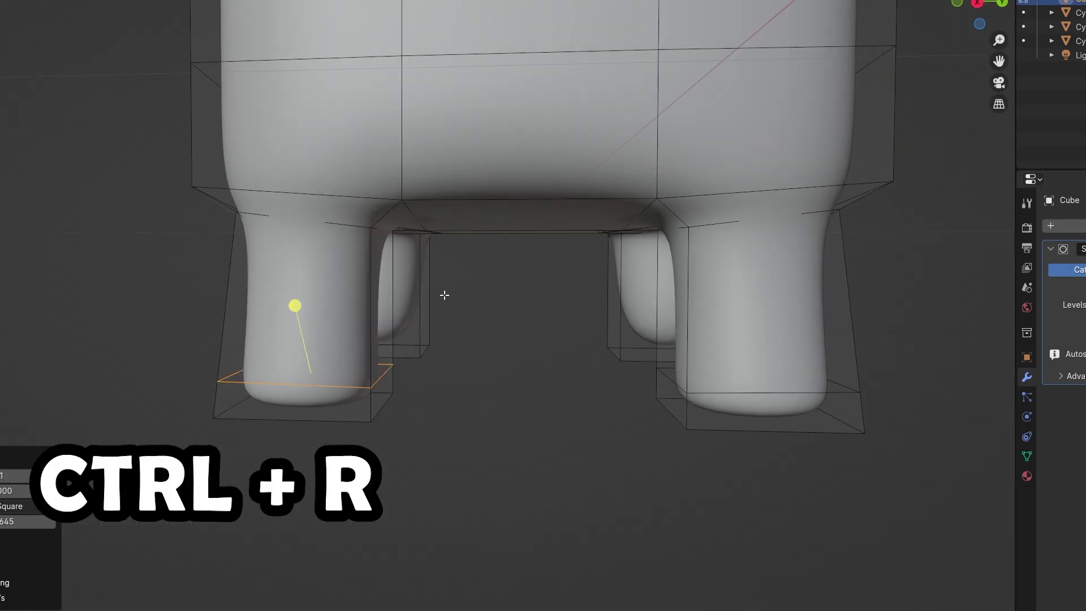
{"action": "left_click", "coordinate": [977, 9]}
{"action": "left_click", "coordinate": [977, 9]}
{"action": "middle_click_drag", "start_coordinate": [309, 347], "coordinate": [452, 304], "text": "shift"}
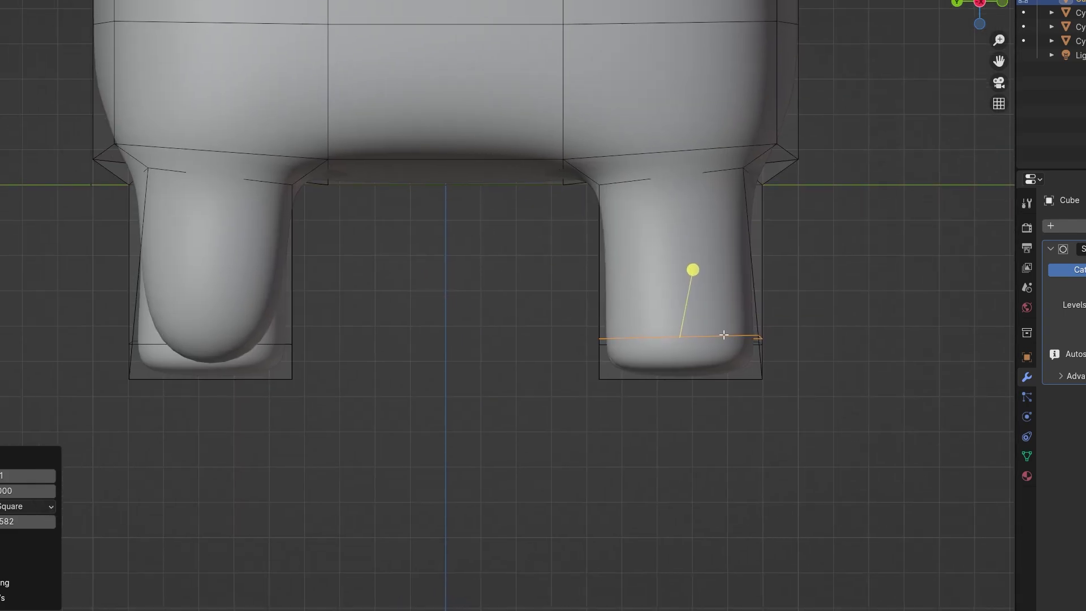
{"action": "left_click", "coordinate": [723, 335]}
{"action": "key", "text": "Tab"}
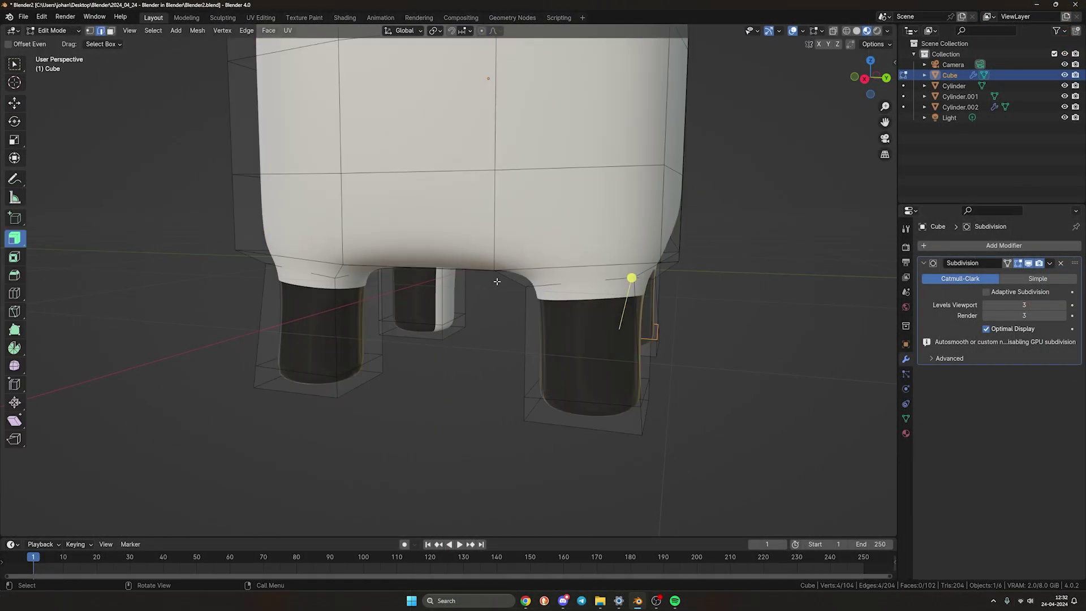
Step: Set the base body's original material to metallic 1.000 and roughness 0.251
{"action": "scroll", "coordinate": [497, 281], "scroll_direction": "down", "scroll_amount": 4}
{"action": "left_click", "coordinate": [905, 433]}
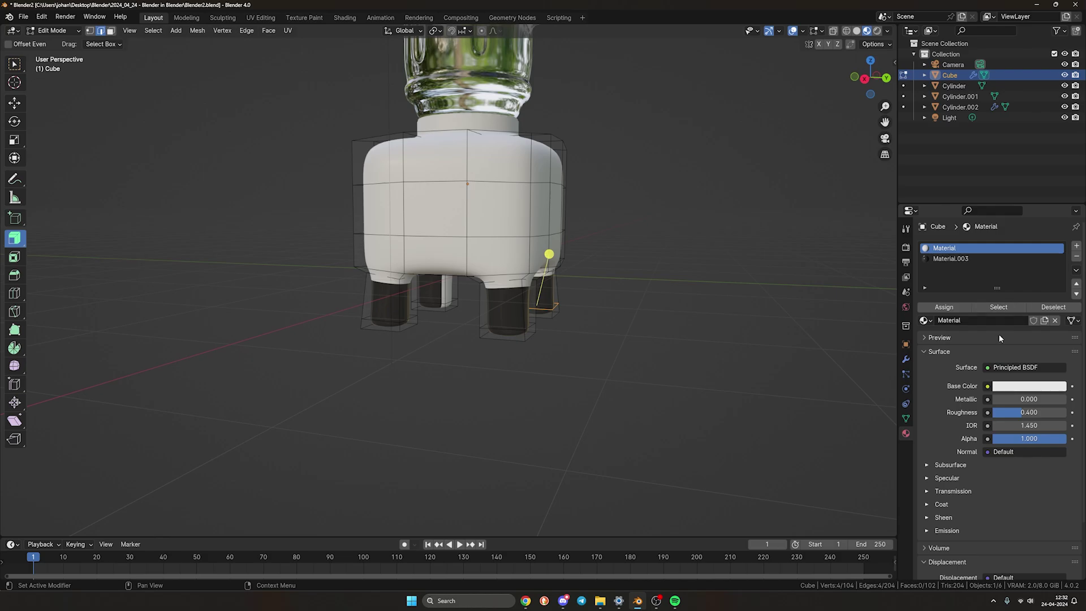
{"action": "left_click_drag", "start_coordinate": [1012, 399], "coordinate": [1066, 399]}
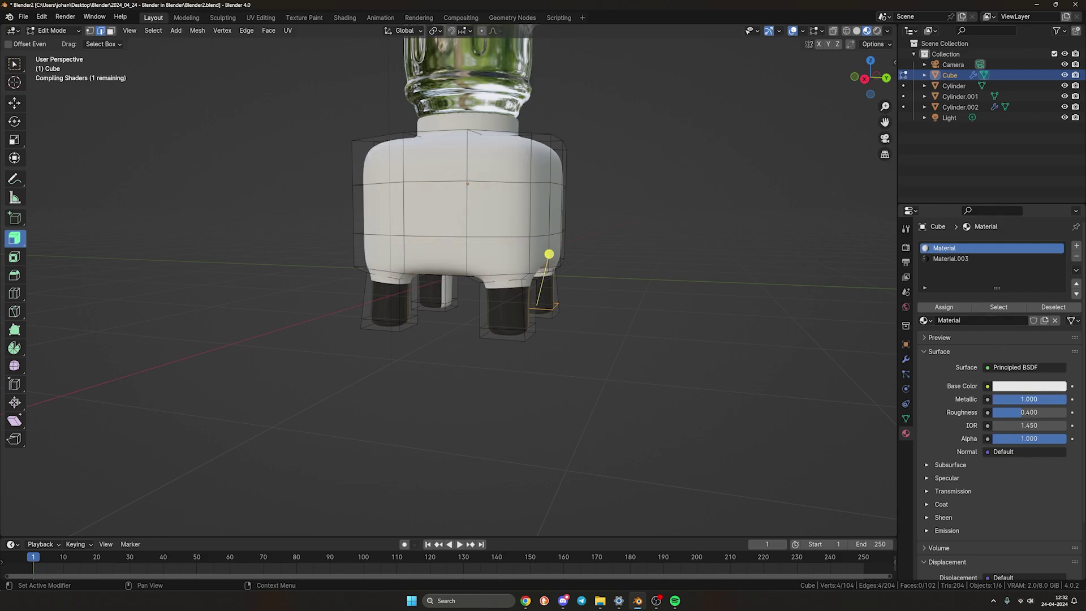
{"action": "middle_click_drag", "start_coordinate": [488, 242], "coordinate": [563, 332], "text": "shift"}
{"action": "scroll", "coordinate": [475, 351], "scroll_direction": "up", "scroll_amount": 3}
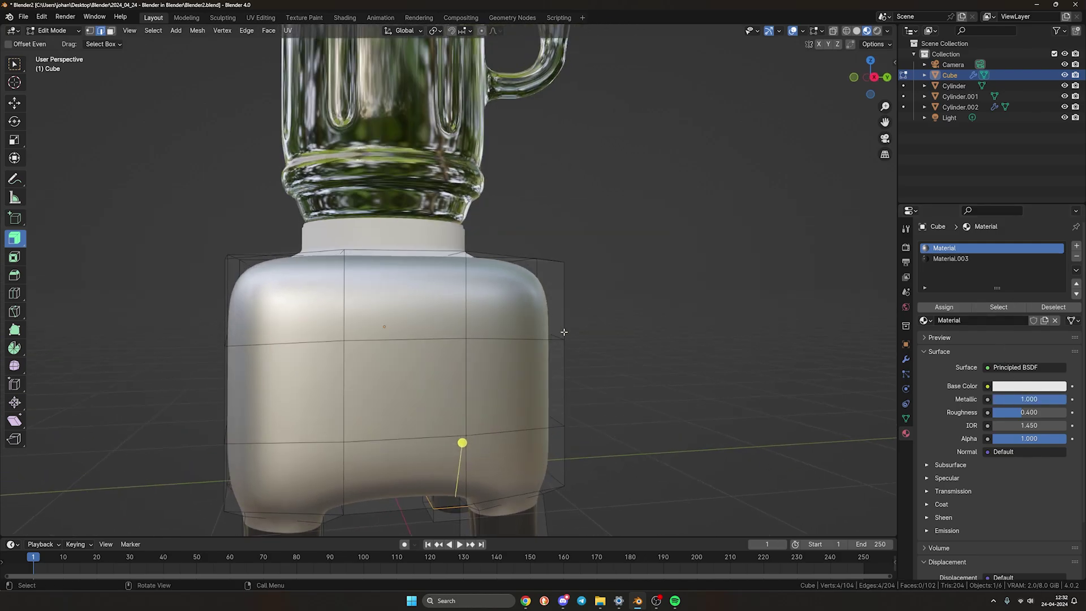
{"action": "left_click_drag", "start_coordinate": [1022, 414], "coordinate": [1010, 415]}
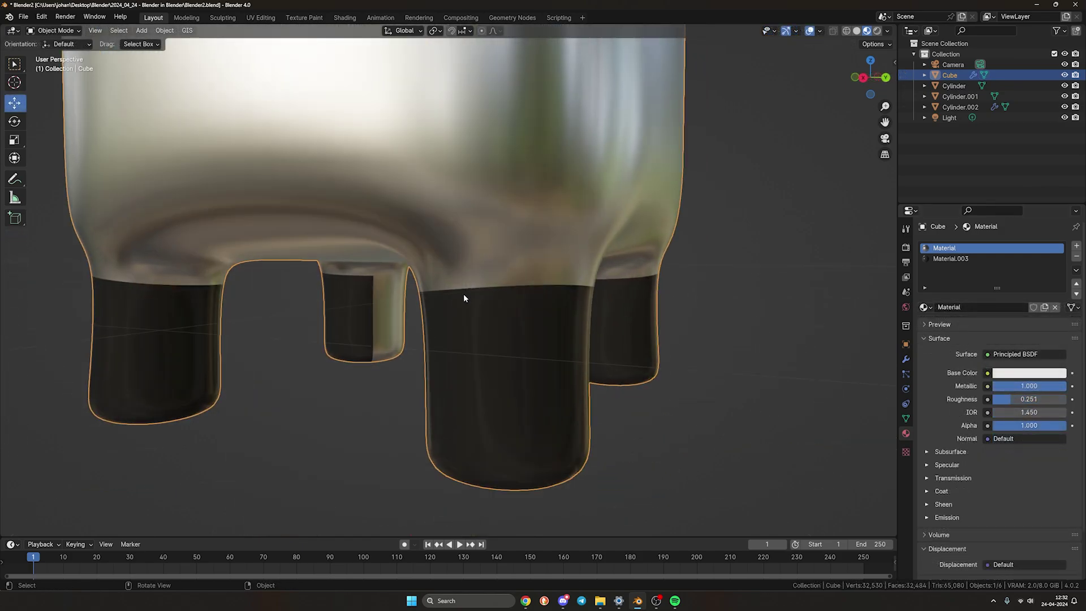
Step: Apply the base's Subdivision modifier and return to editing its mesh around the feet
{"action": "middle_click_drag", "start_coordinate": [464, 295], "coordinate": [497, 315]}
{"action": "key", "text": "Tab"}
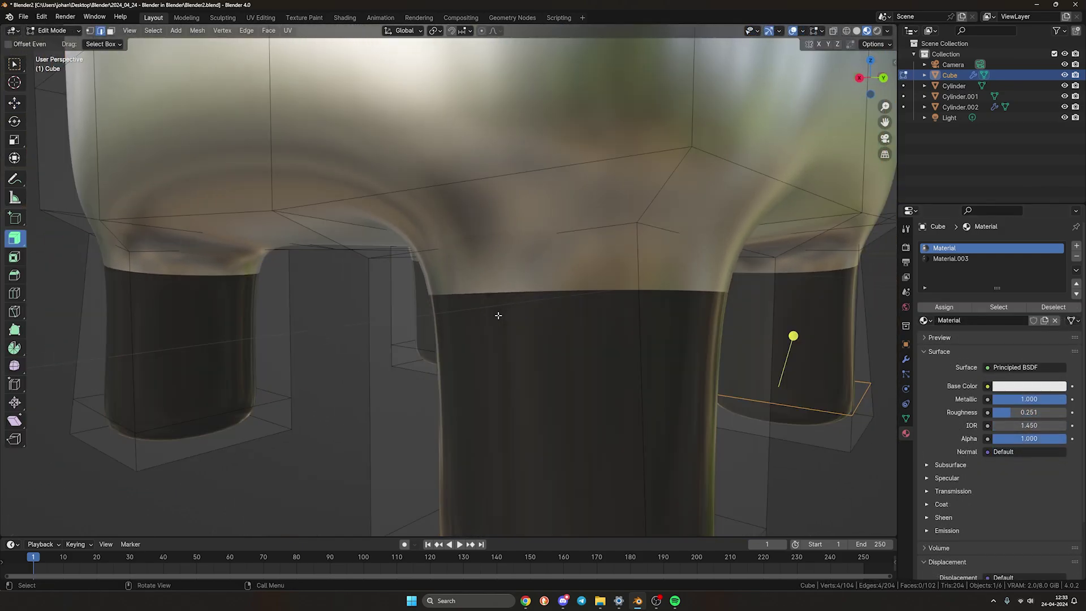
{"action": "scroll", "coordinate": [498, 314], "scroll_direction": "down", "scroll_amount": 2}
{"action": "key", "text": "Tab"}
{"action": "scroll", "coordinate": [613, 296], "scroll_direction": "down", "scroll_amount": 6}
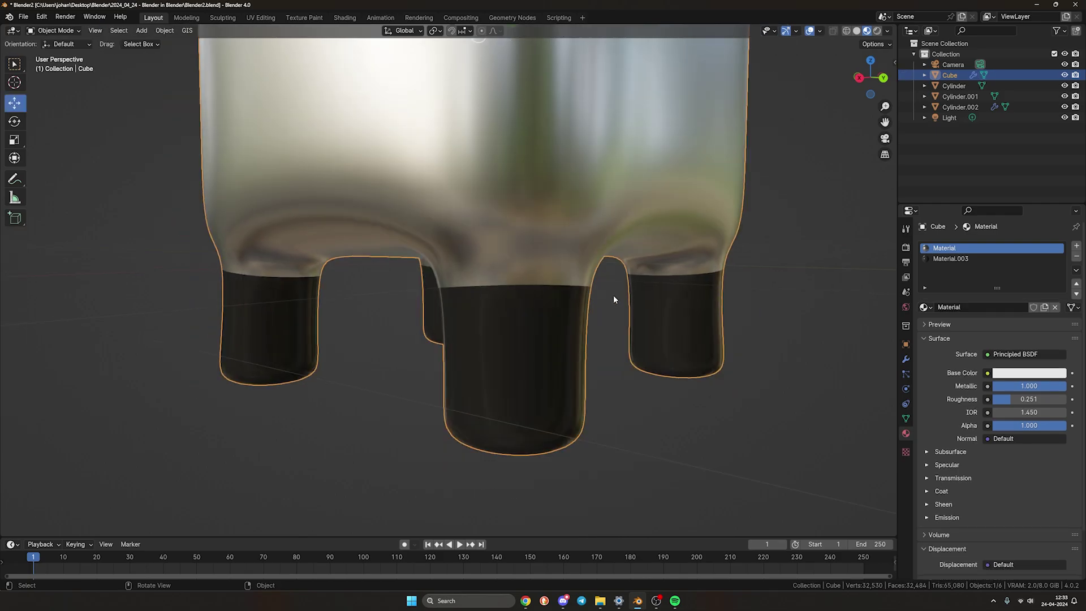
{"action": "left_click", "coordinate": [906, 360]}
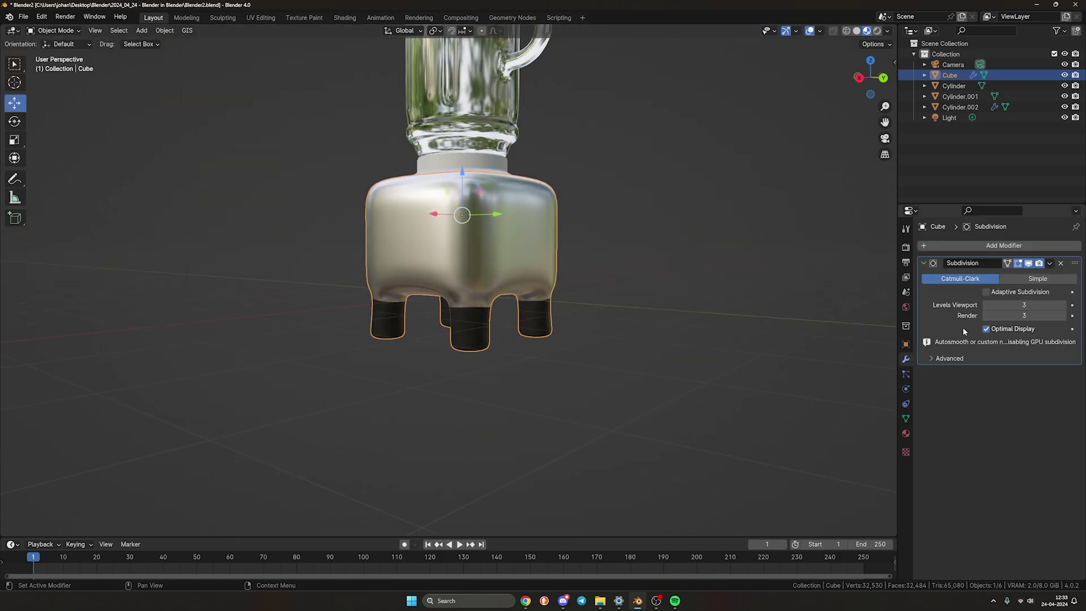
{"action": "left_click", "coordinate": [1050, 262]}
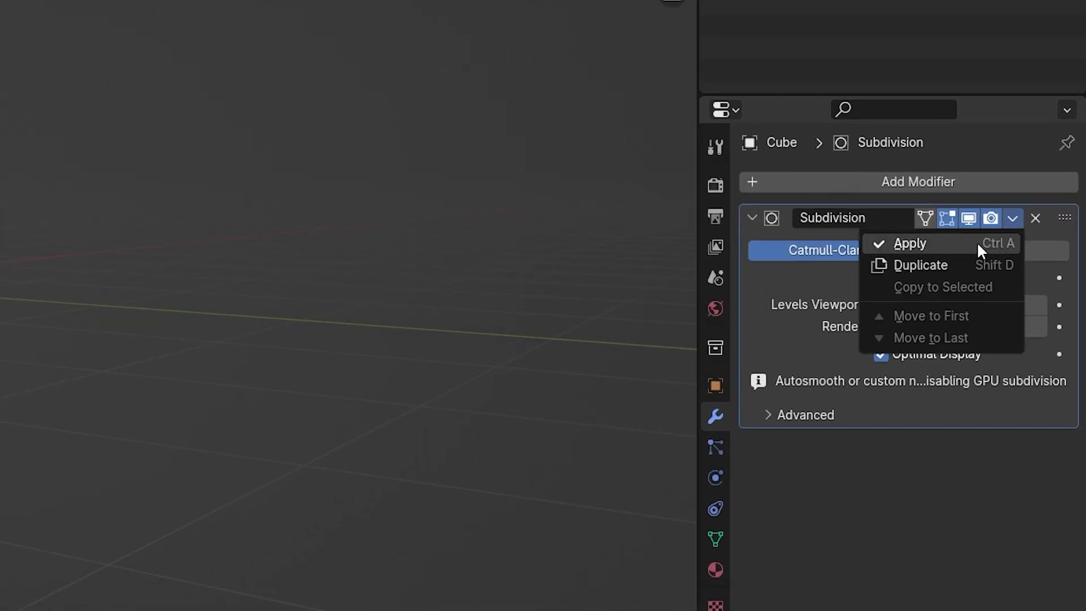
{"action": "left_click", "coordinate": [976, 242]}
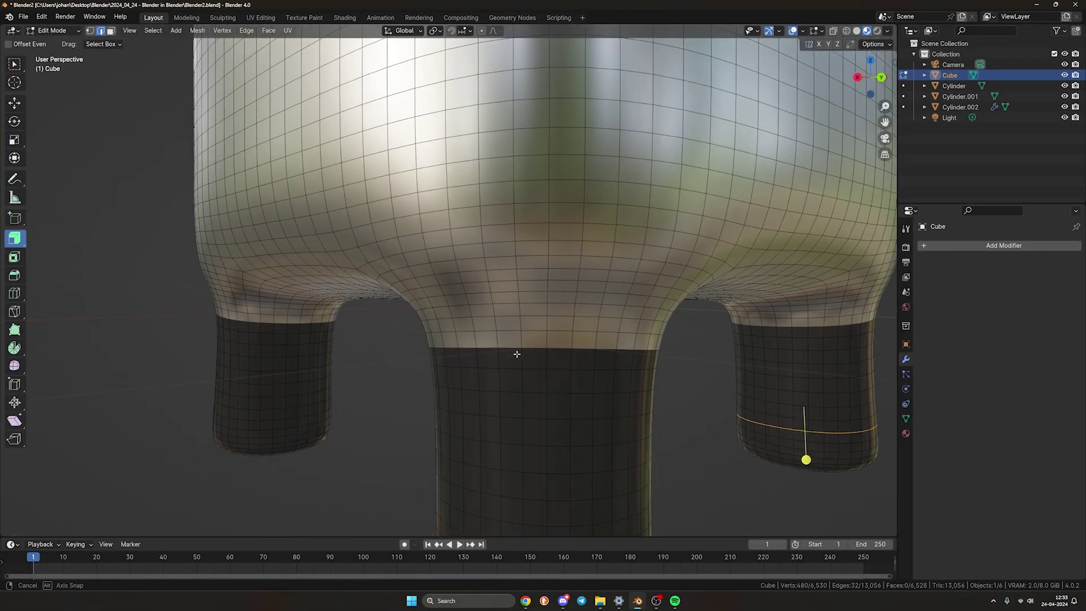
{"action": "middle_click_drag", "start_coordinate": [516, 354], "coordinate": [473, 332], "text": "shift"}
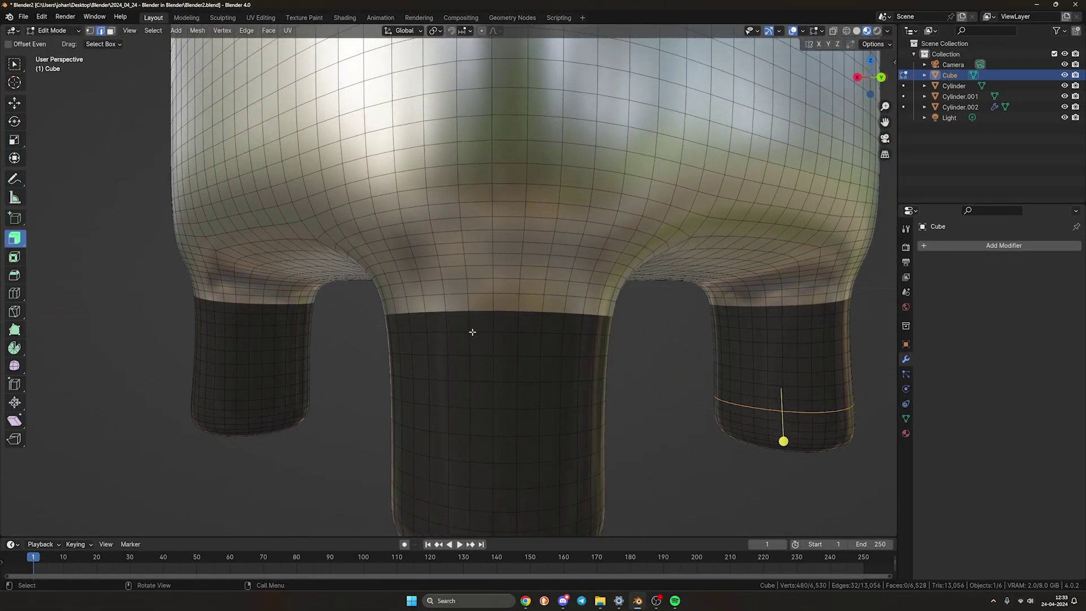
Step: Select the face ring at the top of each black foot and extrude the rings slightly outward with Extrude Along Normals
{"action": "scroll", "coordinate": [470, 333], "scroll_direction": "up", "scroll_amount": 1}
{"action": "left_click", "coordinate": [469, 333]}
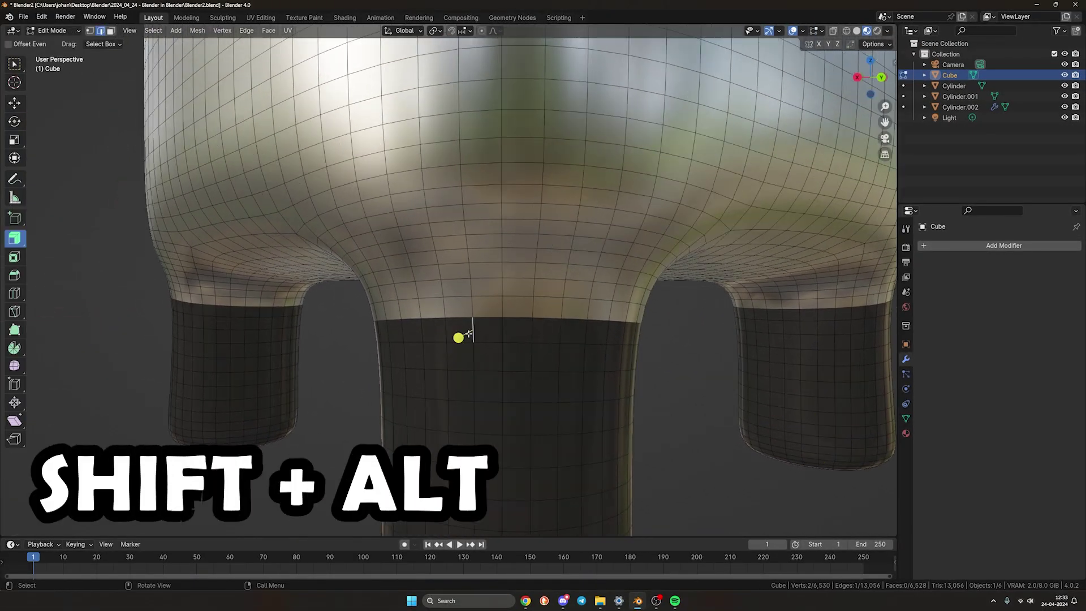
{"action": "left_click", "coordinate": [584, 335], "text": "alt+shift"}
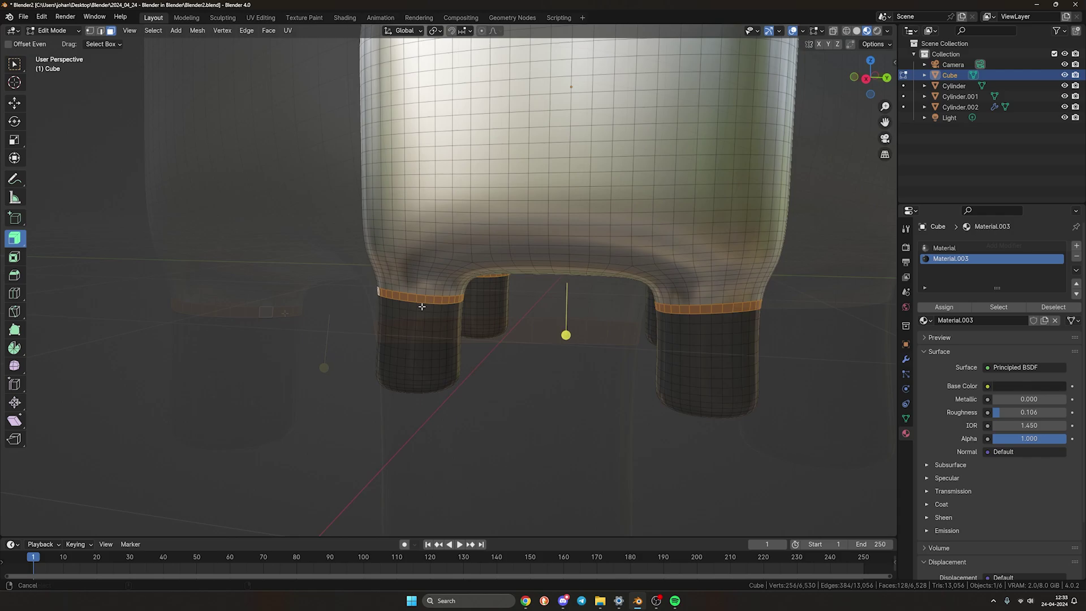
{"action": "middle_click_drag", "start_coordinate": [565, 330], "coordinate": [543, 356]}
{"action": "scroll", "coordinate": [484, 334], "scroll_direction": "up", "scroll_amount": 6}
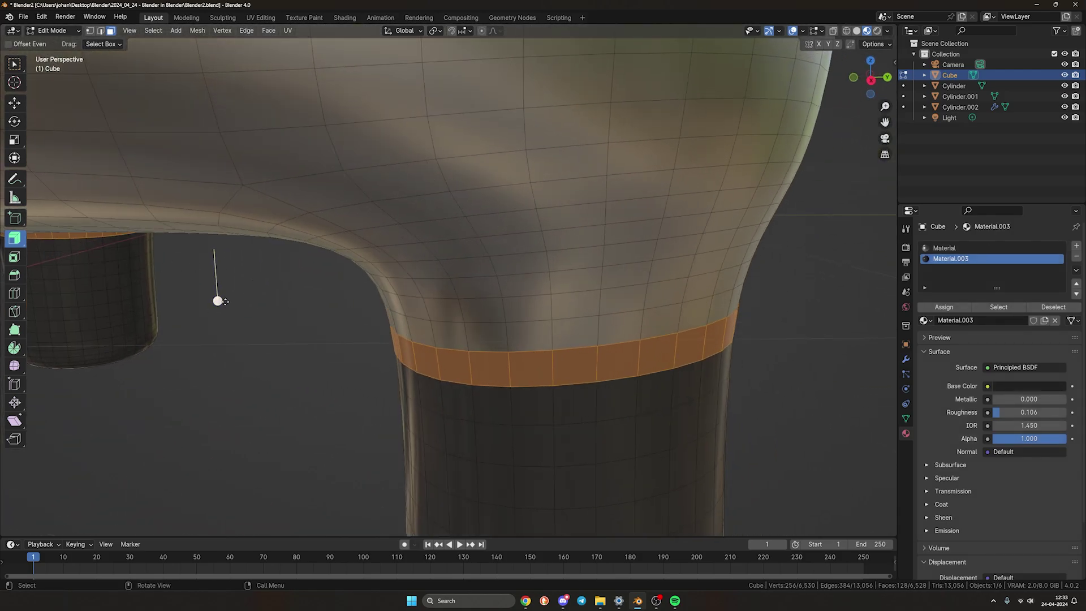
{"action": "left_click", "coordinate": [11, 241]}
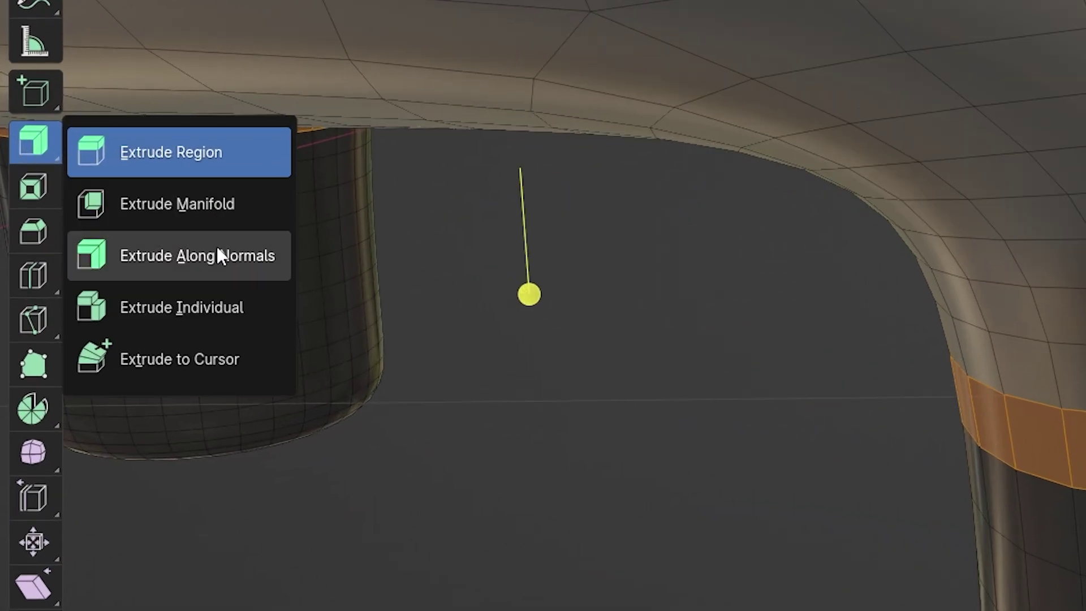
{"action": "left_click", "coordinate": [219, 255]}
{"action": "left_click_drag", "start_coordinate": [529, 294], "coordinate": [531, 288]}
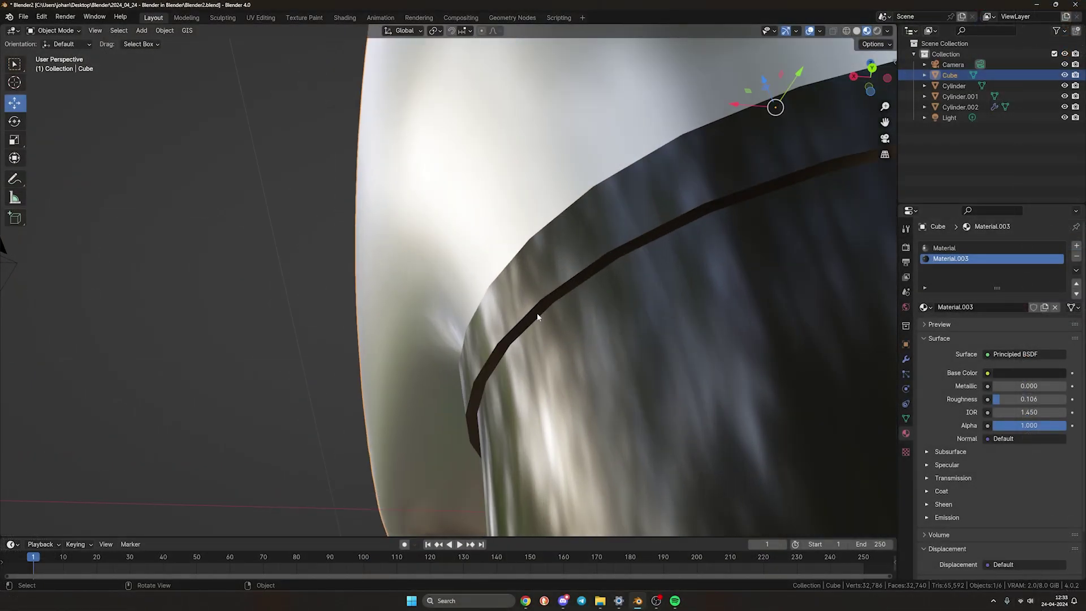
Step: Add a Bevel modifier to the base with 2 segments and an amount of 0.016 m
{"action": "left_click", "coordinate": [905, 359]}
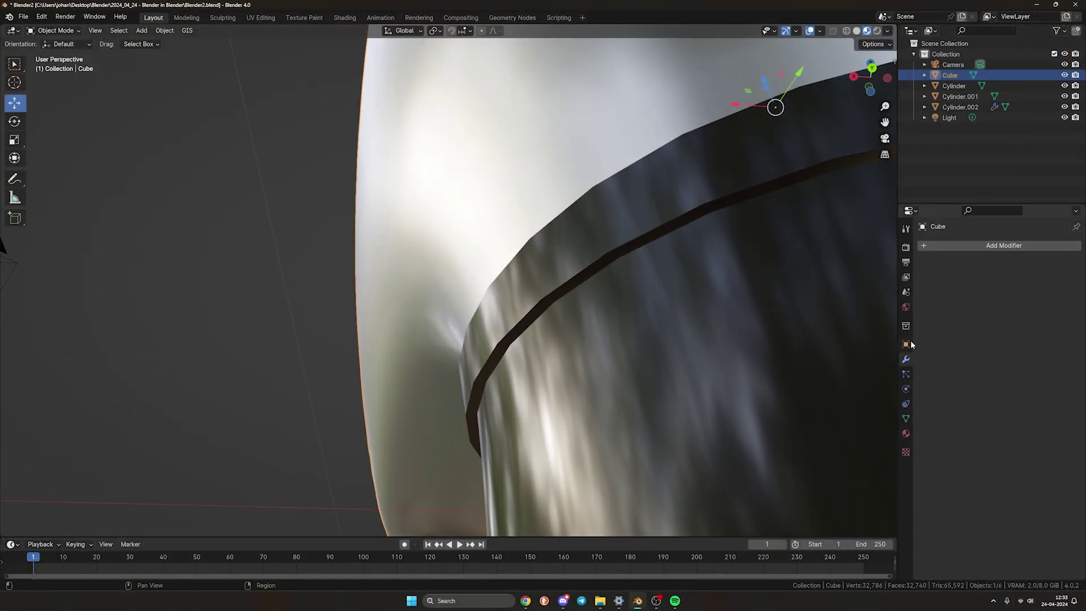
{"action": "left_click", "coordinate": [987, 243]}
{"action": "mouse_move", "coordinate": [979, 260]}
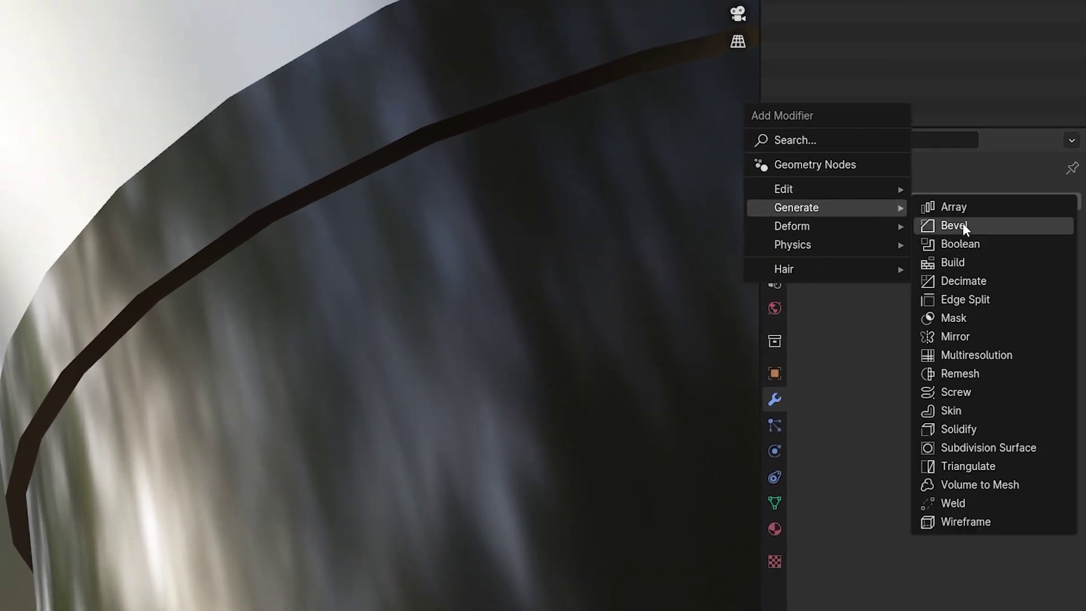
{"action": "left_click", "coordinate": [963, 222]}
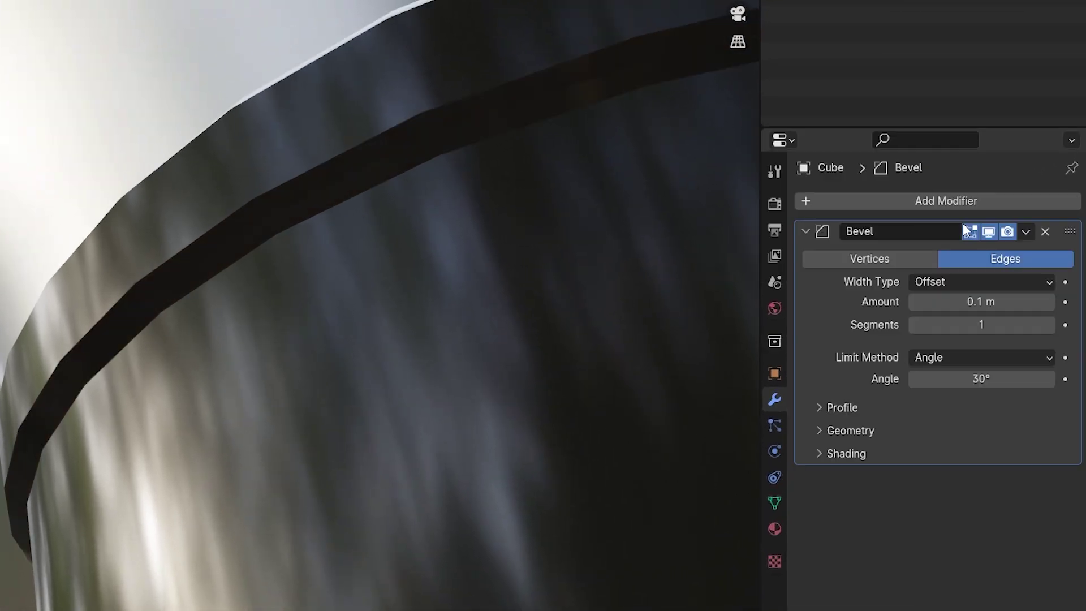
{"action": "middle_click_drag", "start_coordinate": [213, 249], "coordinate": [195, 442]}
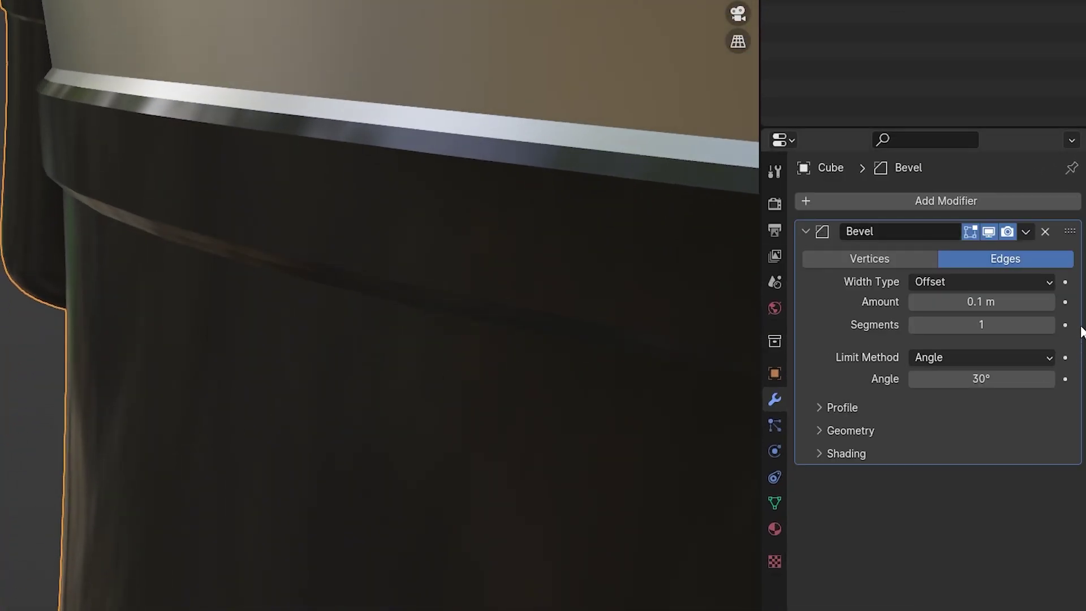
{"action": "left_click_drag", "start_coordinate": [1020, 325], "coordinate": [1034, 324]}
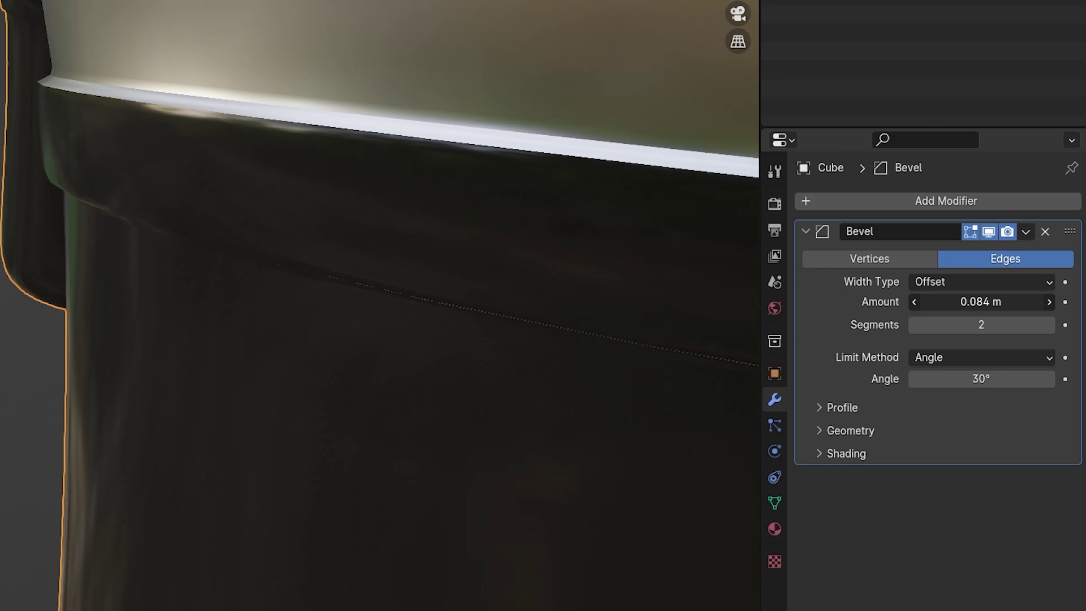
{"action": "left_click_drag", "start_coordinate": [981, 302], "coordinate": [1008, 315]}
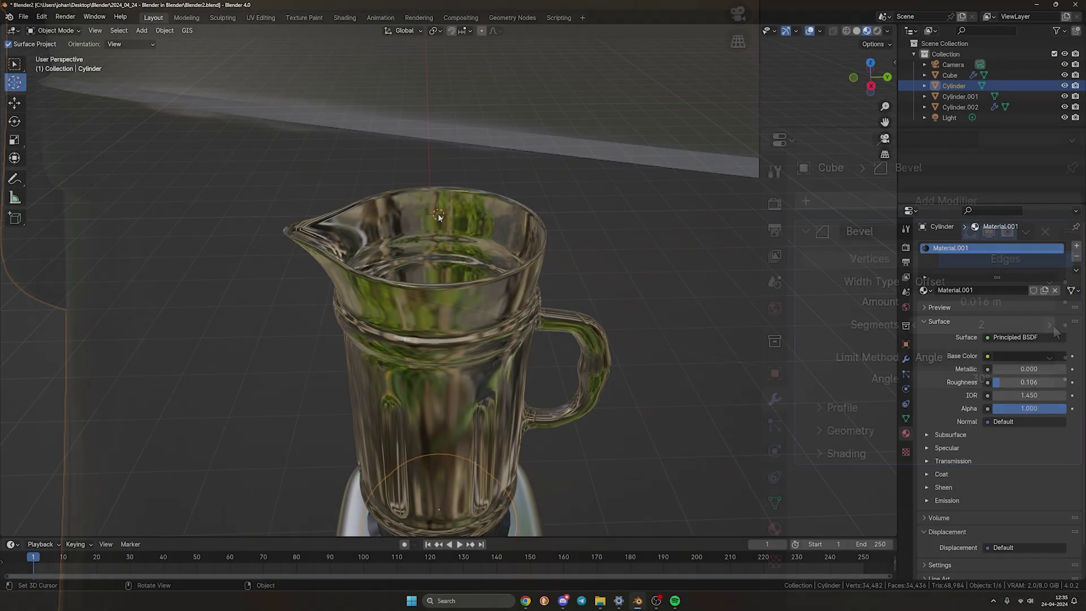
Step: Add a cylinder mesh at the jar's rim for the lid and scale it to 0.594
{"action": "key", "text": "shift+a"}
{"action": "mouse_move", "coordinate": [438, 217]}
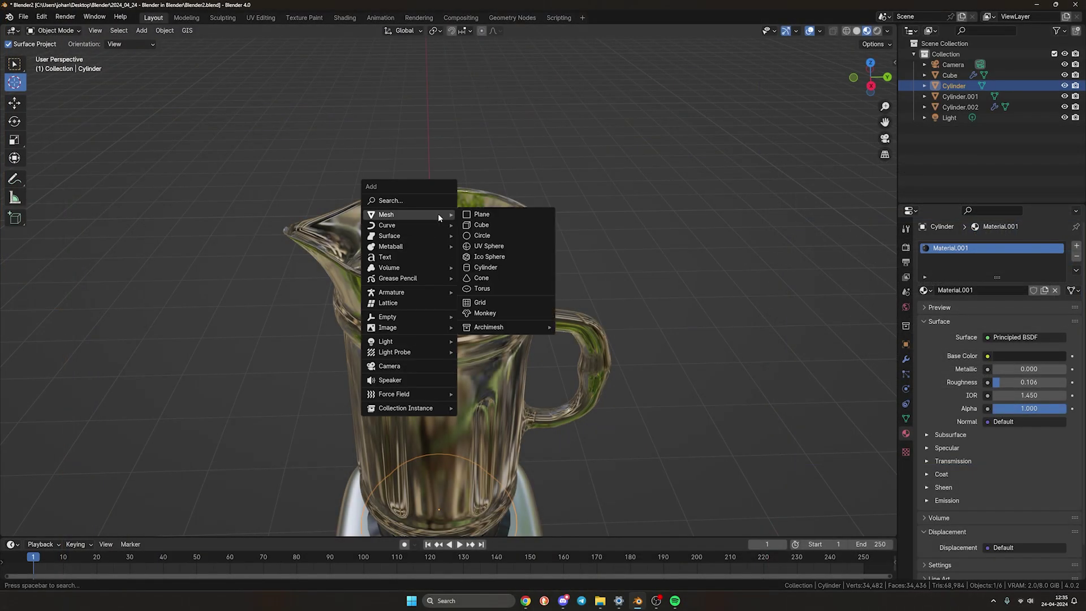
{"action": "left_click", "coordinate": [498, 267]}
{"action": "key", "text": "s"}
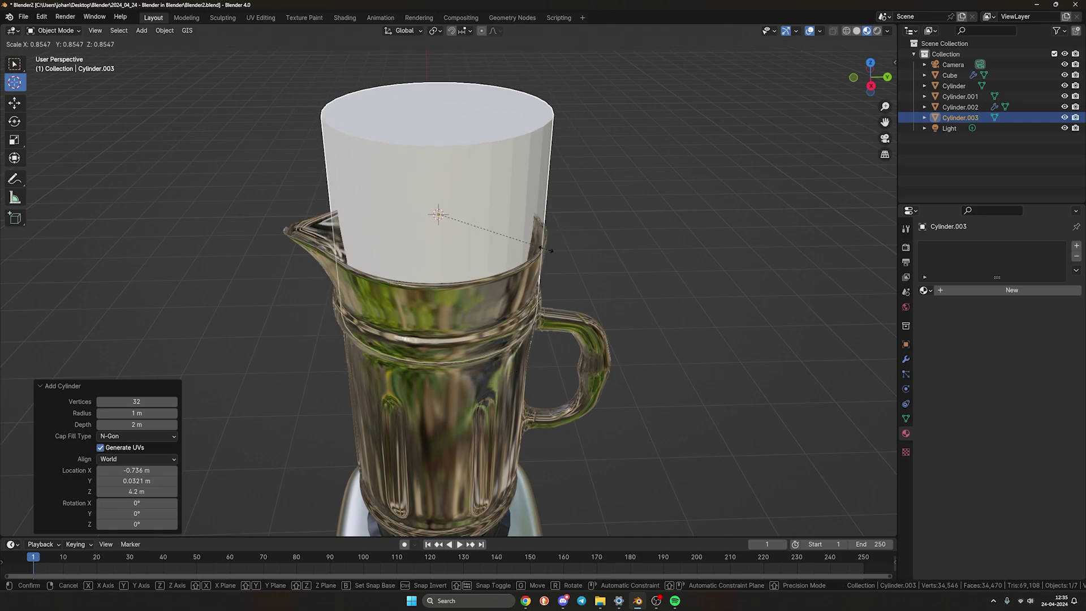
{"action": "left_click", "coordinate": [475, 216]}
Step: Center the new cylinder over the jar's opening in the top wireframe view
{"action": "left_click", "coordinate": [870, 63]}
{"action": "key", "text": "shift+z"}
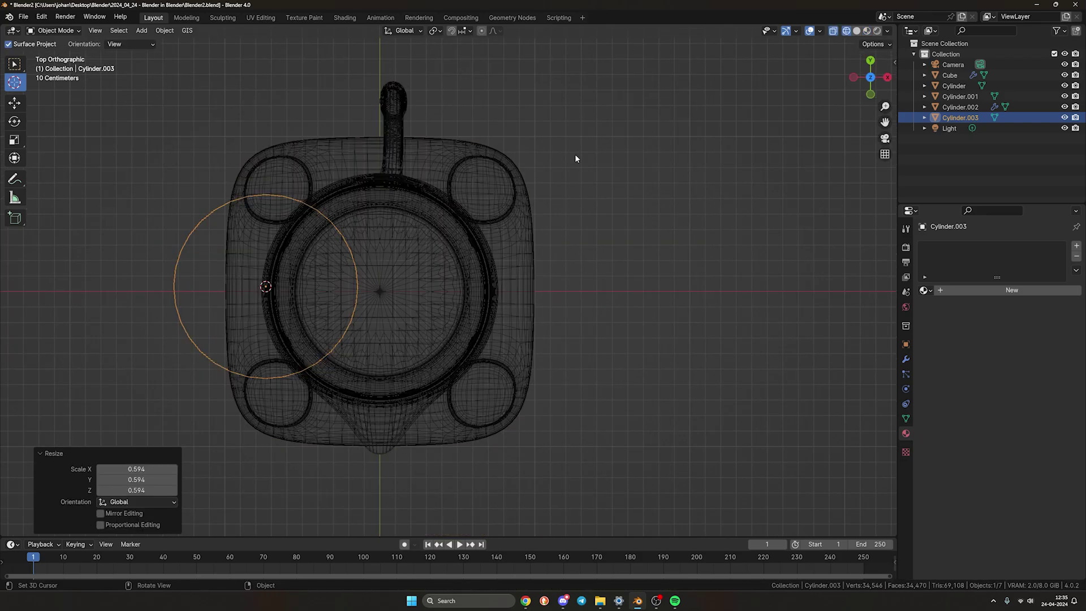
{"action": "key", "text": "g"}
{"action": "left_click", "coordinate": [476, 273]}
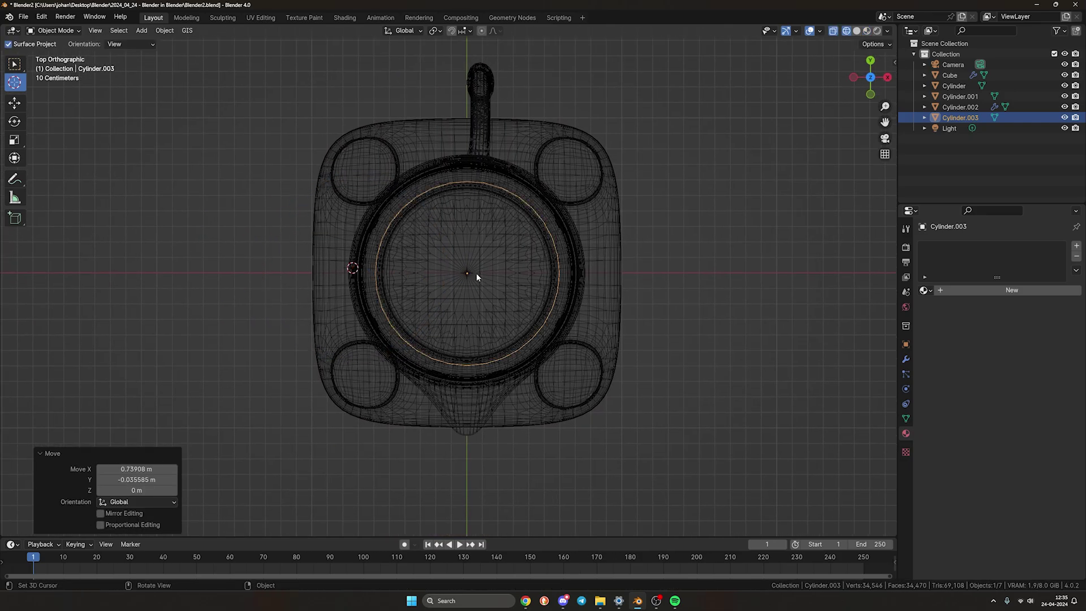
{"action": "scroll", "coordinate": [476, 273], "scroll_direction": "up", "scroll_amount": 8}
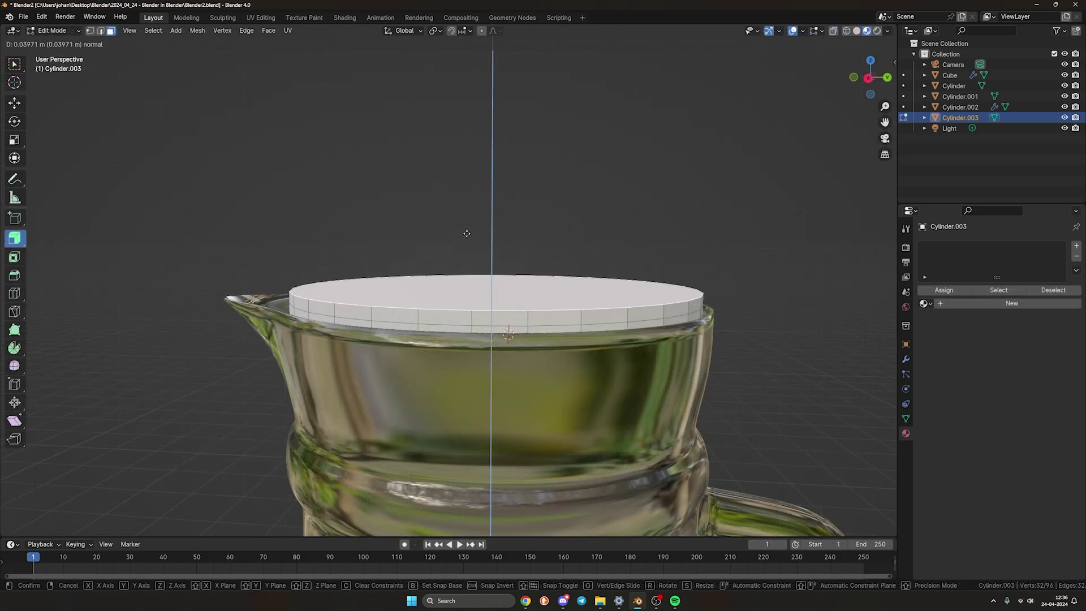
Step: Extrude the lid's top face slightly upward and extrude the new side faces outward along their normals to form an overhanging rim
{"action": "key", "text": "e"}
{"action": "left_click", "coordinate": [397, 311]}
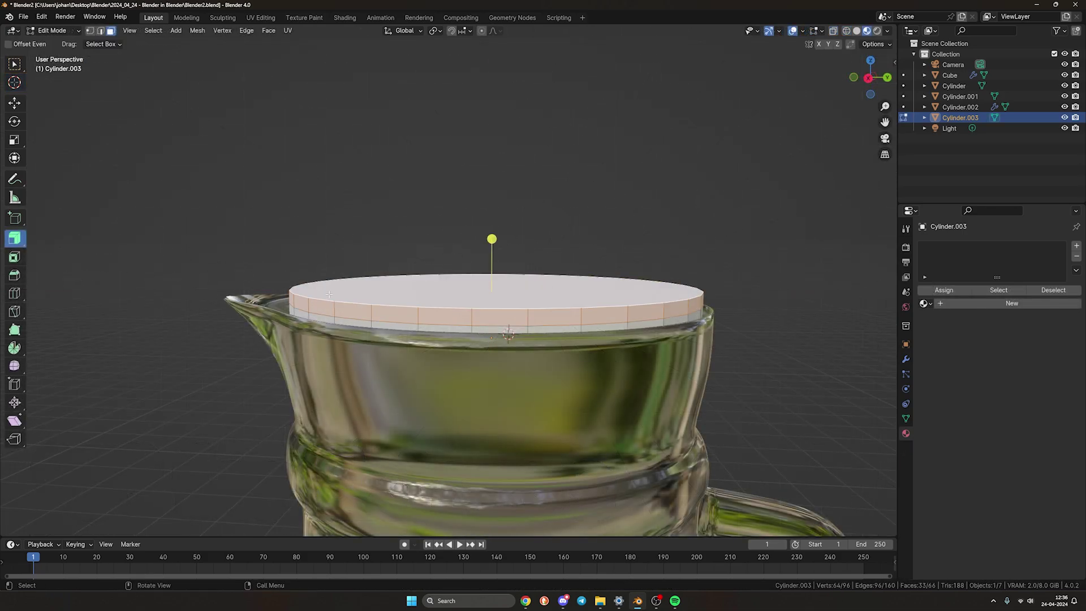
{"action": "left_click_drag", "start_coordinate": [15, 239], "coordinate": [117, 285]}
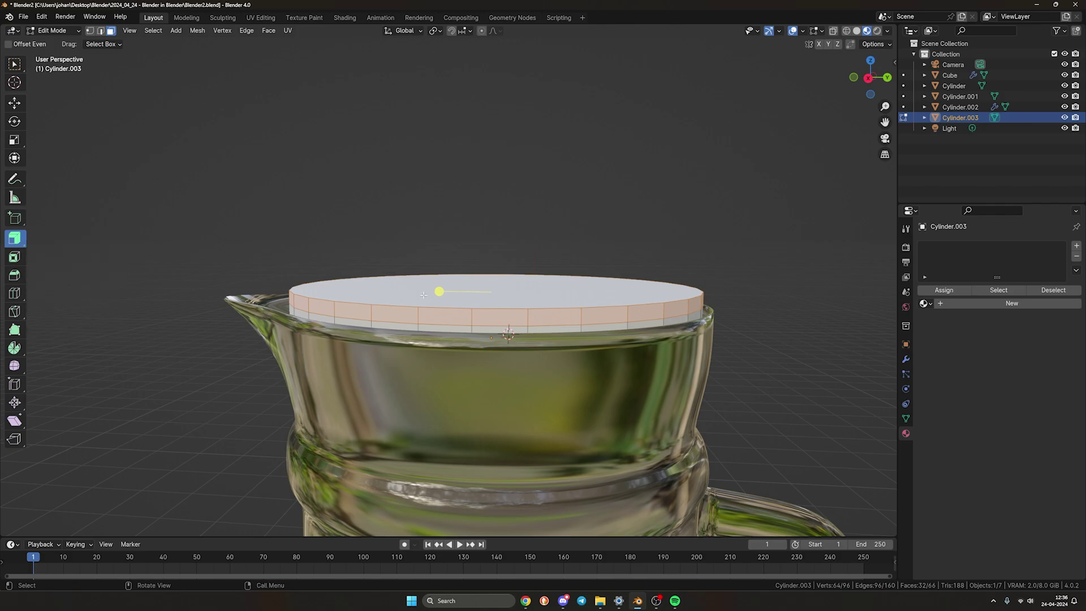
{"action": "left_click_drag", "start_coordinate": [436, 292], "coordinate": [439, 249]}
{"action": "middle_click_drag", "start_coordinate": [439, 249], "coordinate": [615, 300]}
Step: Extrude the lid's top up about 0.056 m and another 0.203 m, and scale it inward to taper the sides
{"action": "key", "text": "e"}
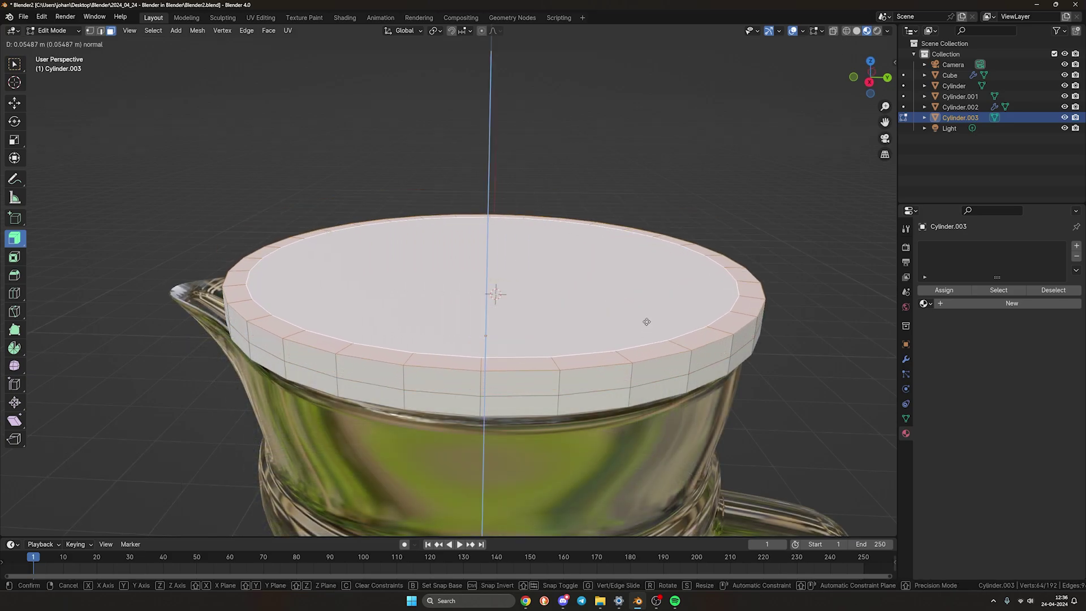
{"action": "left_click", "coordinate": [647, 320]}
{"action": "key", "text": "e"}
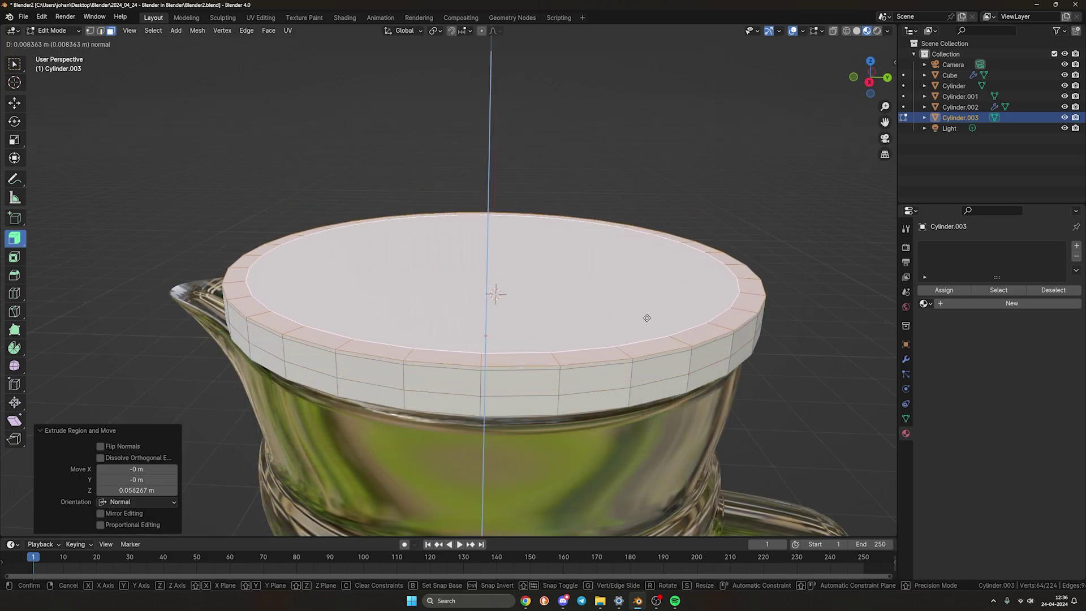
{"action": "left_click", "coordinate": [647, 255]}
{"action": "key", "text": "s"}
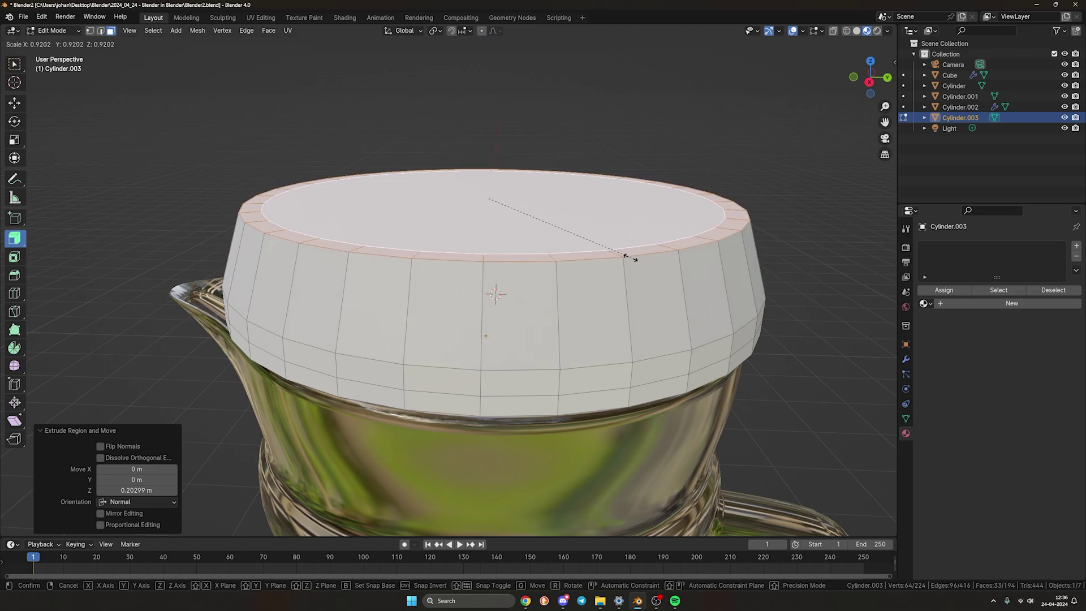
{"action": "left_click", "coordinate": [617, 255]}
{"action": "middle_click_drag", "start_coordinate": [617, 255], "coordinate": [616, 307]}
Step: Inset the lid's top face about 0.022 m for a narrow ring, and inset it again by about 0.2 m
{"action": "key", "text": "i"}
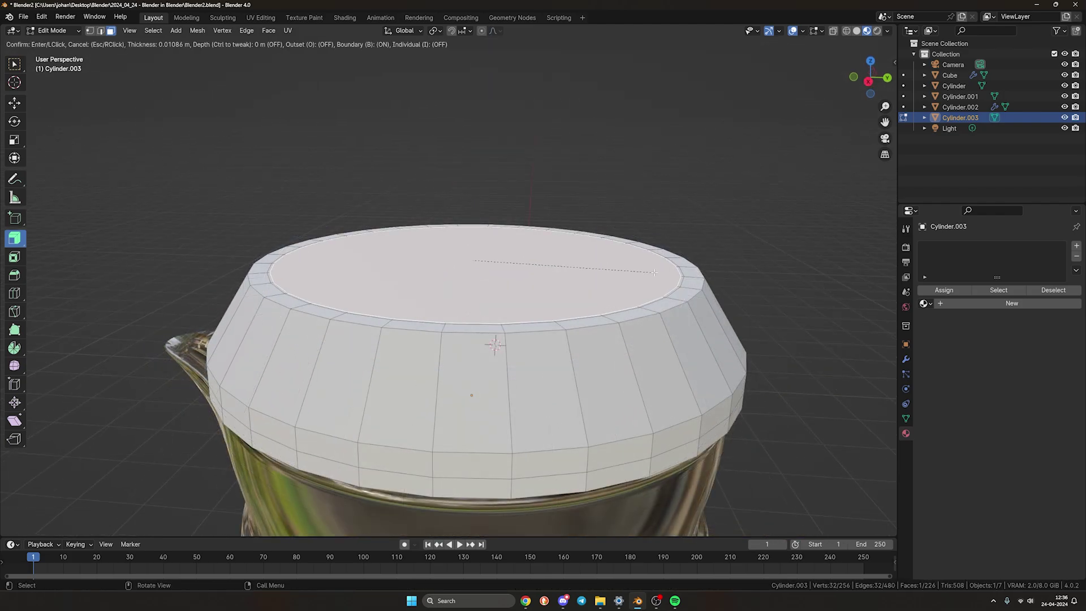
{"action": "left_click", "coordinate": [627, 263]}
{"action": "key", "text": "i"}
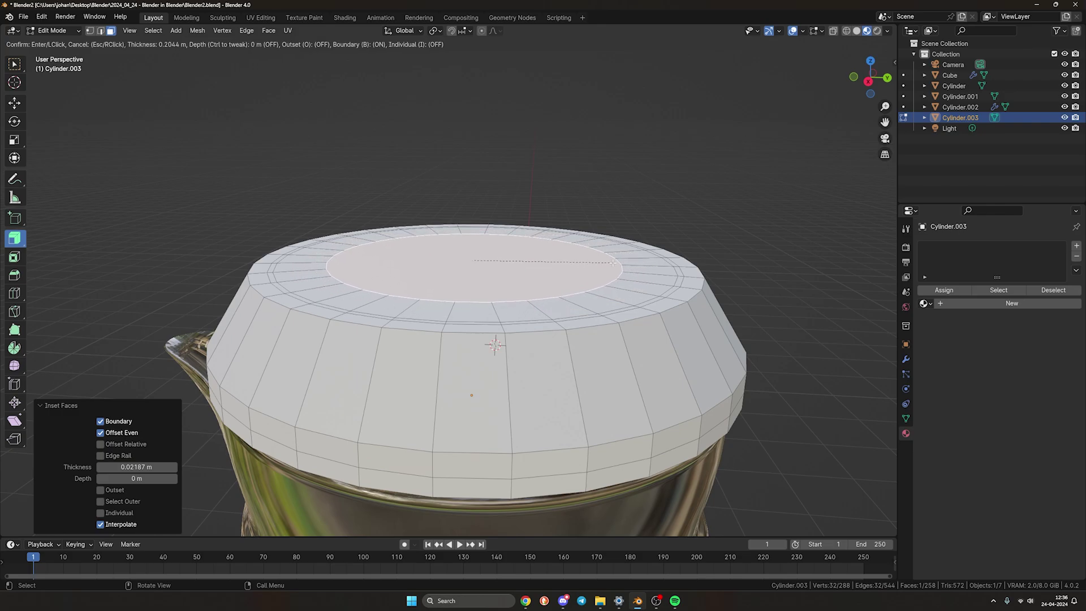
{"action": "left_click", "coordinate": [613, 262]}
{"action": "middle_click_drag", "start_coordinate": [613, 263], "coordinate": [611, 310]}
Step: Select runs of faces along the narrow ring on the lid's top, leaving gaps between them, and recess them into curved grooves
{"action": "left_click", "coordinate": [558, 390]}
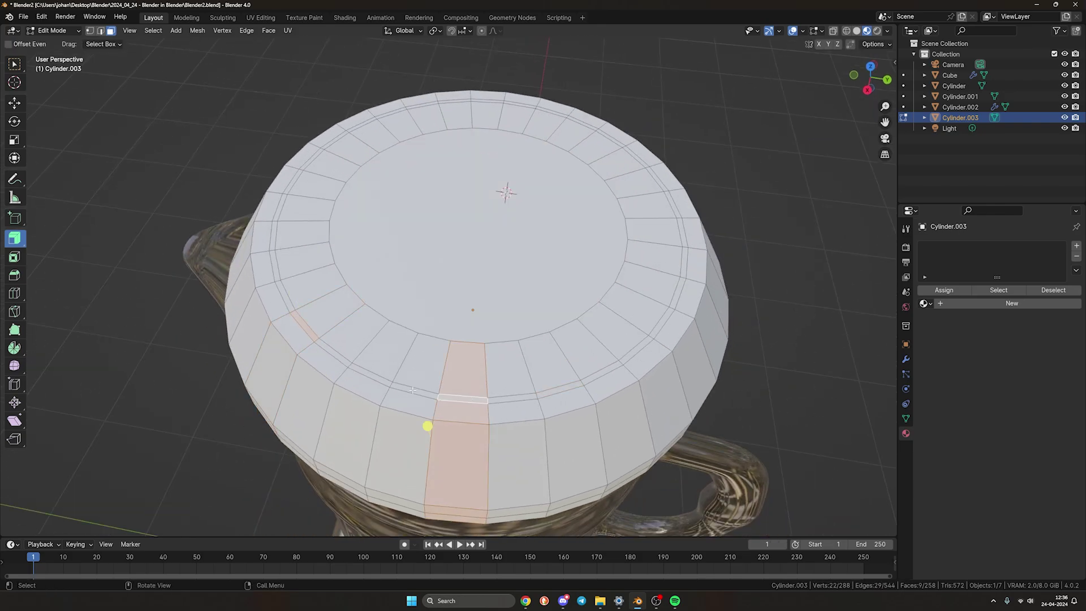
{"action": "left_click", "coordinate": [281, 180]}
{"action": "left_click", "coordinate": [513, 400], "text": "ctrl"}
{"action": "left_click", "coordinate": [683, 261], "text": "ctrl"}
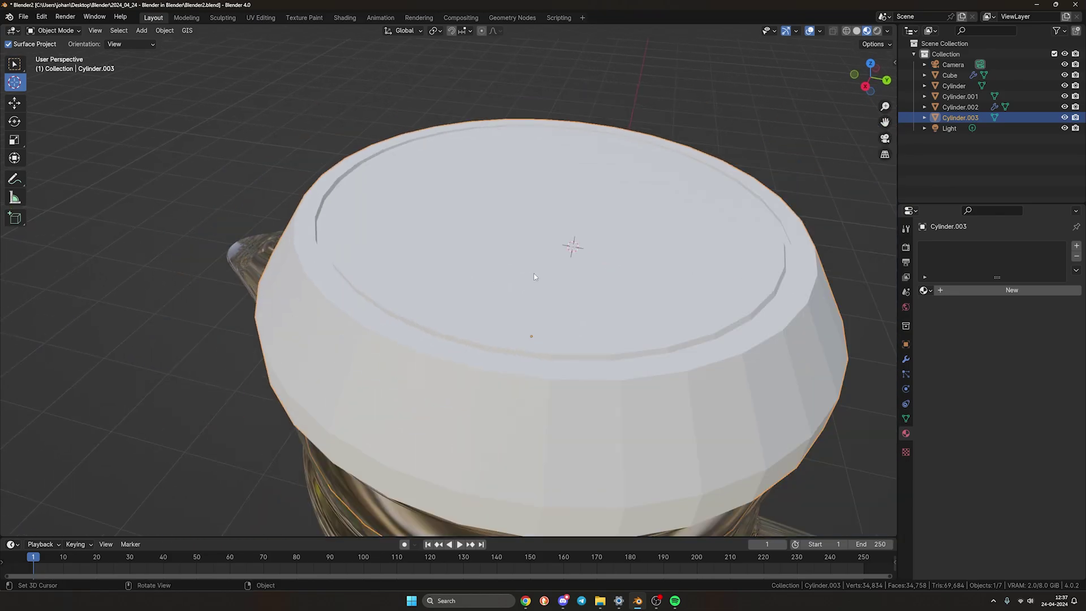
{"action": "key", "text": "Tab"}
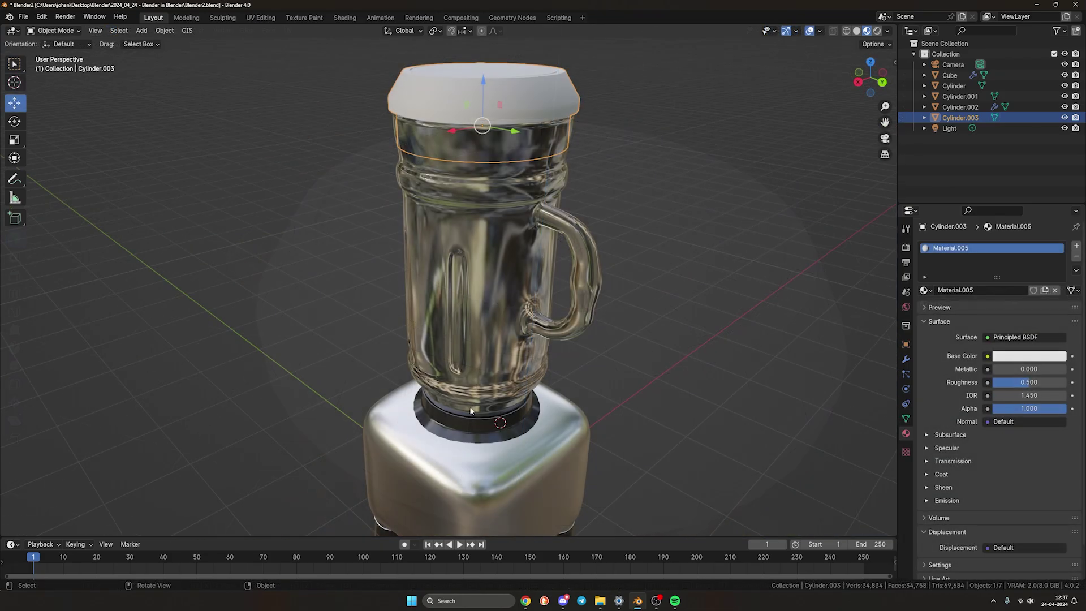
Step: Copy the Principled BSDF and Material Output nodes of the black collar's Material.001 in the Shading workspace
{"action": "left_click", "coordinate": [494, 424]}
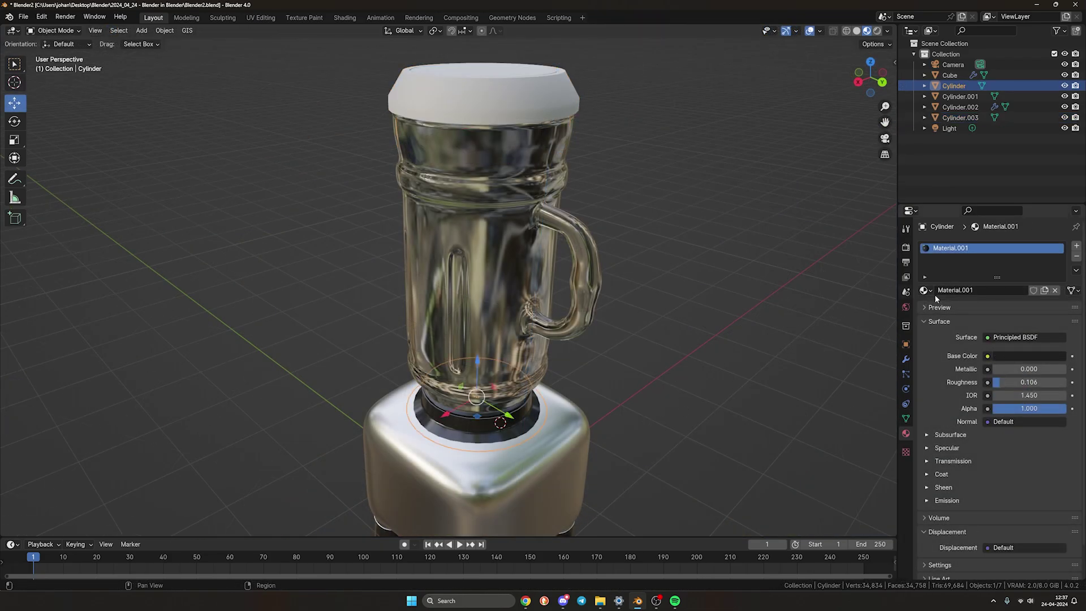
{"action": "left_click", "coordinate": [346, 19]}
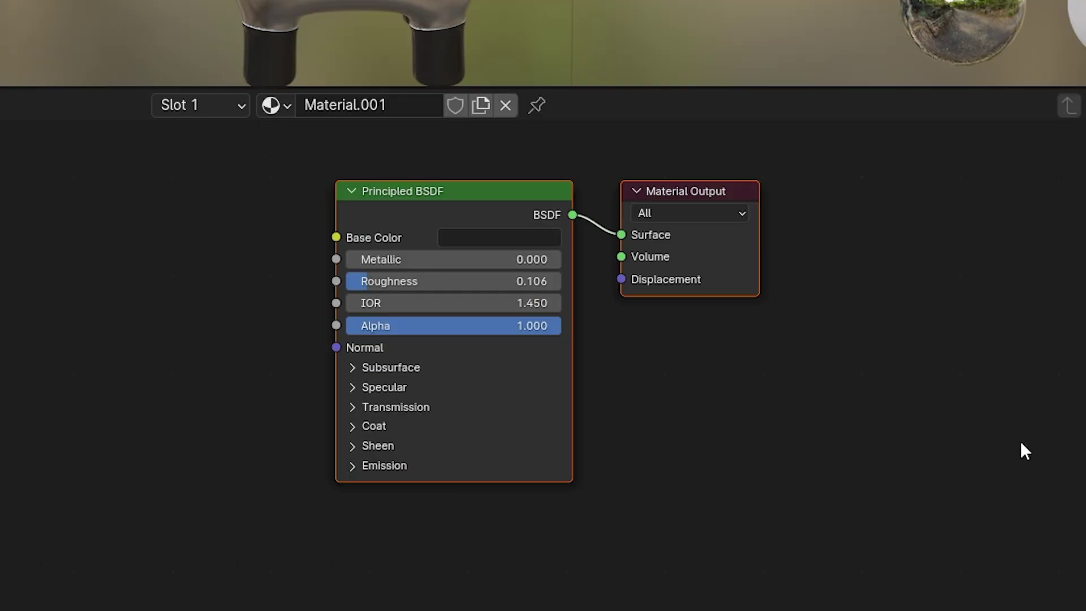
{"action": "left_click_drag", "start_coordinate": [327, 164], "coordinate": [680, 315]}
{"action": "right_click", "coordinate": [439, 218]}
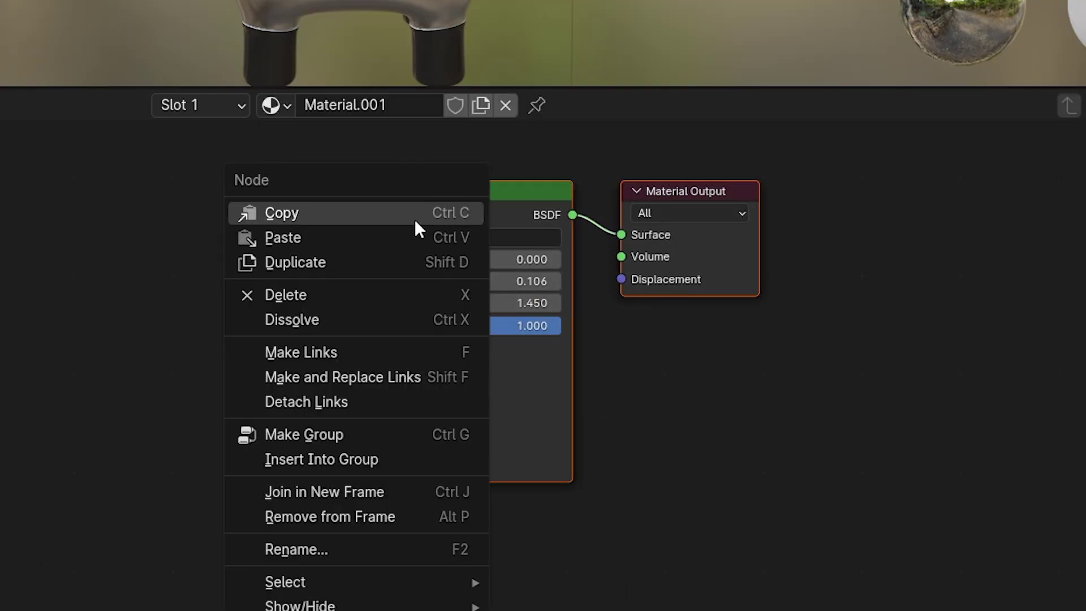
{"action": "left_click", "coordinate": [415, 220]}
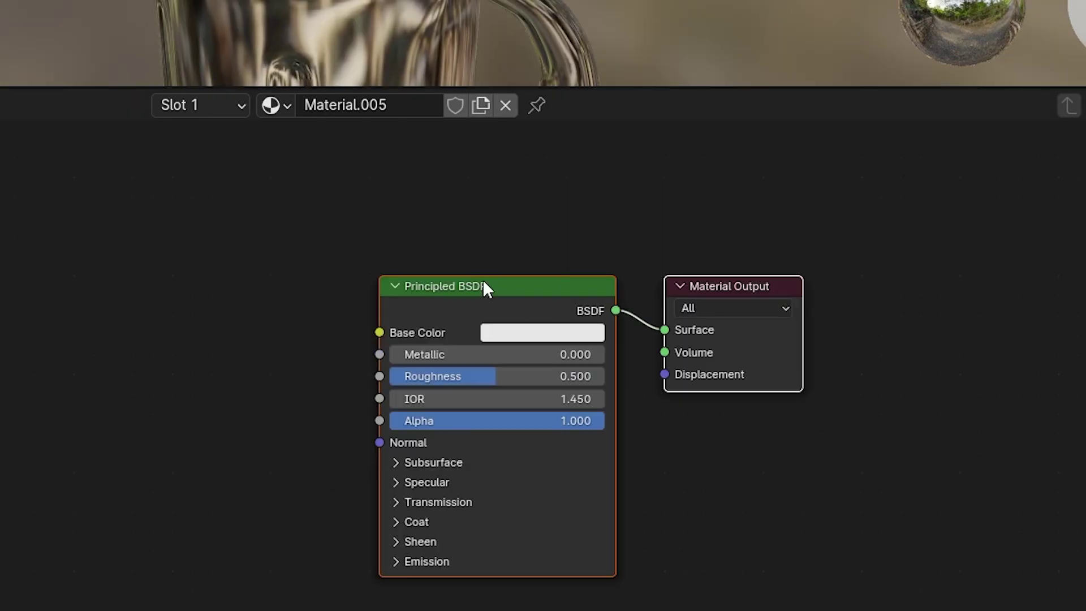
Step: Replace the nodes of the lid's Material.005 with the copied black material nodes
{"action": "left_click_drag", "start_coordinate": [368, 244], "coordinate": [914, 425]}
{"action": "key", "text": "x"}
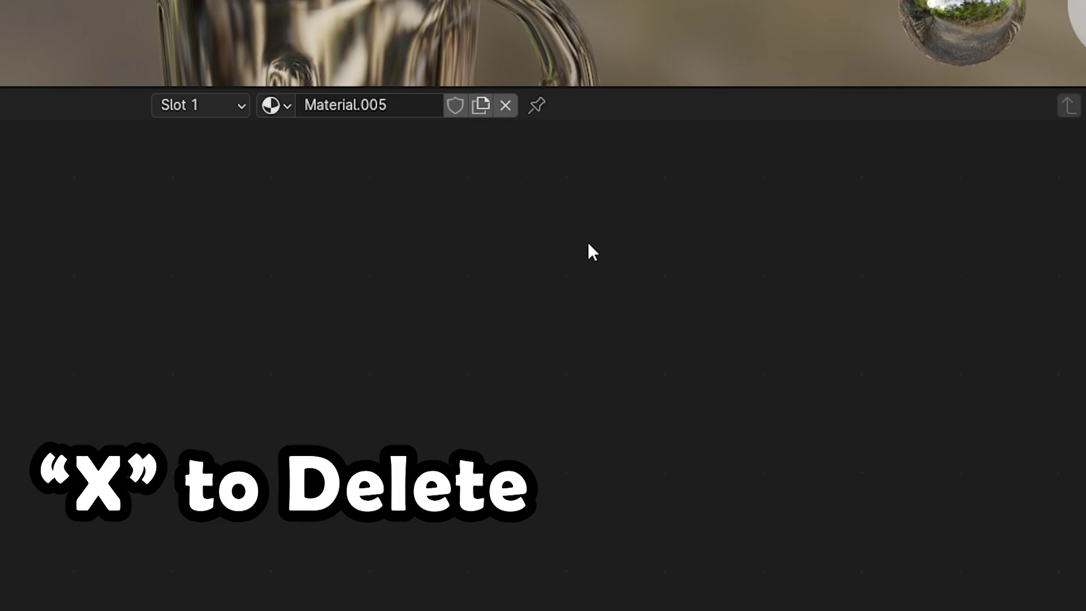
{"action": "key", "text": "ctrl+v"}
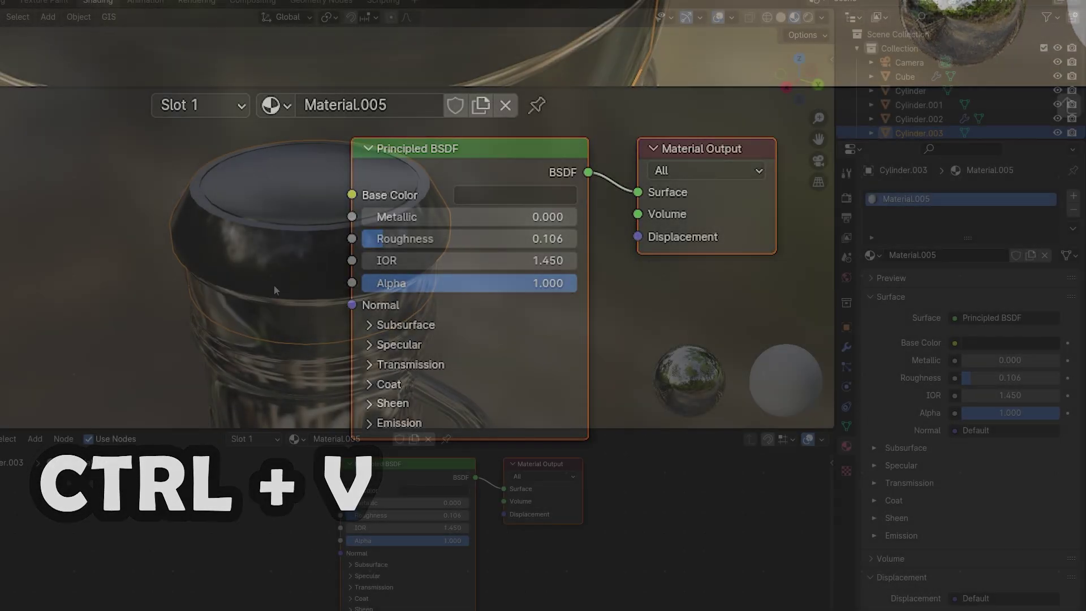
Step: Add a Bevel modifier to the lid and shade it smooth
{"action": "scroll", "coordinate": [305, 267], "scroll_direction": "up", "scroll_amount": 5}
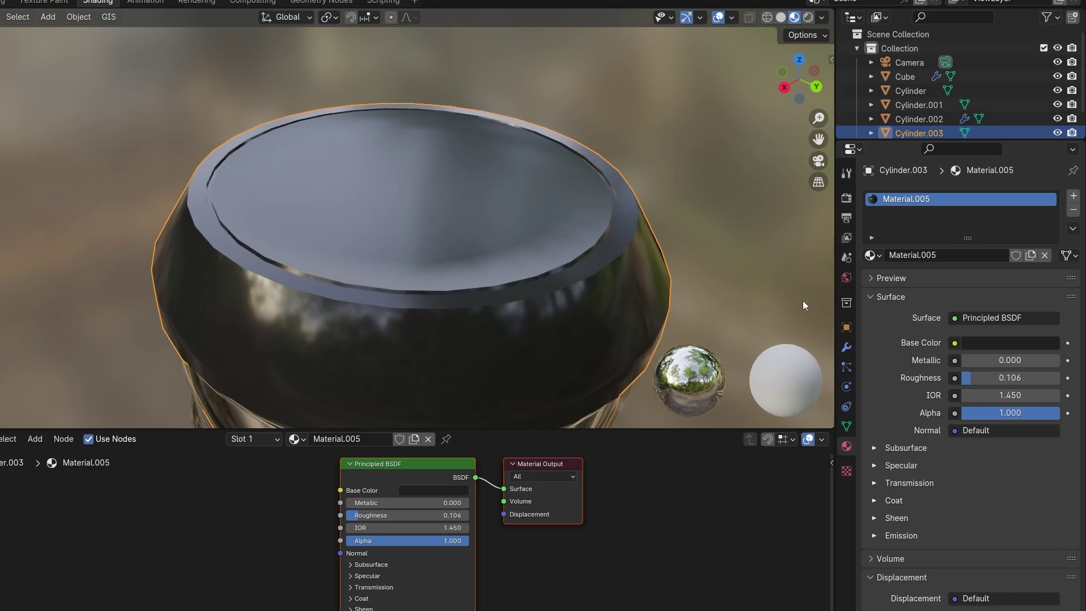
{"action": "left_click", "coordinate": [846, 347]}
{"action": "mouse_move", "coordinate": [892, 202]}
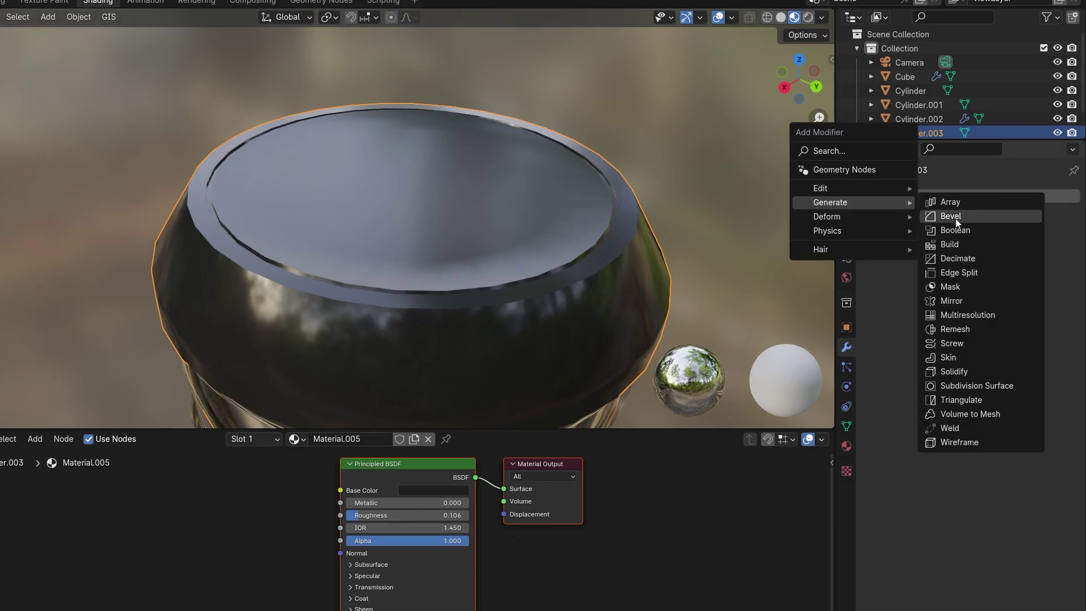
{"action": "left_click", "coordinate": [955, 218]}
{"action": "left_click", "coordinate": [306, 225]}
{"action": "key", "text": "q"}
{"action": "left_click", "coordinate": [295, 237]}
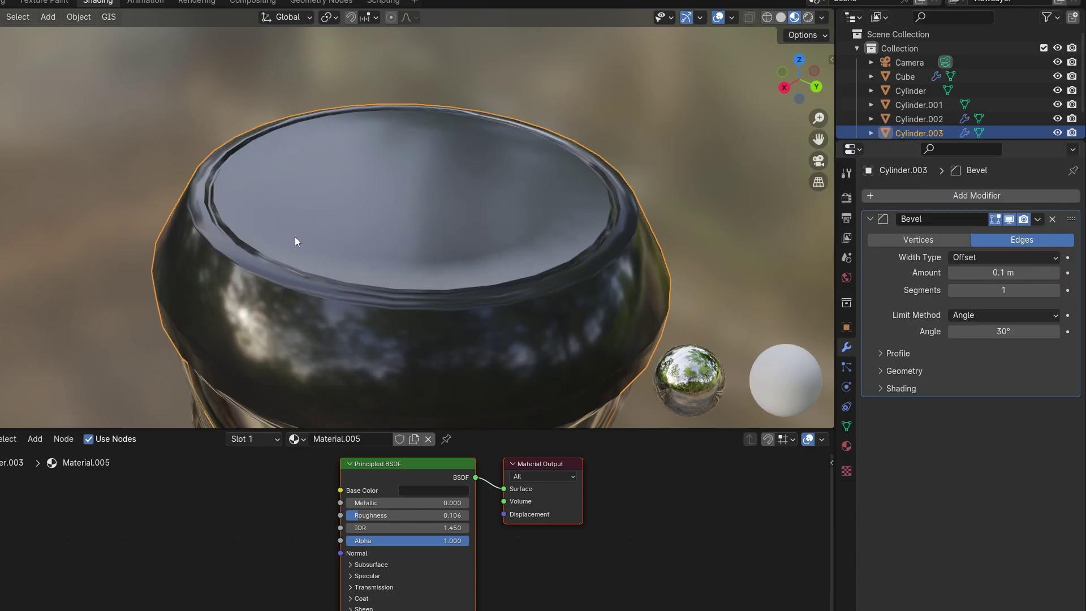
Step: Increase the segment count of the lid's Bevel modifier by two to smooth its edges
{"action": "scroll", "coordinate": [298, 243], "scroll_direction": "up", "scroll_amount": 4}
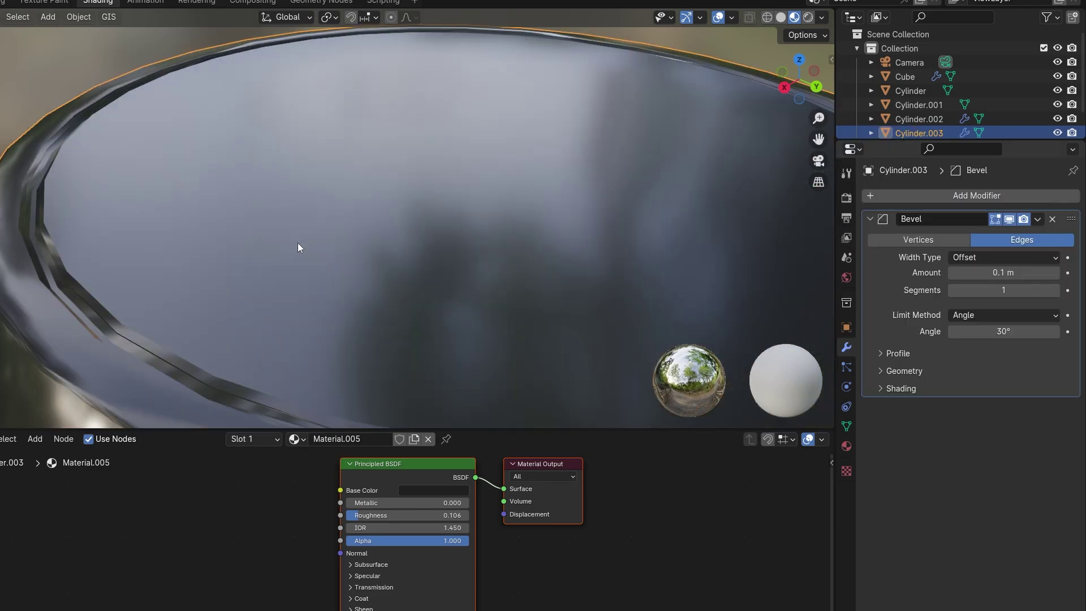
{"action": "left_click", "coordinate": [1055, 291]}
{"action": "left_click", "coordinate": [1054, 291]}
{"action": "middle_click_drag", "start_coordinate": [669, 242], "coordinate": [384, 243]}
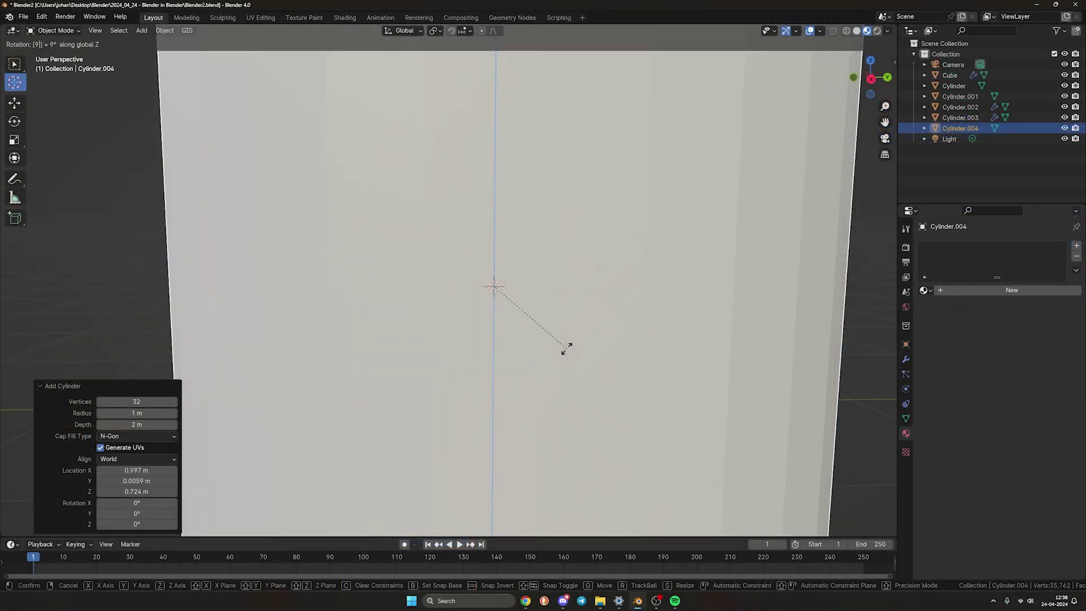
Step: Rotate the new cylinder 90° about X and 90° about Z, and scale it down into a dial disc on the base's front
{"action": "type", "text": "x90"}
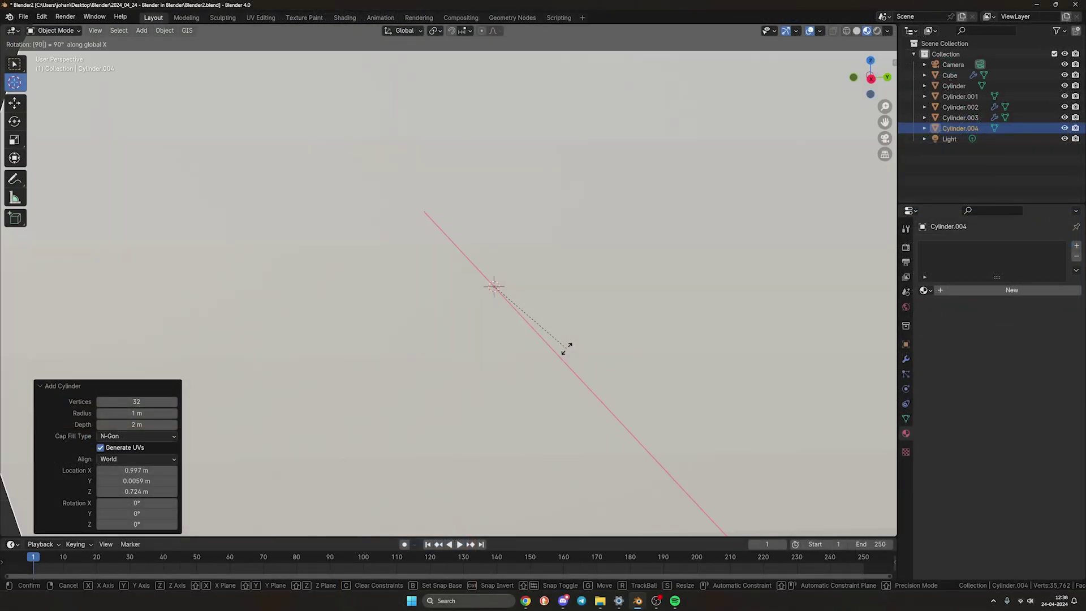
{"action": "key", "text": "Return"}
{"action": "type", "text": "90"}
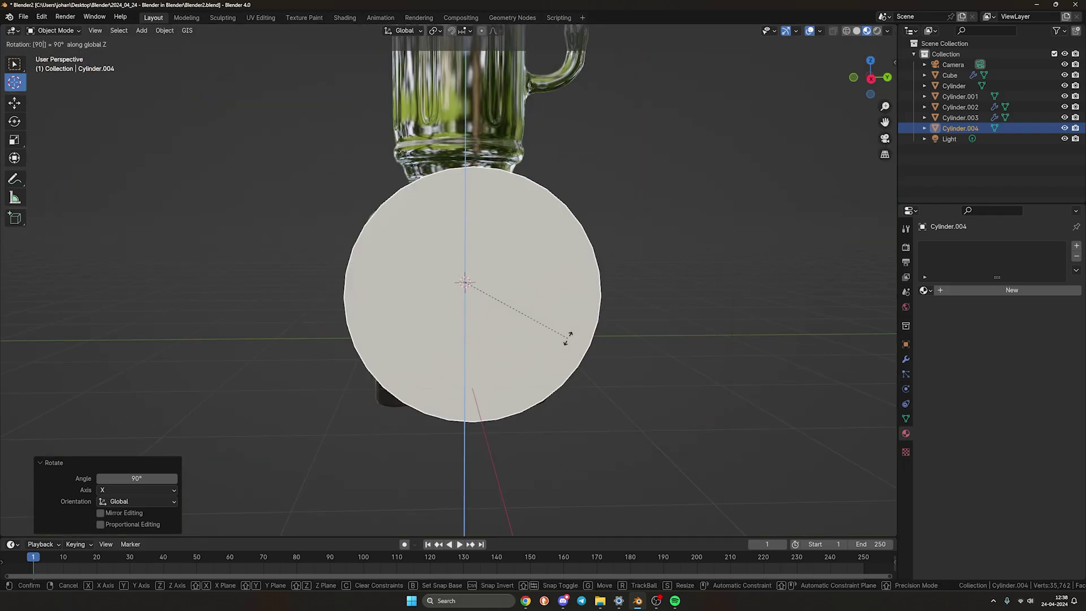
{"action": "type", "text": "s"}
{"action": "middle_click_drag", "start_coordinate": [528, 309], "coordinate": [619, 360]}
{"action": "key", "text": "s"}
{"action": "key", "text": "z"}
{"action": "middle_click_drag", "start_coordinate": [542, 254], "coordinate": [470, 250]}
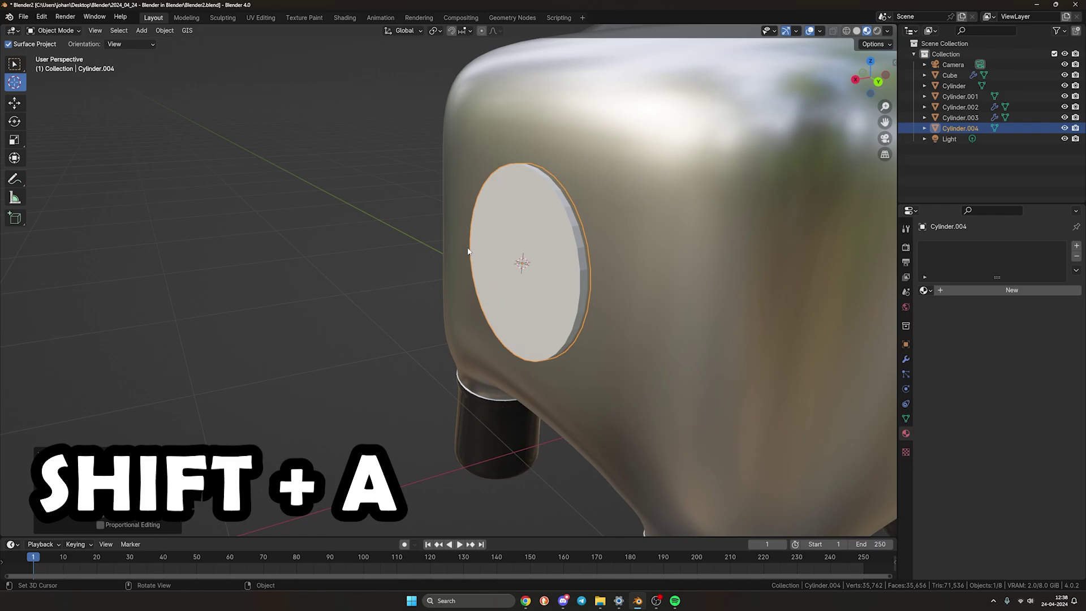
Step: Set the dial disc's origin to its geometry and bevel its outer front edge
{"action": "scroll", "coordinate": [498, 258], "scroll_direction": "up", "scroll_amount": 2}
{"action": "key", "text": "Tab"}
{"action": "left_click", "coordinate": [554, 258]}
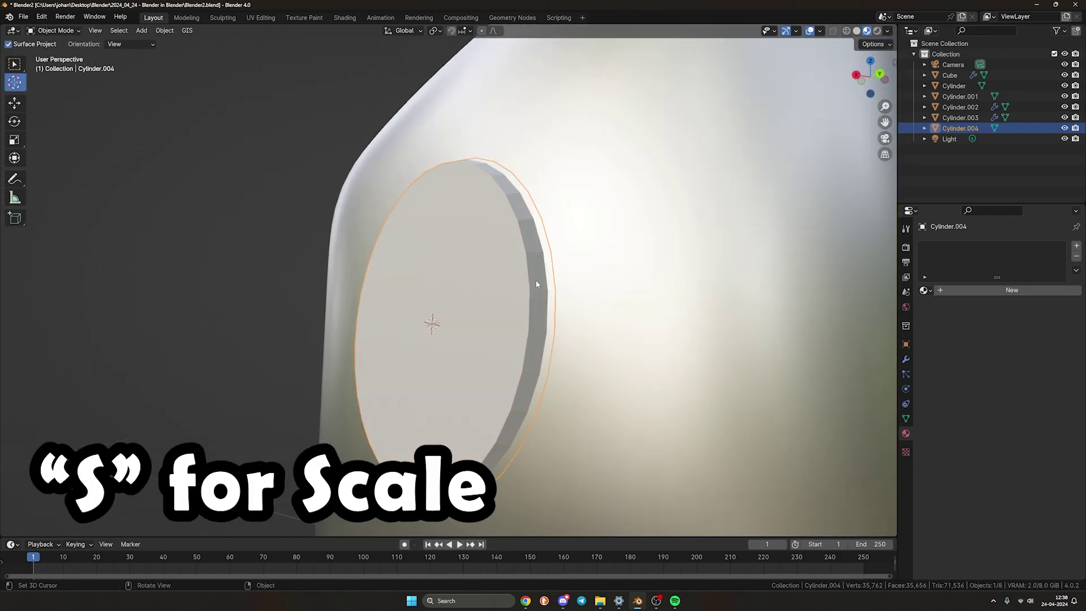
{"action": "key", "text": "q"}
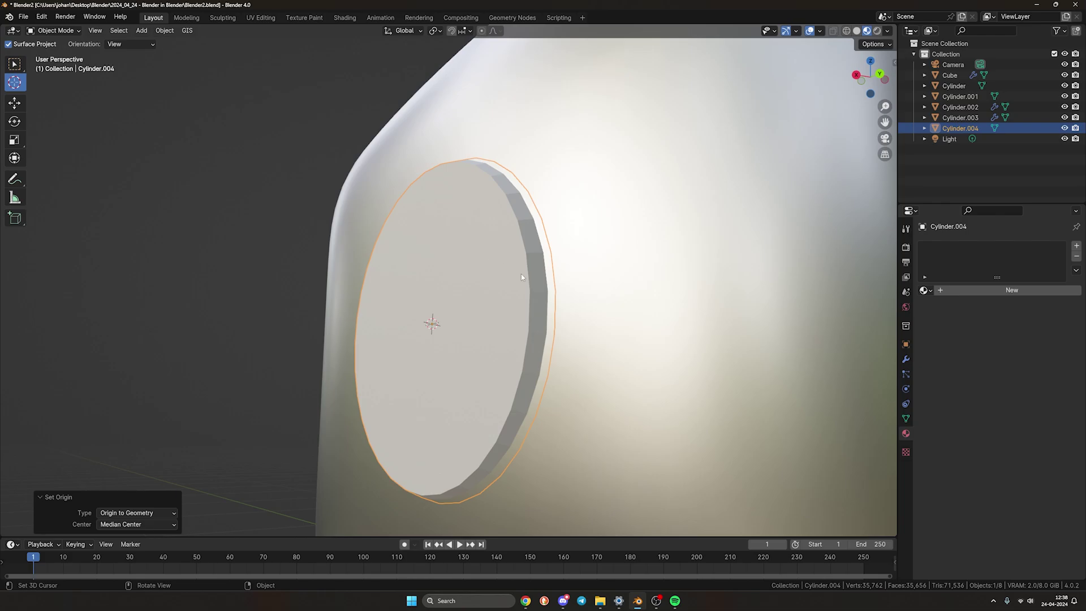
{"action": "key", "text": "Tab"}
{"action": "middle_click_drag", "start_coordinate": [520, 274], "coordinate": [494, 265], "text": "shift"}
{"action": "scroll", "coordinate": [531, 255], "scroll_direction": "up", "scroll_amount": 1}
{"action": "key", "text": "ctrl+b"}
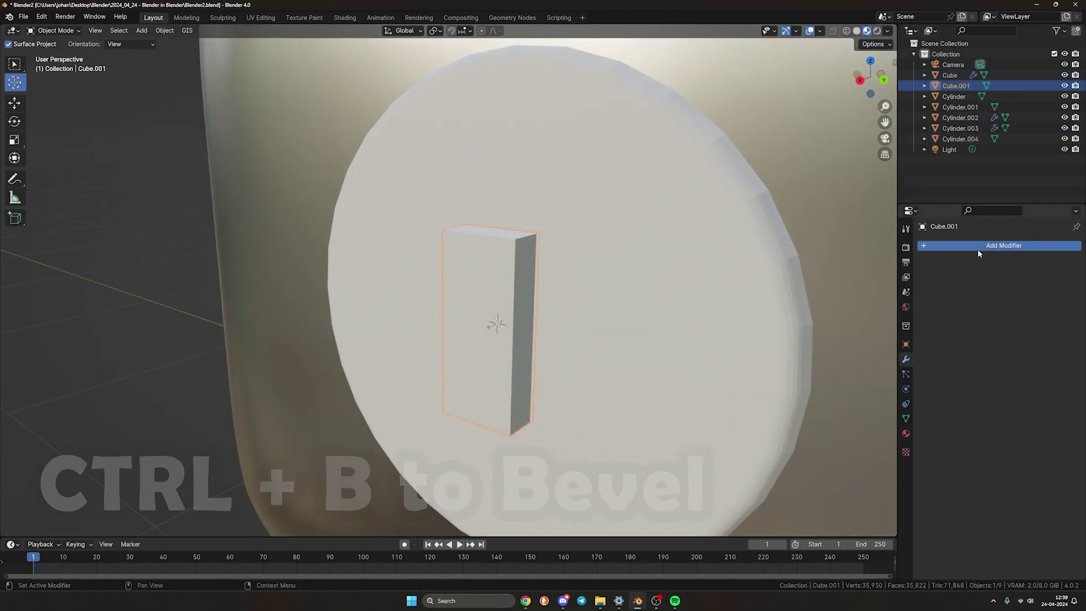
Step: Add a Subdivision Surface modifier to the upright block in the middle of the dial
{"action": "left_click", "coordinate": [977, 249]}
{"action": "mouse_move", "coordinate": [975, 256]}
{"action": "left_click", "coordinate": [843, 387]}
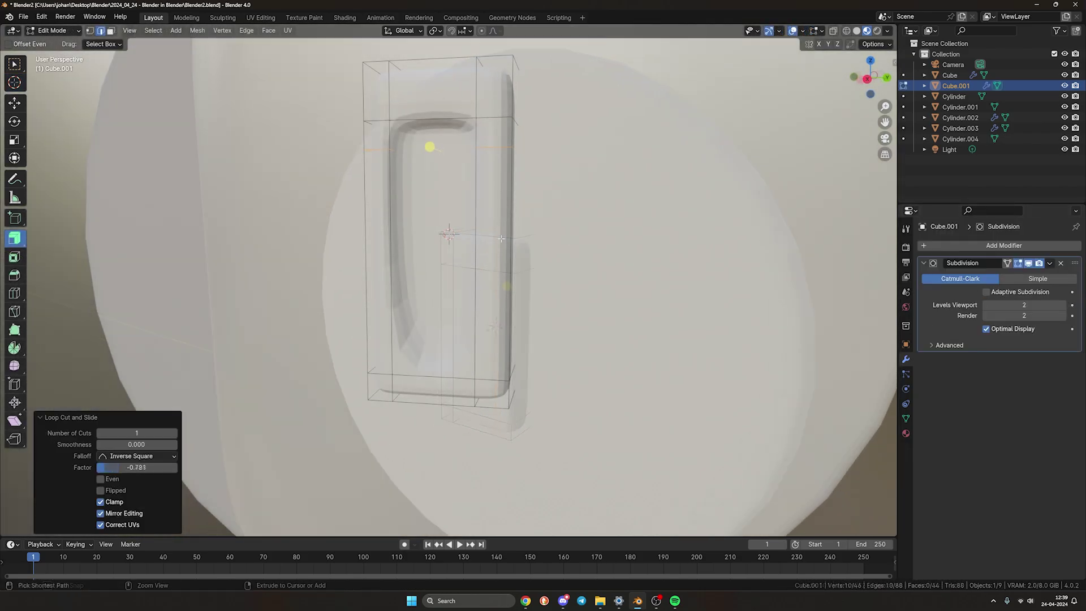
Step: Add a loop cut near the lower end of the dial's recessed block and shade the block smooth
{"action": "key", "text": "ctrl+r"}
{"action": "left_click", "coordinate": [507, 298]}
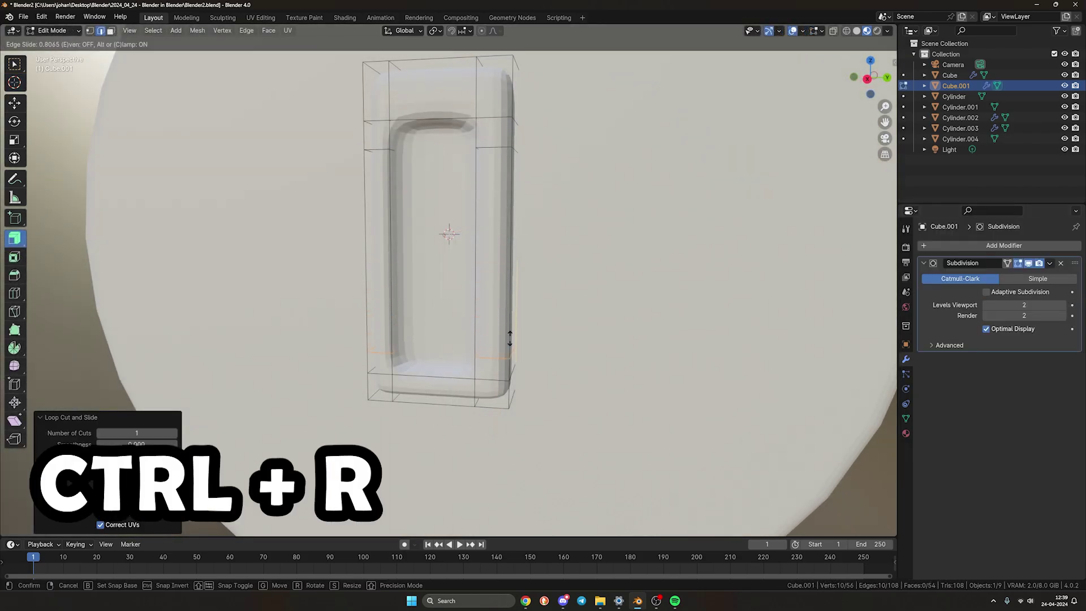
{"action": "left_click", "coordinate": [510, 338]}
{"action": "middle_click_drag", "start_coordinate": [432, 359], "coordinate": [475, 367]}
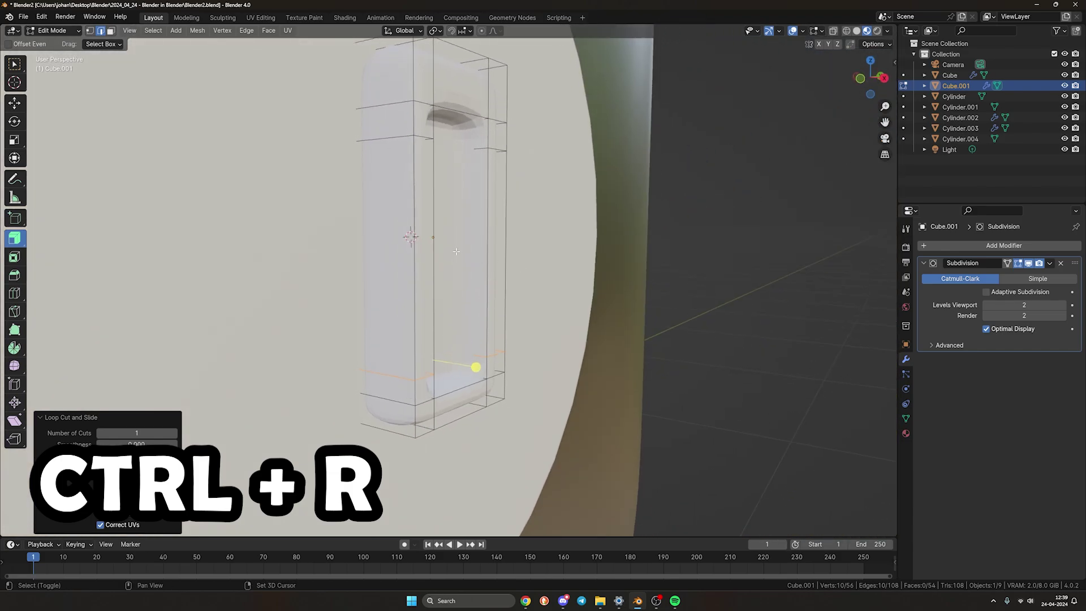
{"action": "middle_click_drag", "start_coordinate": [456, 251], "coordinate": [492, 257], "text": "shift"}
{"action": "key", "text": "Tab"}
{"action": "right_click", "coordinate": [492, 256]}
{"action": "left_click", "coordinate": [492, 259]}
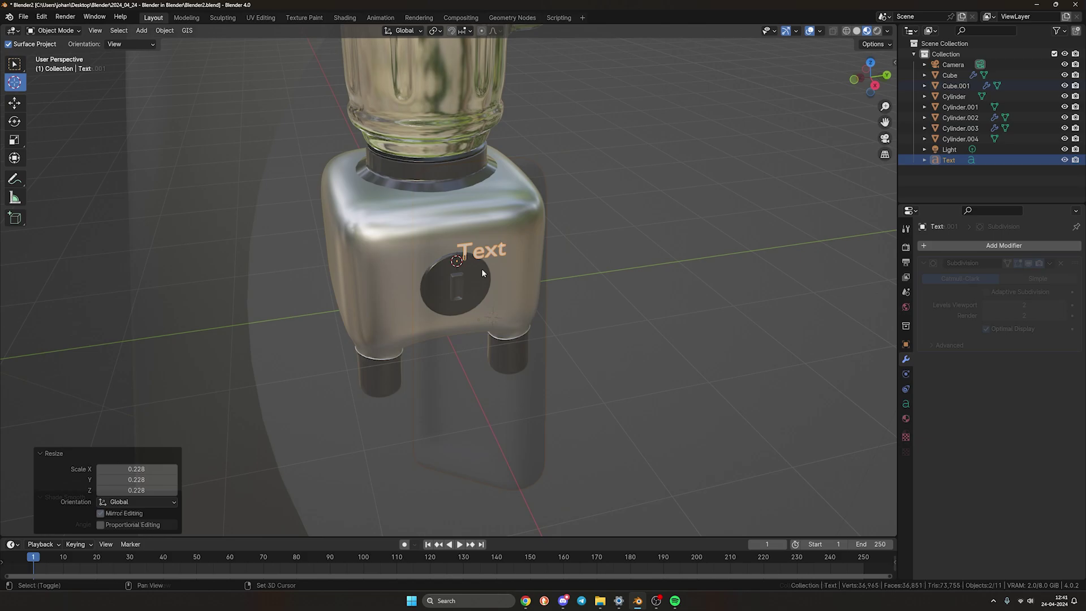
Step: Open the small text object on the dial for editing
{"action": "scroll", "coordinate": [481, 268], "scroll_direction": "up", "scroll_amount": 3}
{"action": "key", "text": "Tab"}
{"action": "middle_click_drag", "start_coordinate": [581, 306], "coordinate": [576, 306]}
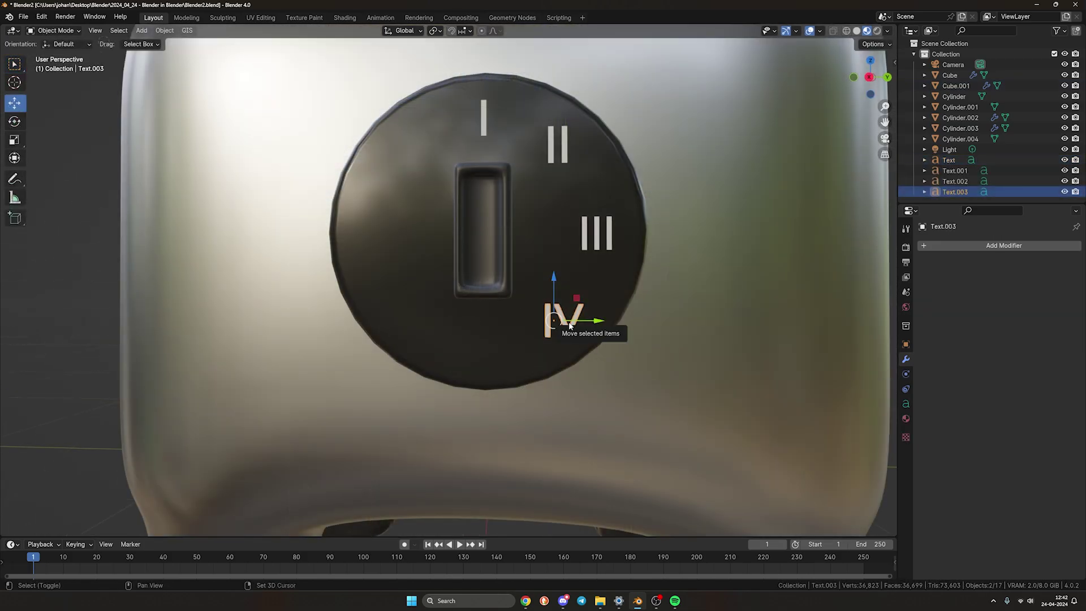
Step: Duplicate the IV numeral and move the copy about -0.146 m along Y and down along Z to the dial's lower centre
{"action": "key", "text": "shift+d"}
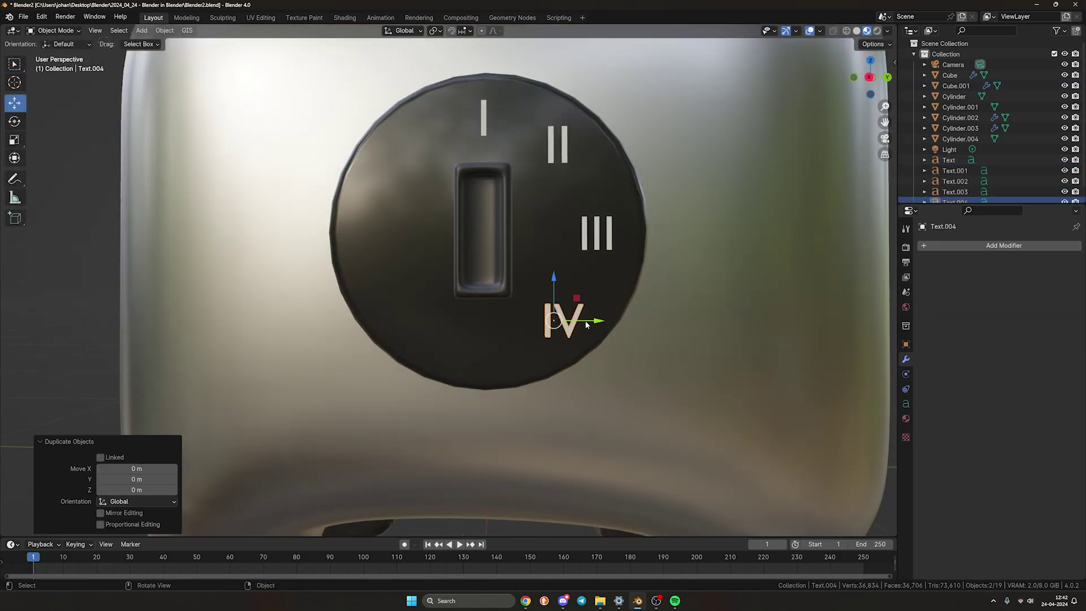
{"action": "key", "text": "y"}
{"action": "left_click", "coordinate": [526, 321]}
{"action": "key", "text": "g"}
{"action": "key", "text": "z"}
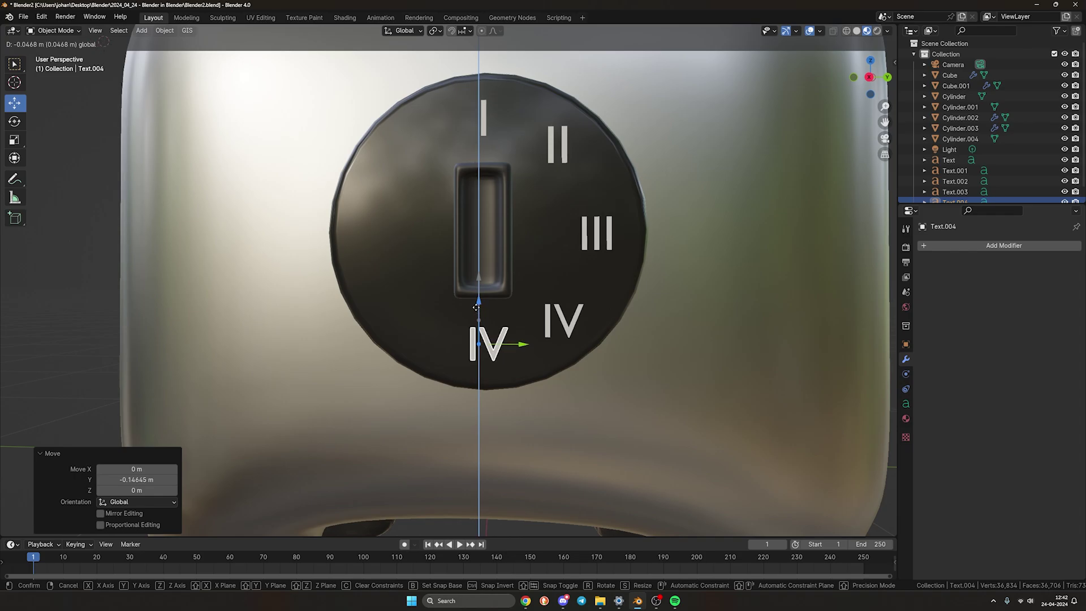
{"action": "left_click", "coordinate": [476, 307]}
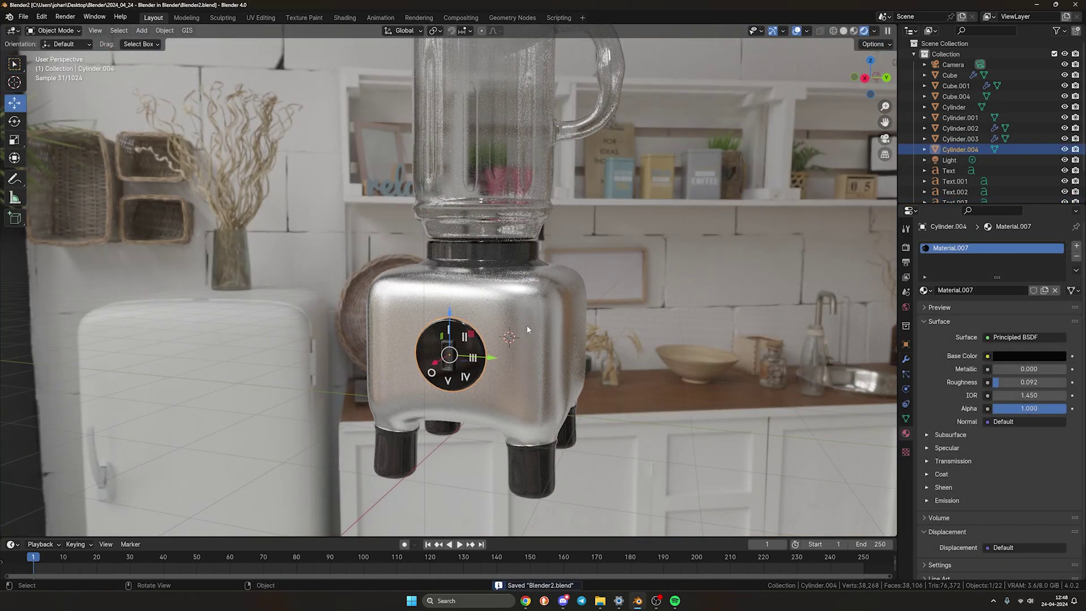
Step: Switch the viewport to Material Preview shading and adjust the camera's Z rotation to frame the blender
{"action": "scroll", "coordinate": [528, 302], "scroll_direction": "down", "scroll_amount": 4}
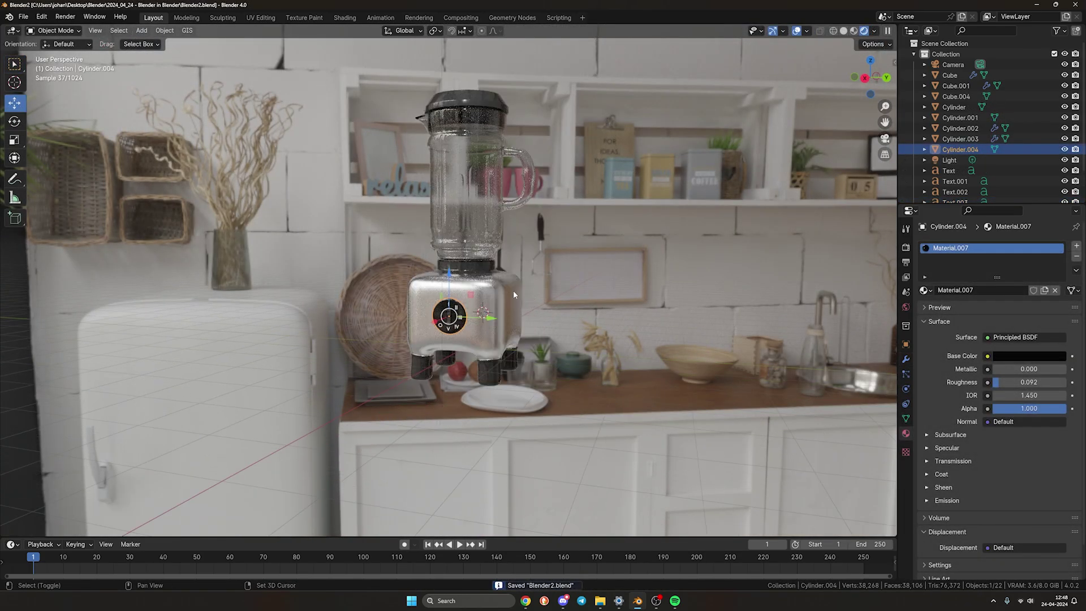
{"action": "mouse_move", "coordinate": [513, 290]}
{"action": "middle_mouse_down", "text": "shift"}
{"action": "mouse_move", "coordinate": [496, 309]}
{"action": "mouse_move", "coordinate": [519, 310]}
{"action": "middle_mouse_up", "text": "shift"}
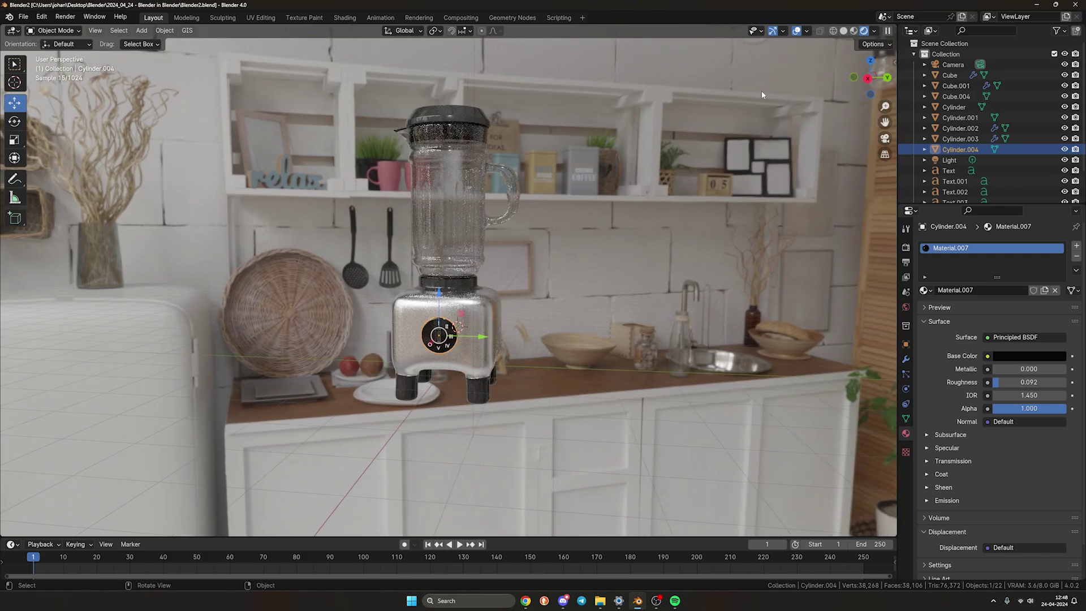
{"action": "left_click", "coordinate": [854, 31]}
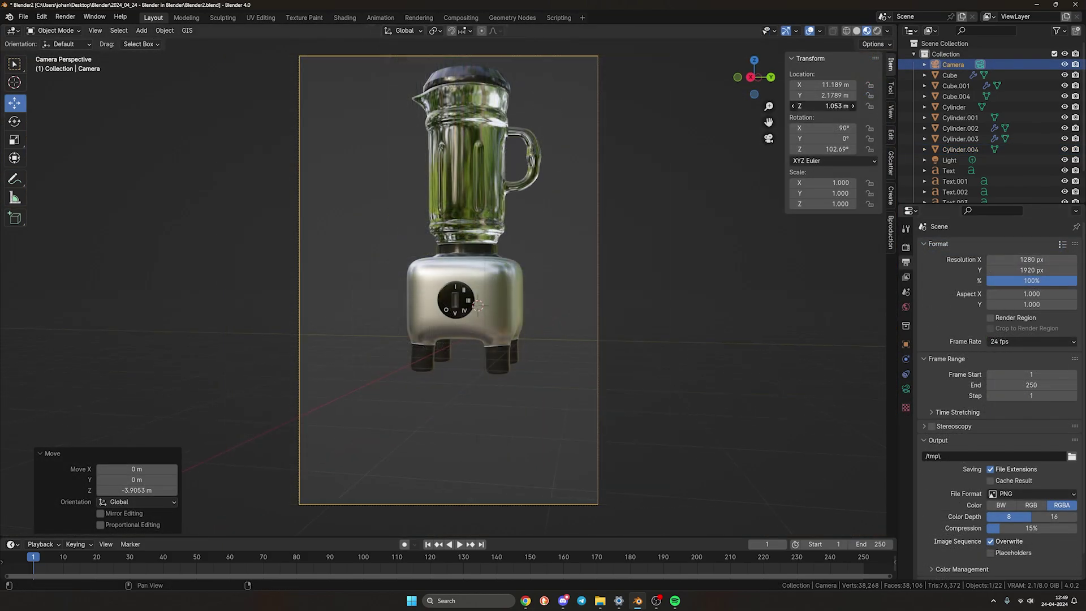
{"action": "left_click_drag", "start_coordinate": [823, 149], "coordinate": [814, 150]}
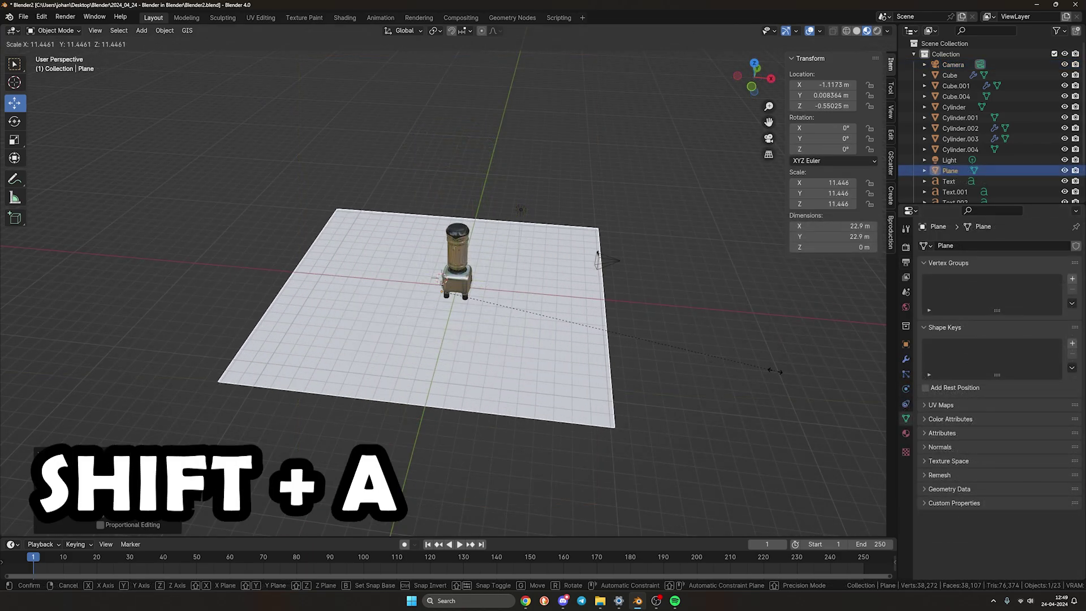
Step: Extrude the back edge of the floor plane upward to form a backdrop wall behind the blender
{"action": "key", "text": "Tab"}
{"action": "key", "text": "e"}
{"action": "left_click", "coordinate": [456, 424]}
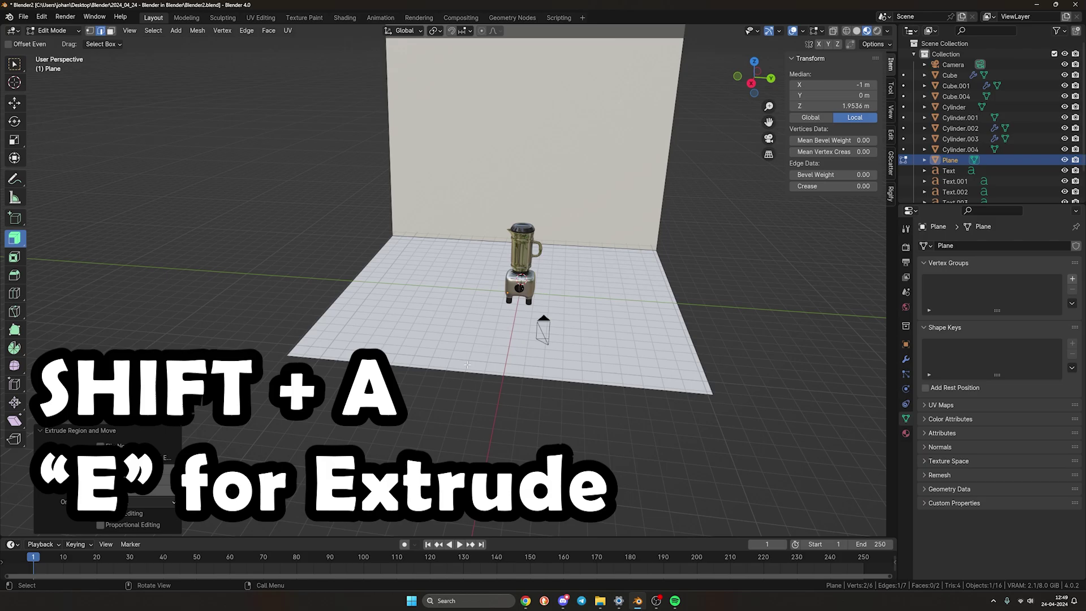
Step: Bevel the edge between the floor and the backdrop wall with multiple segments into a curve, and shade the plane smooth
{"action": "middle_click_drag", "start_coordinate": [588, 323], "coordinate": [498, 308]}
{"action": "middle_click_drag", "start_coordinate": [699, 290], "coordinate": [529, 302], "text": "shift"}
{"action": "key", "text": "ctrl+b"}
{"action": "scroll", "coordinate": [582, 334], "scroll_direction": "up", "scroll_amount": 3}
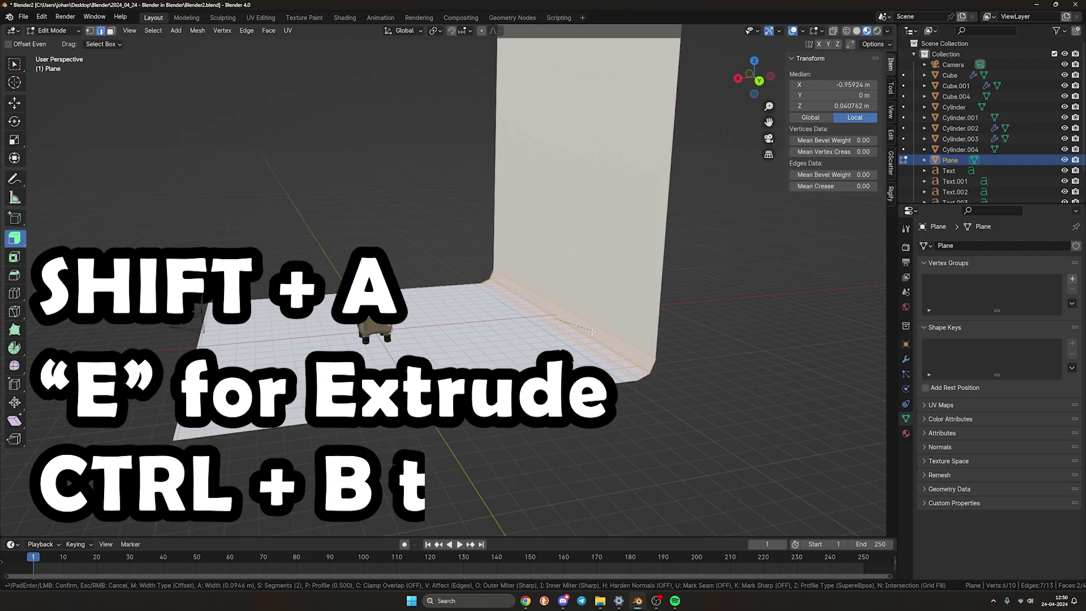
{"action": "key", "text": "Tab"}
{"action": "right_click", "coordinate": [575, 363]}
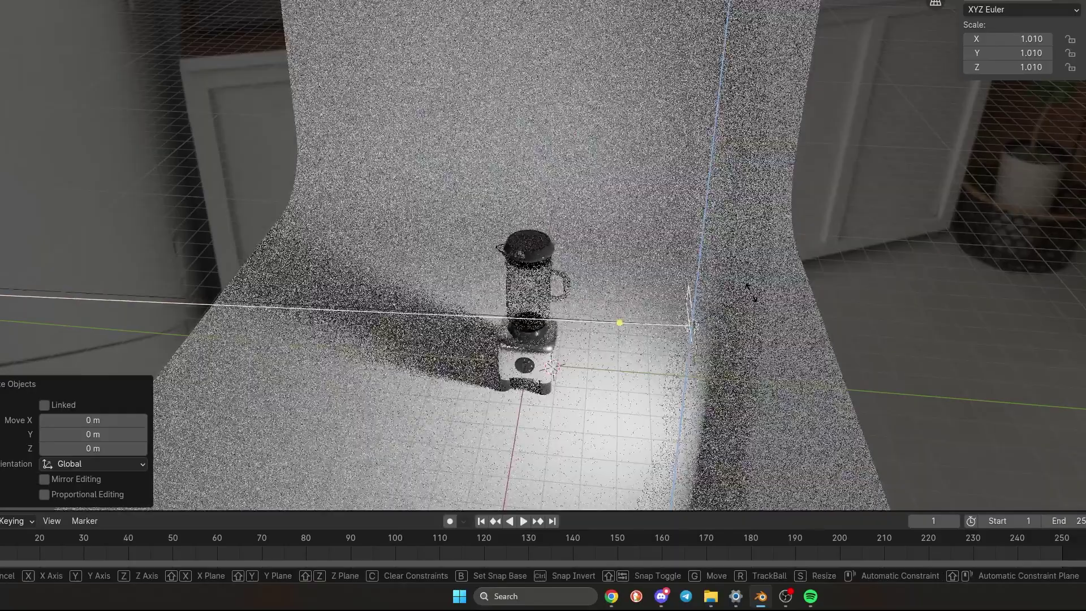
Step: Rotate the duplicated light 180° about Z and reposition it
{"action": "key", "text": "z"}
{"action": "key", "text": "1"}
{"action": "key", "text": "8"}
{"action": "key", "text": "0"}
{"action": "key", "text": "Return"}
{"action": "key", "text": "g"}
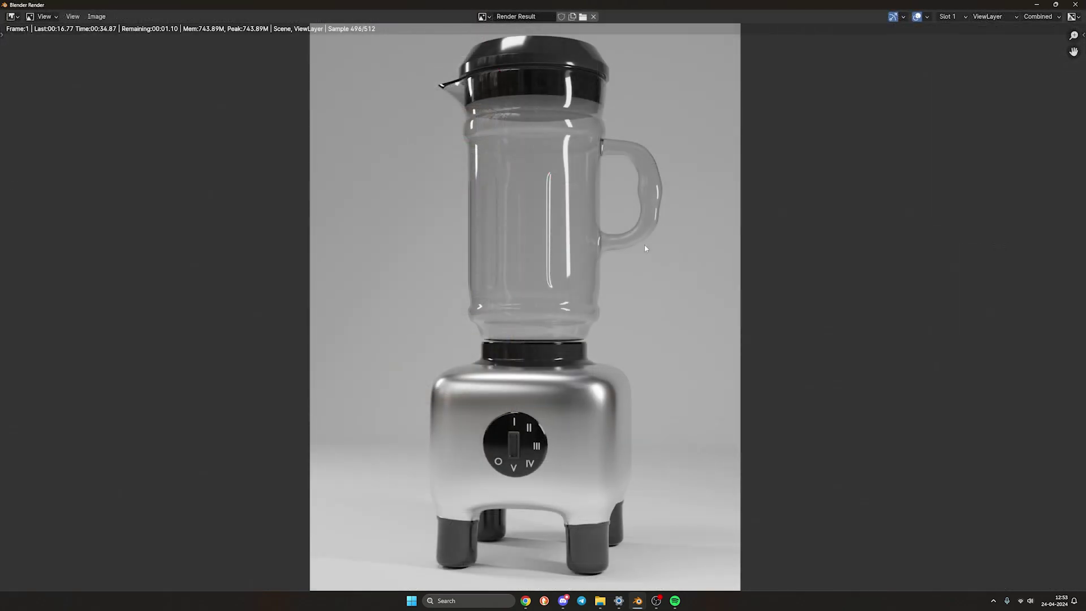
Step: Save the finished render of the blender as an image file
{"action": "scroll", "coordinate": [668, 243], "scroll_direction": "down", "scroll_amount": 1}
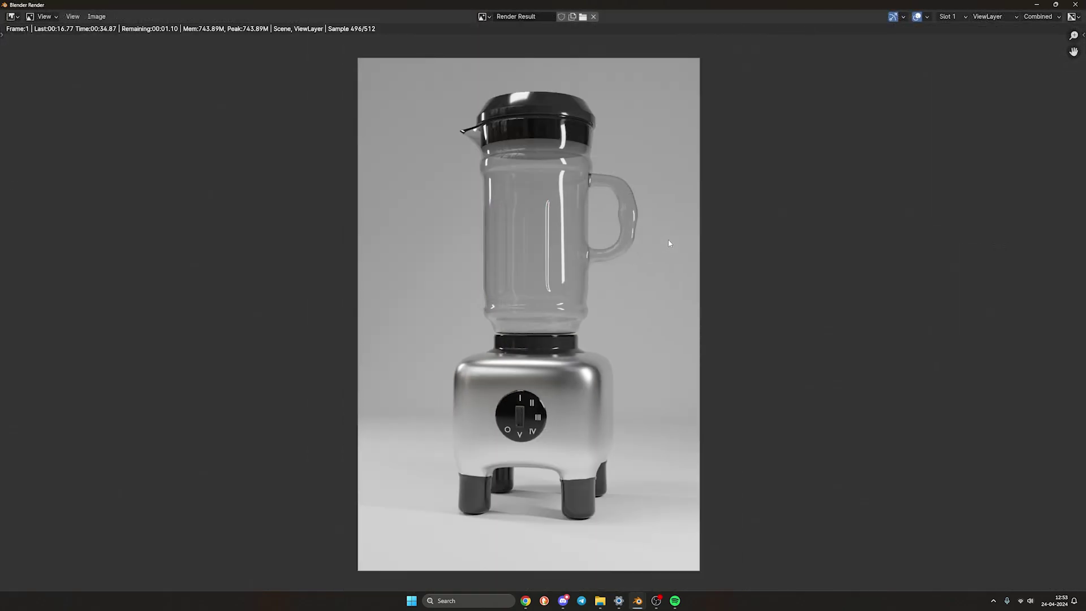
{"action": "left_click", "coordinate": [96, 17]}
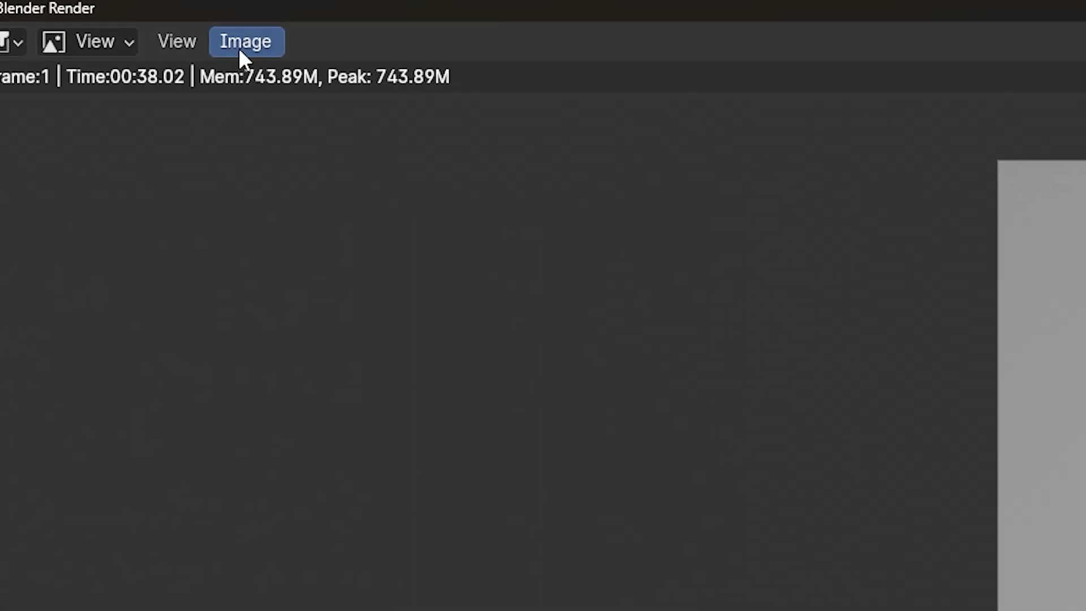
{"action": "left_click", "coordinate": [311, 320]}
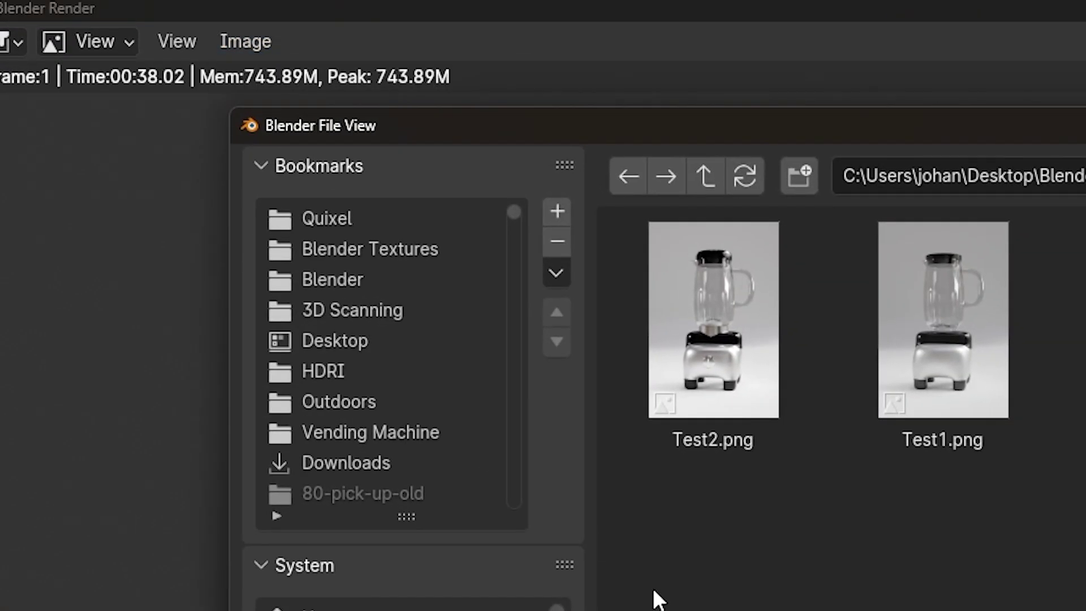